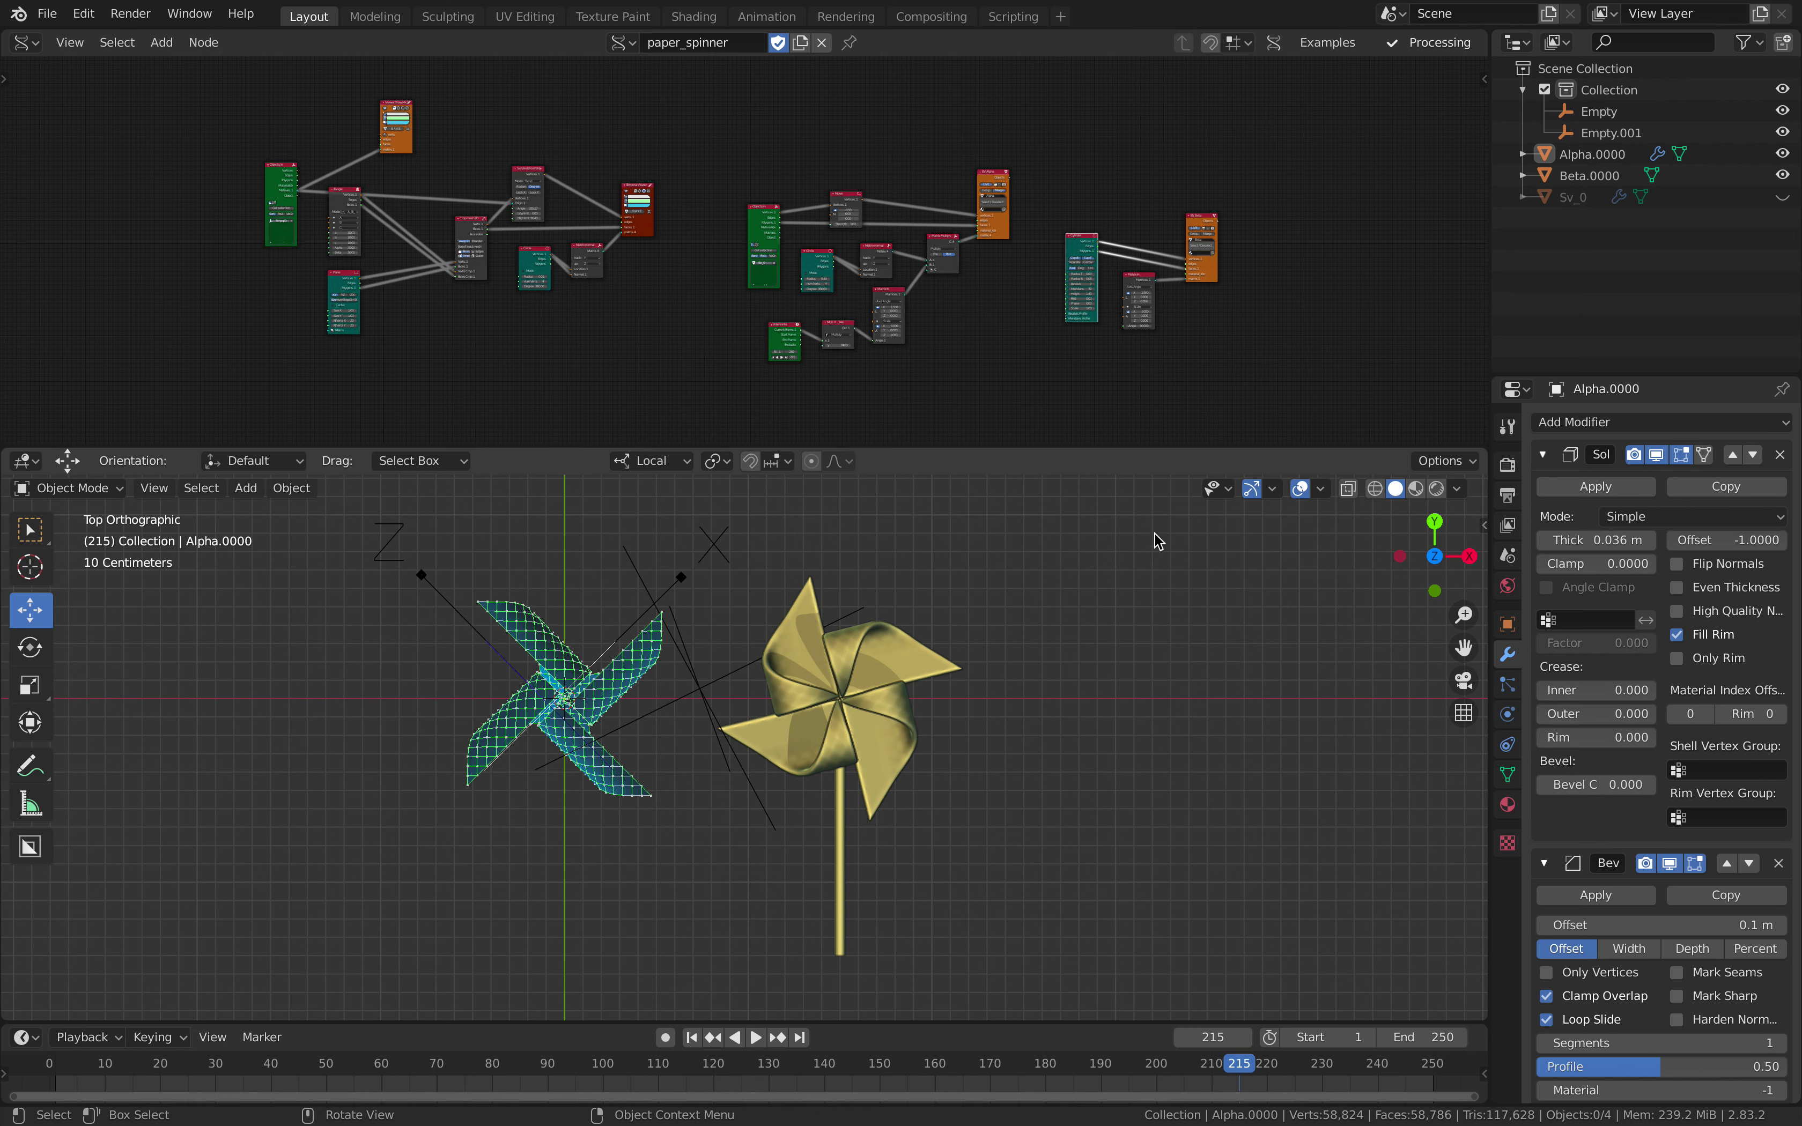
Play the spinner animation and inspect the folded gold pinwheel Alpha.0000 up close from several angles
scroll(994, 341, up, 2)
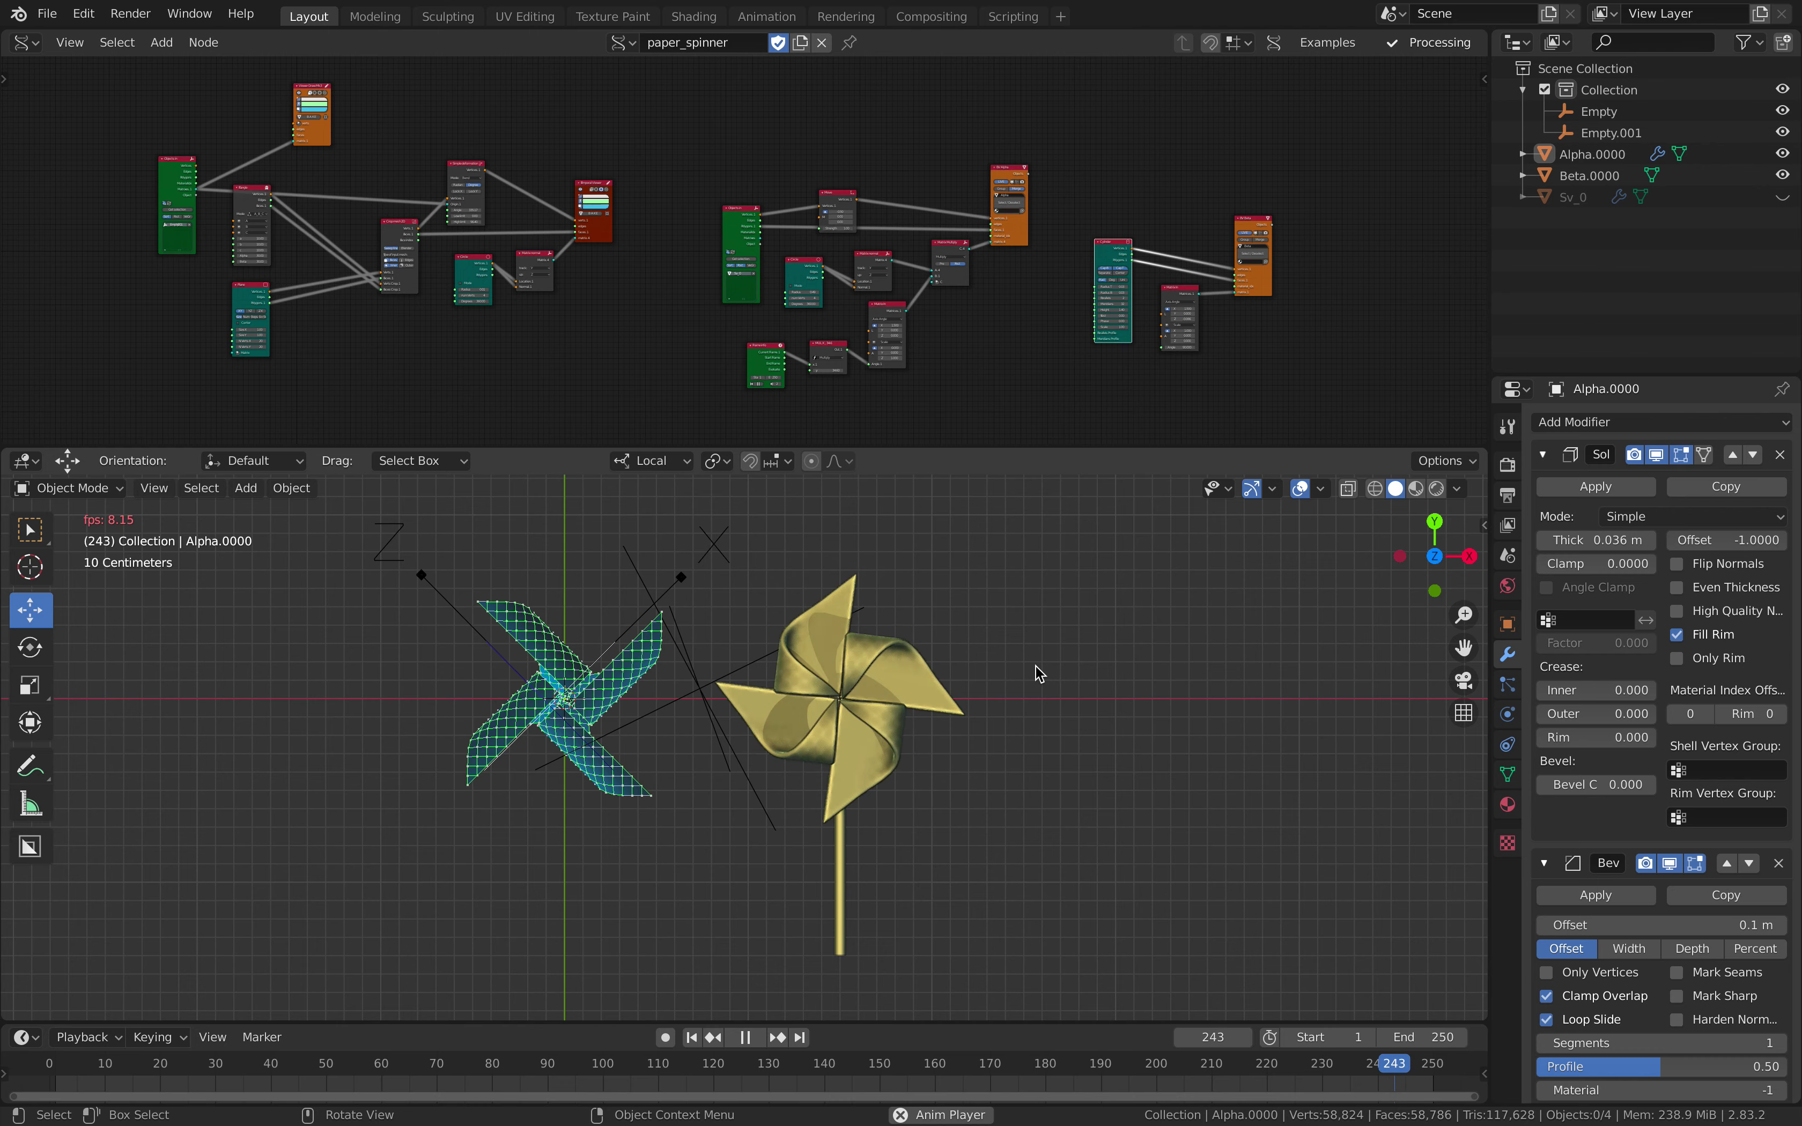
mouse_move(924, 701)
middle_down()
mouse_move(933, 647)
mouse_move(953, 674)
mouse_move(902, 724)
middle_up()
scroll(929, 648, up, 7)
scroll(945, 643, down, 3)
click(944, 684)
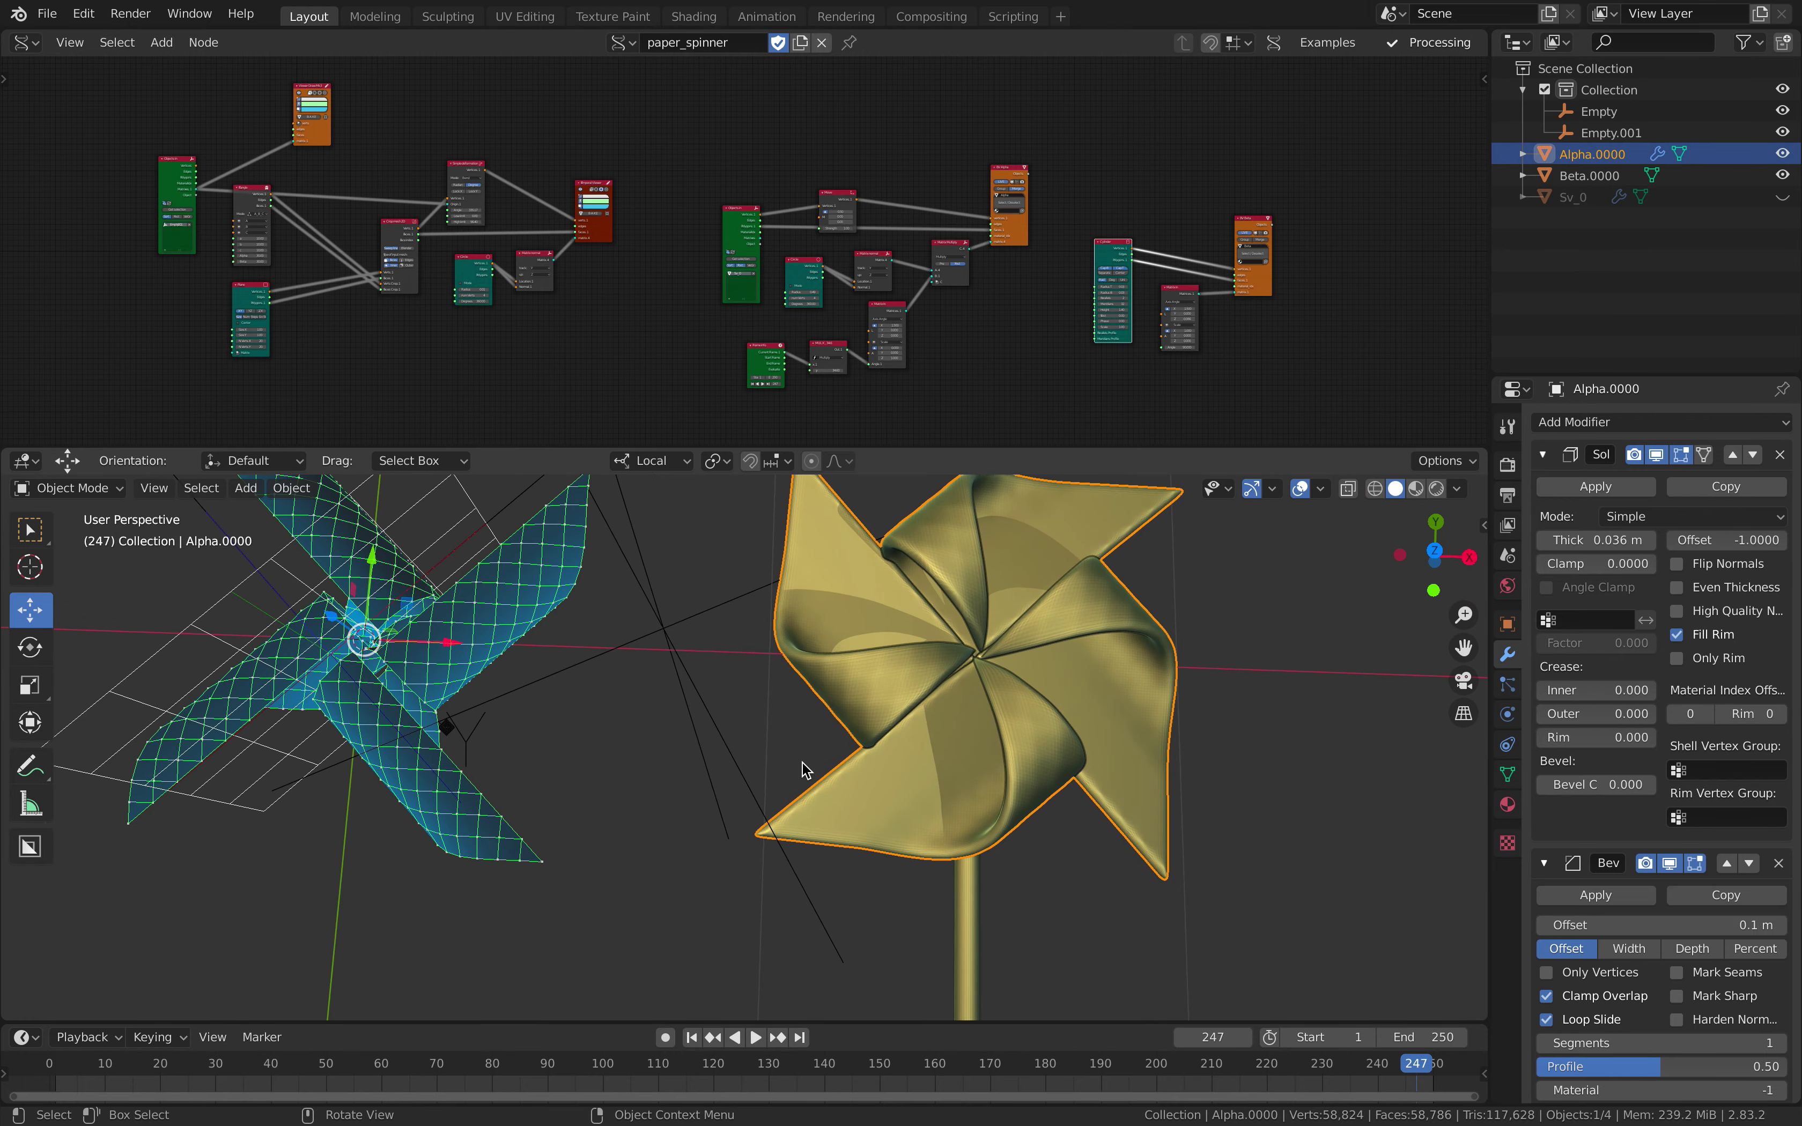
middle_drag(837, 519, 477, 638)
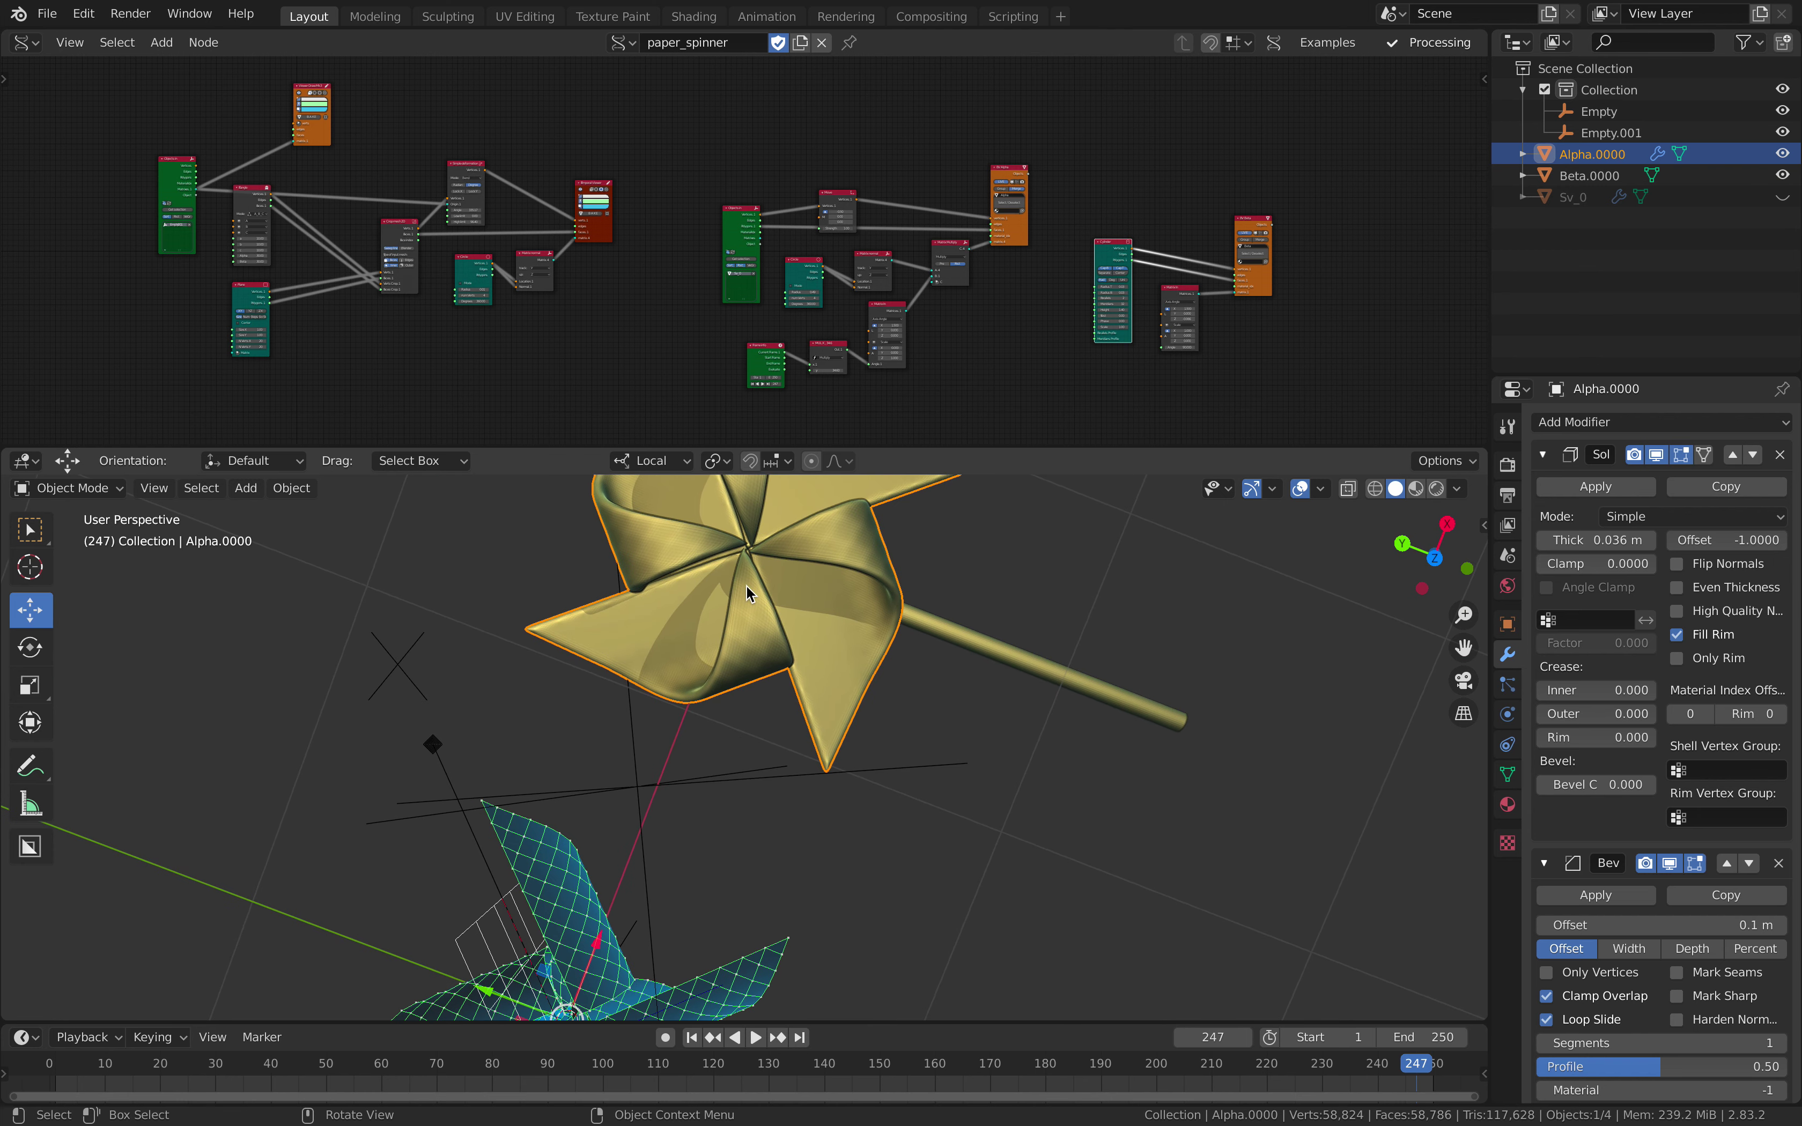
middle_drag(816, 700, 1043, 645)
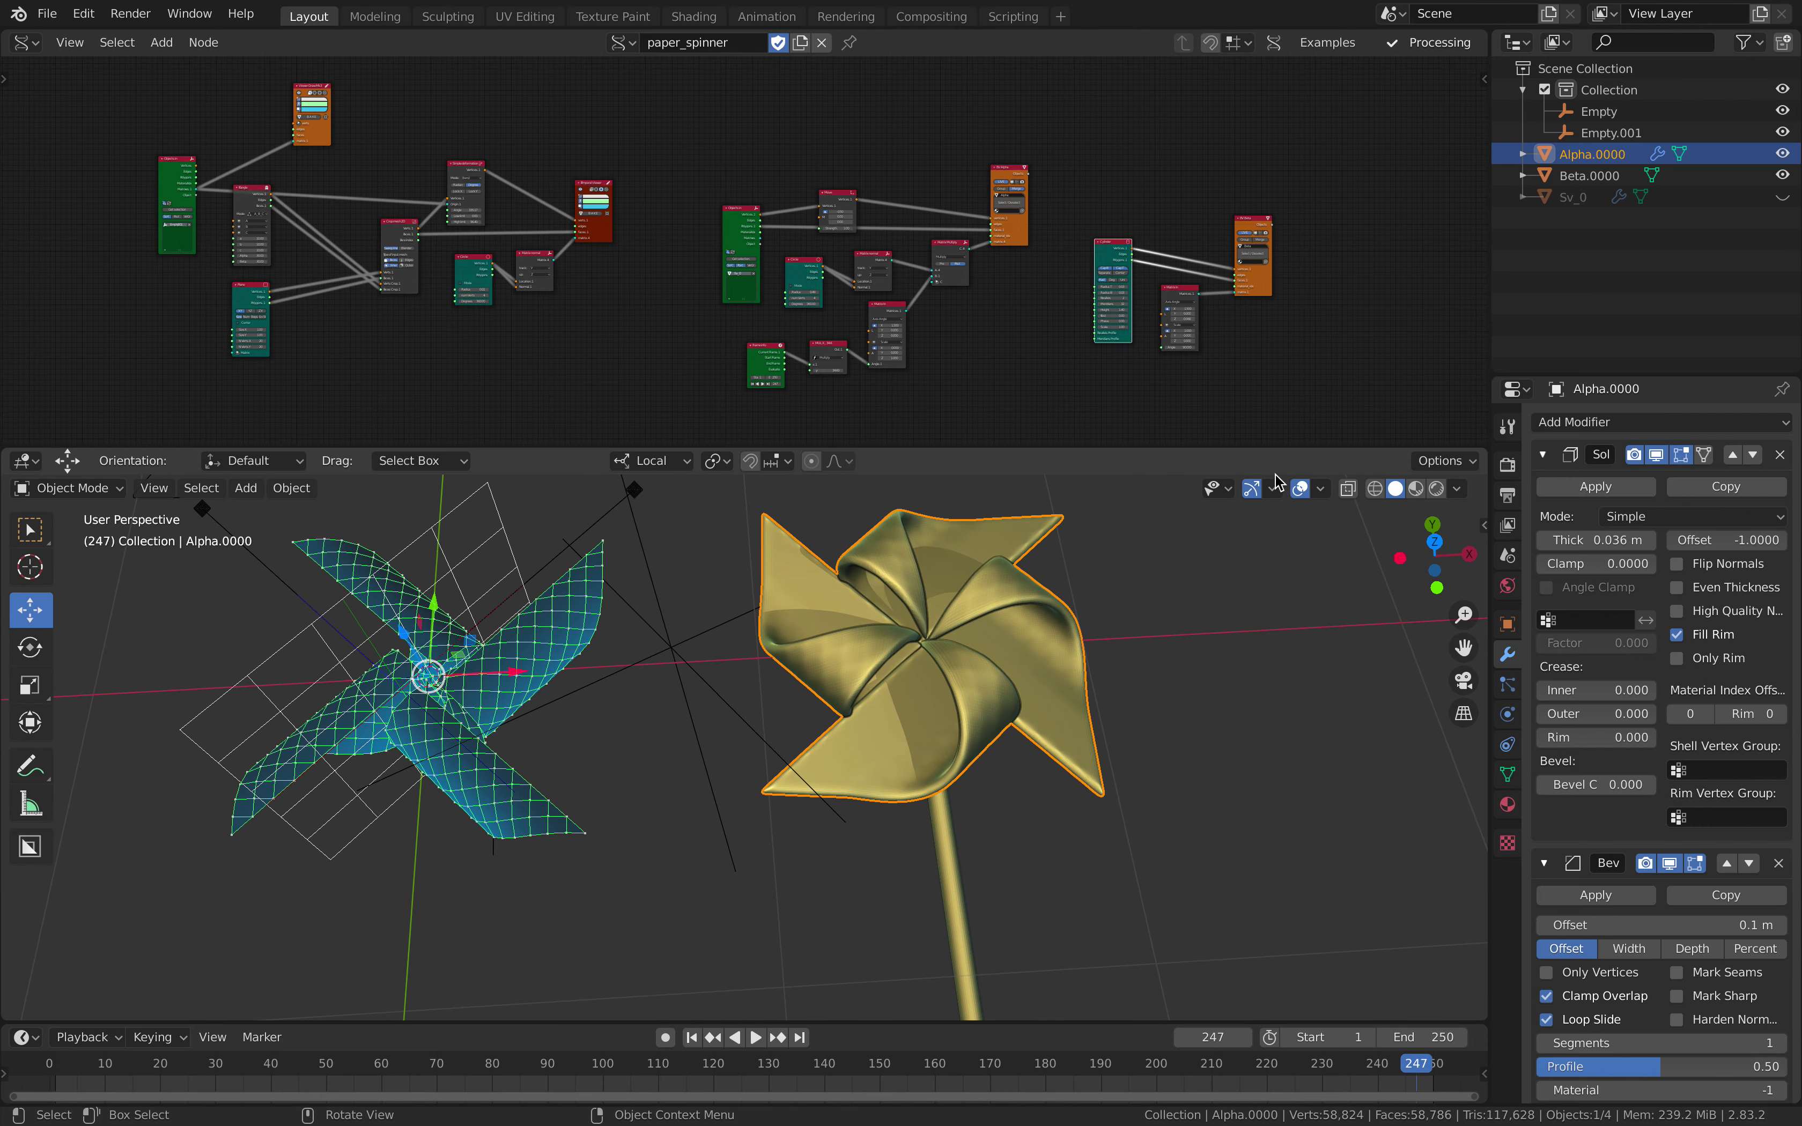
Unhide the Sv_0 blade object and select it in the enlarged 3D viewport
drag(1271, 446, 1258, 279)
scroll(1062, 447, down, 1)
shift+middle_drag(1049, 479, 1025, 528)
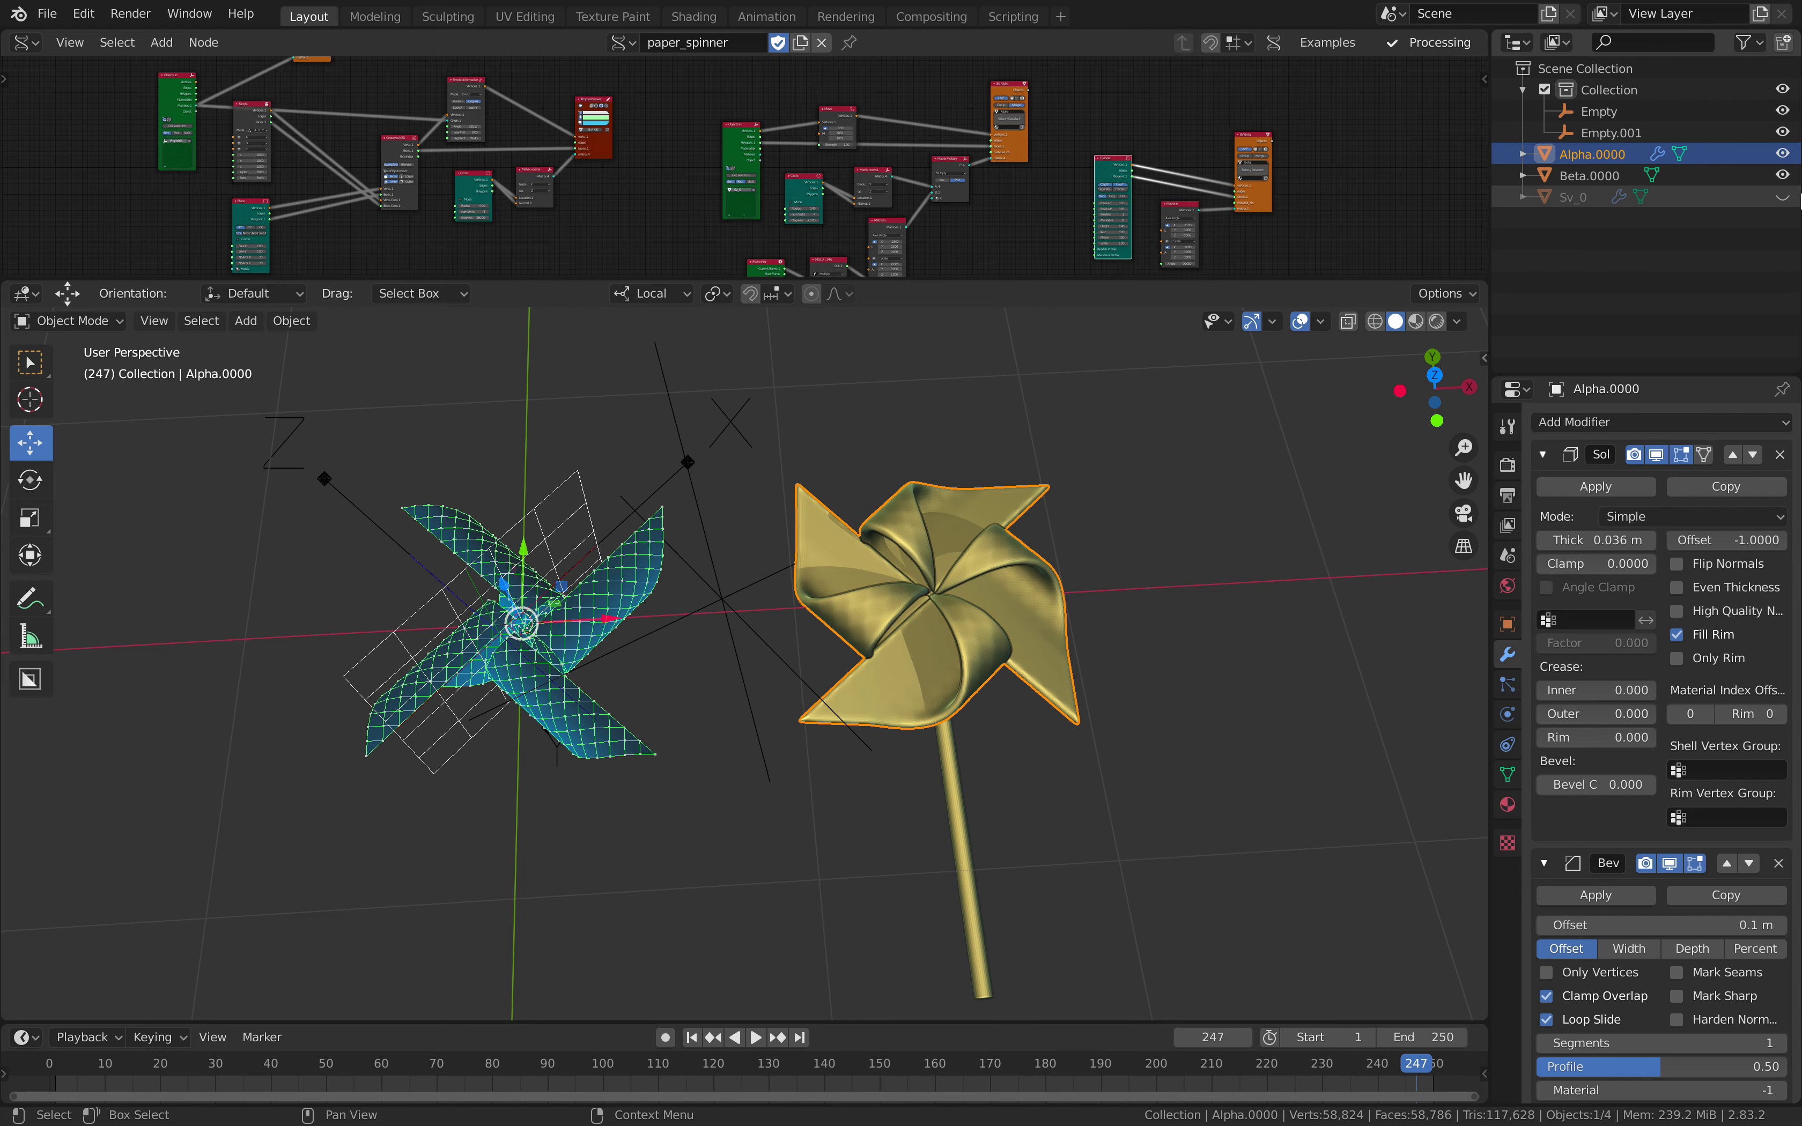
click(1784, 196)
middle_drag(920, 567, 884, 624)
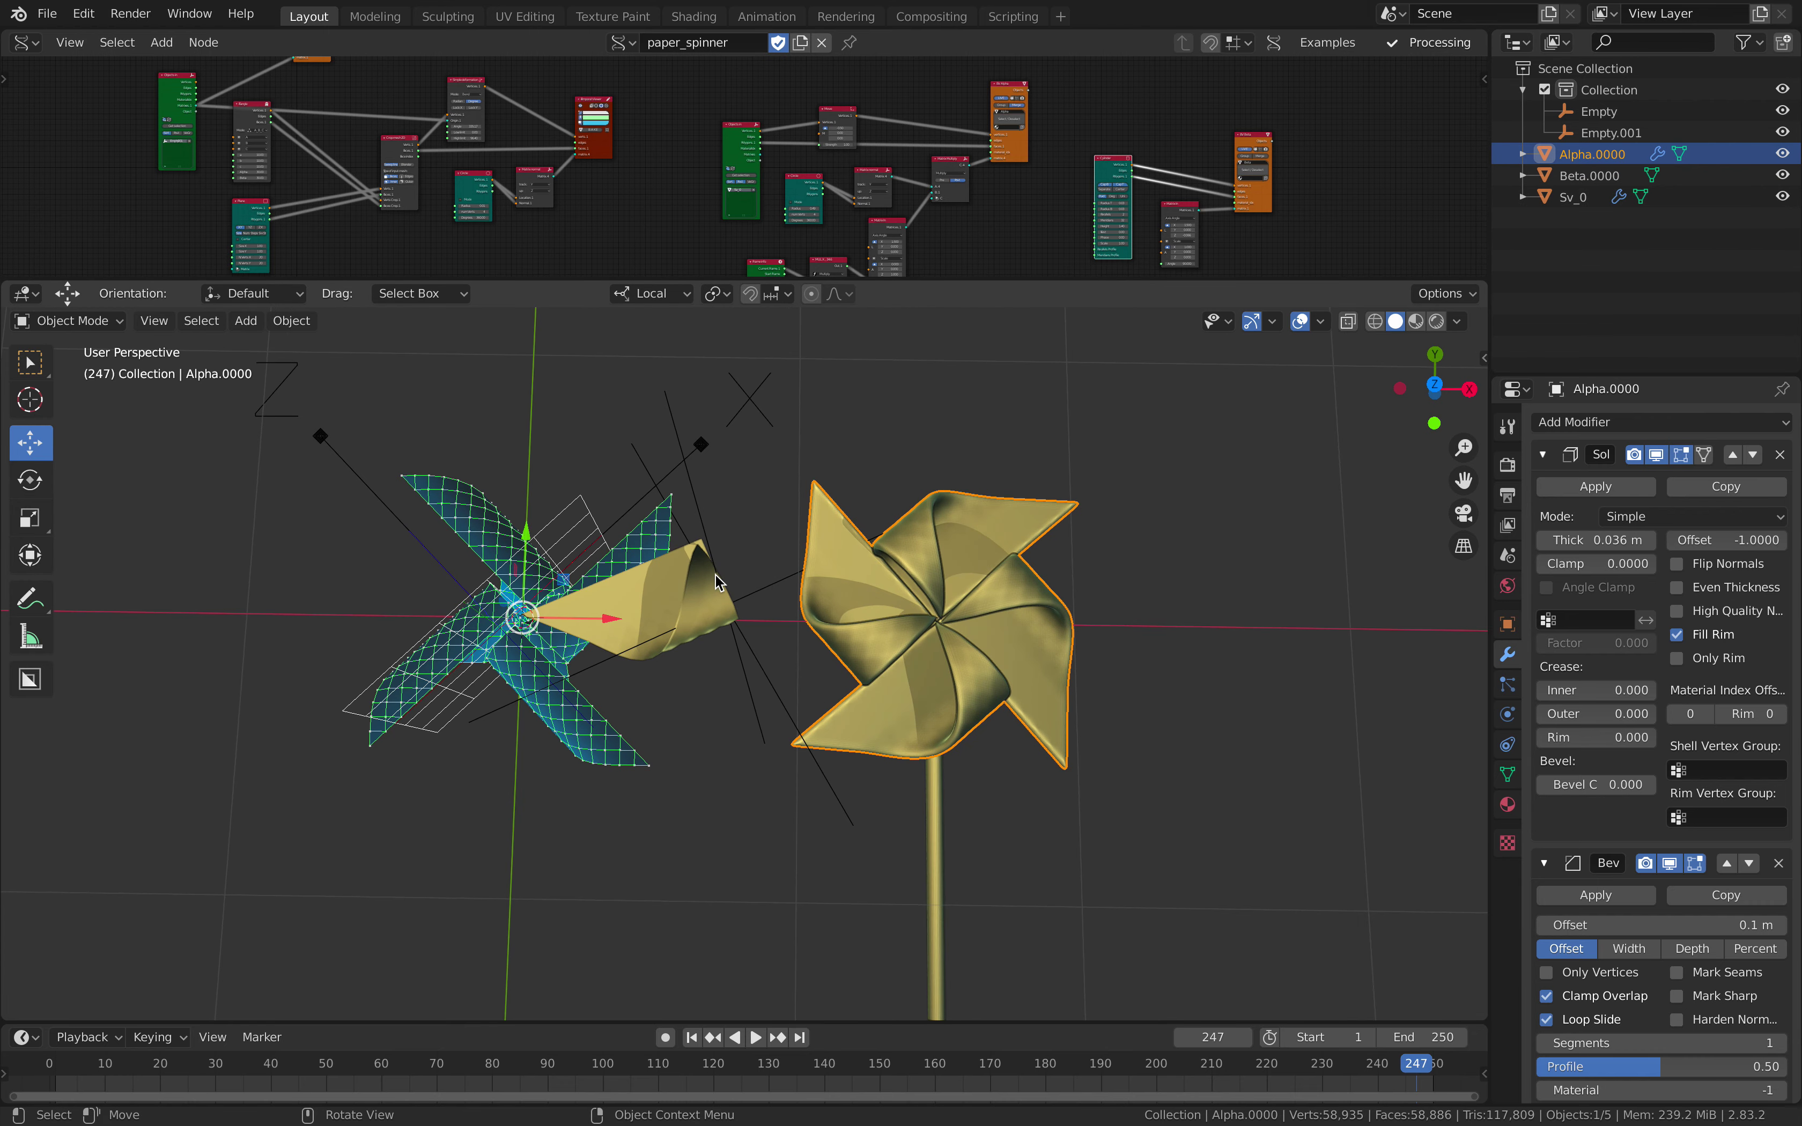
click(713, 575)
middle_drag(665, 564, 715, 588)
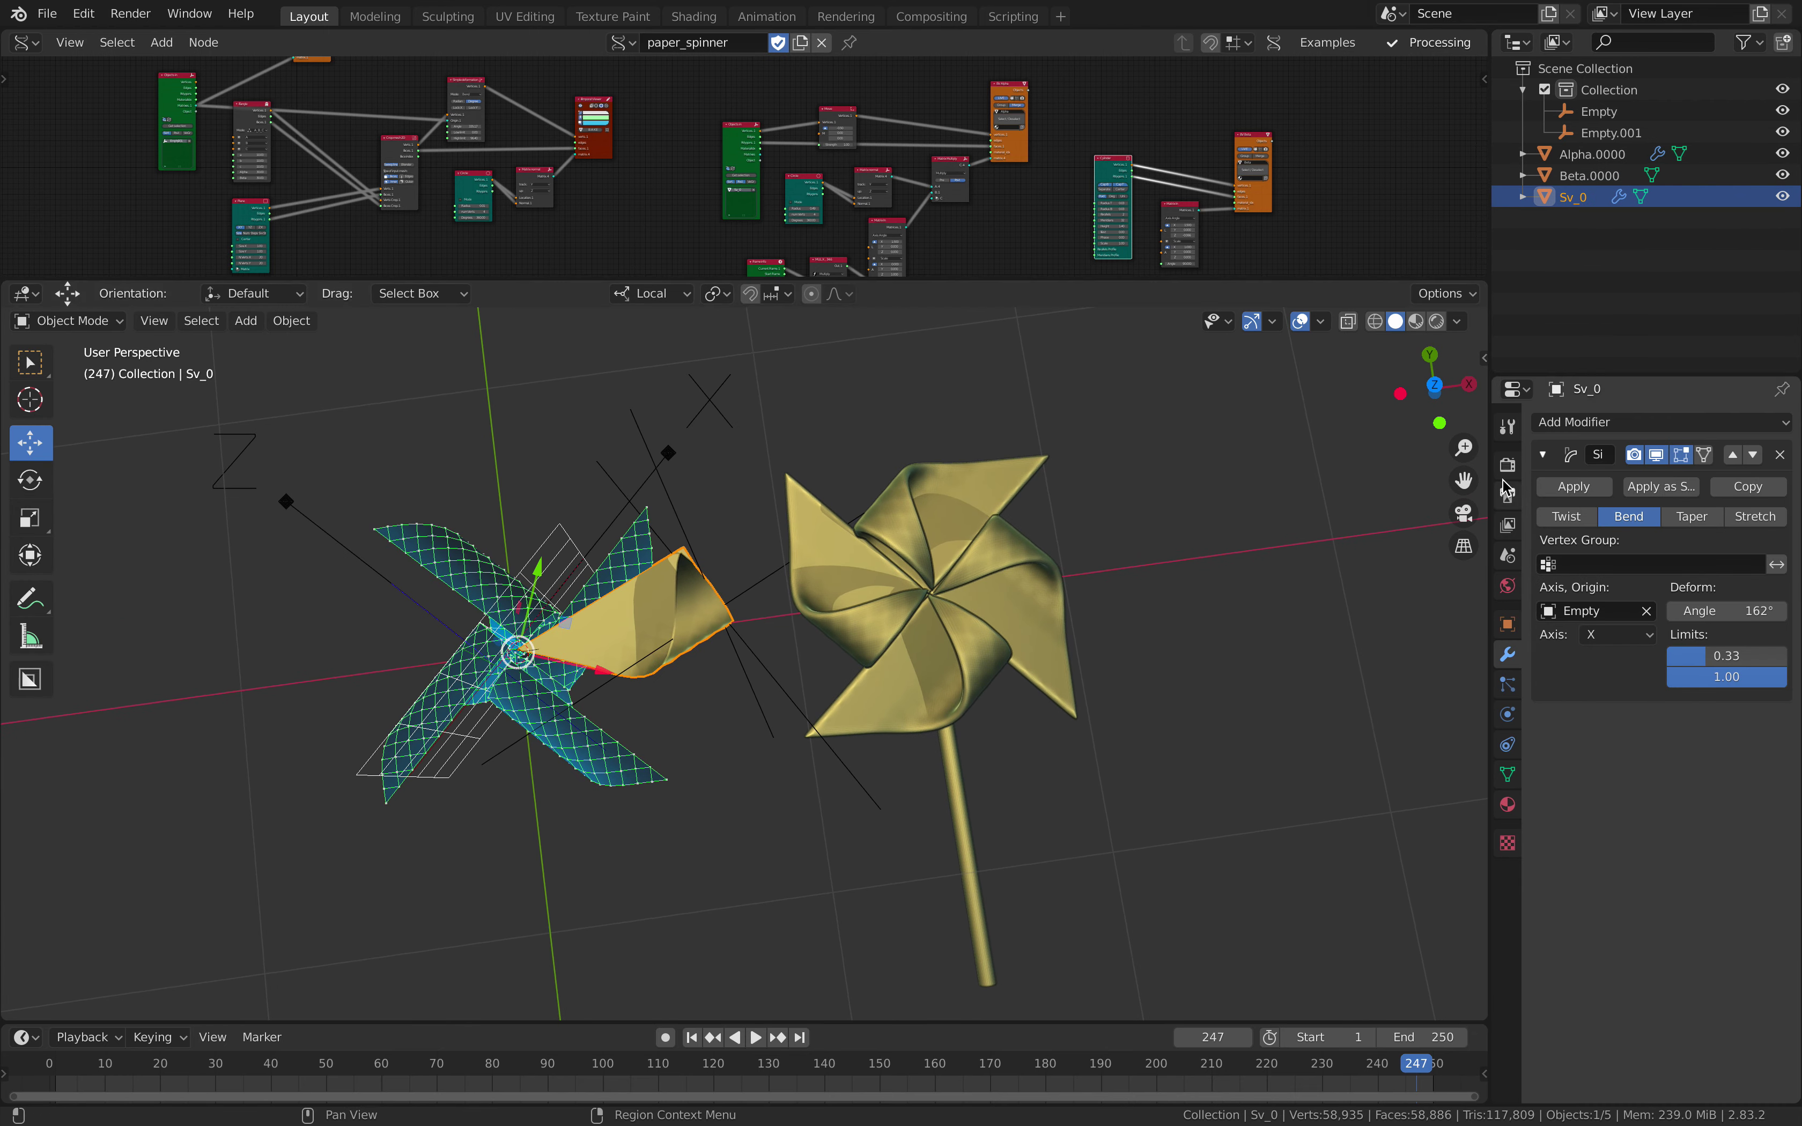
Set the bend angle of Sv_0's SimpleDeform modifier to 160° and select the Empty that serves as its origin
drag(1489, 336, 1360, 343)
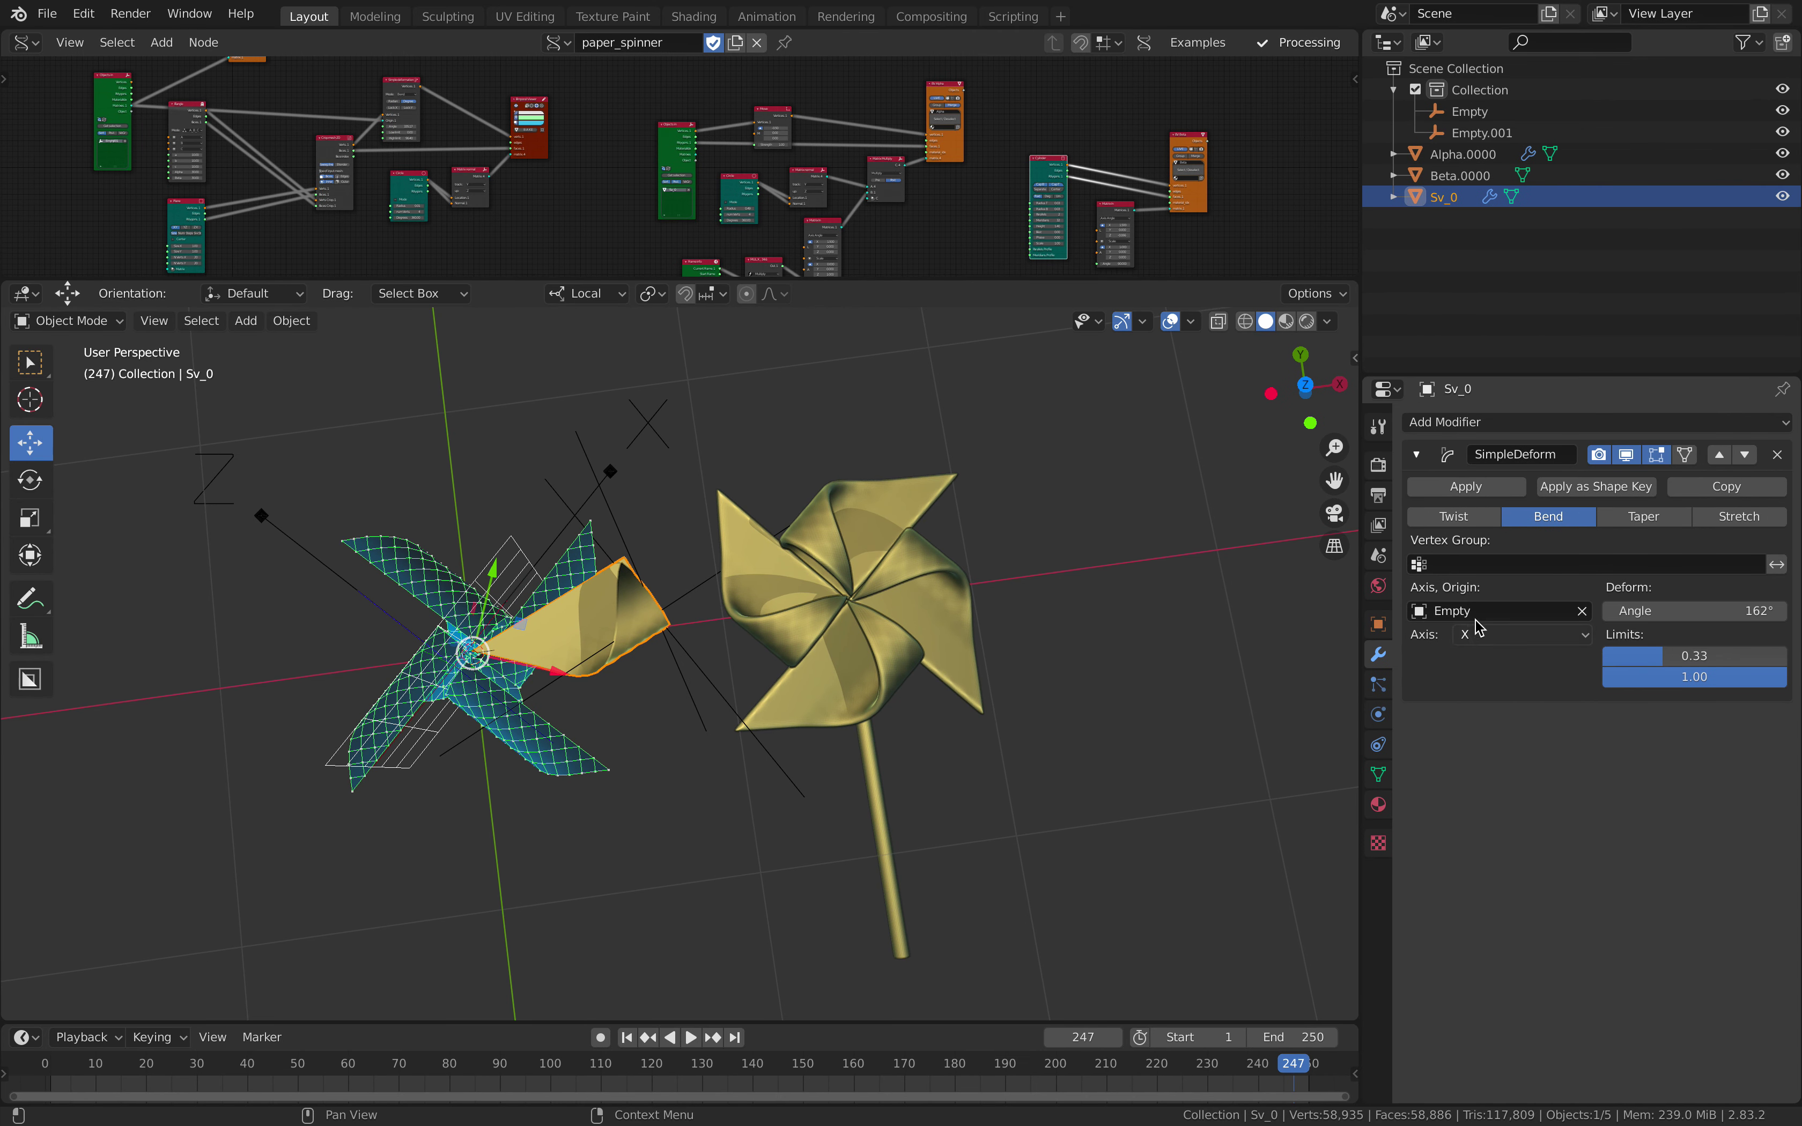
middle_drag(670, 596, 645, 580)
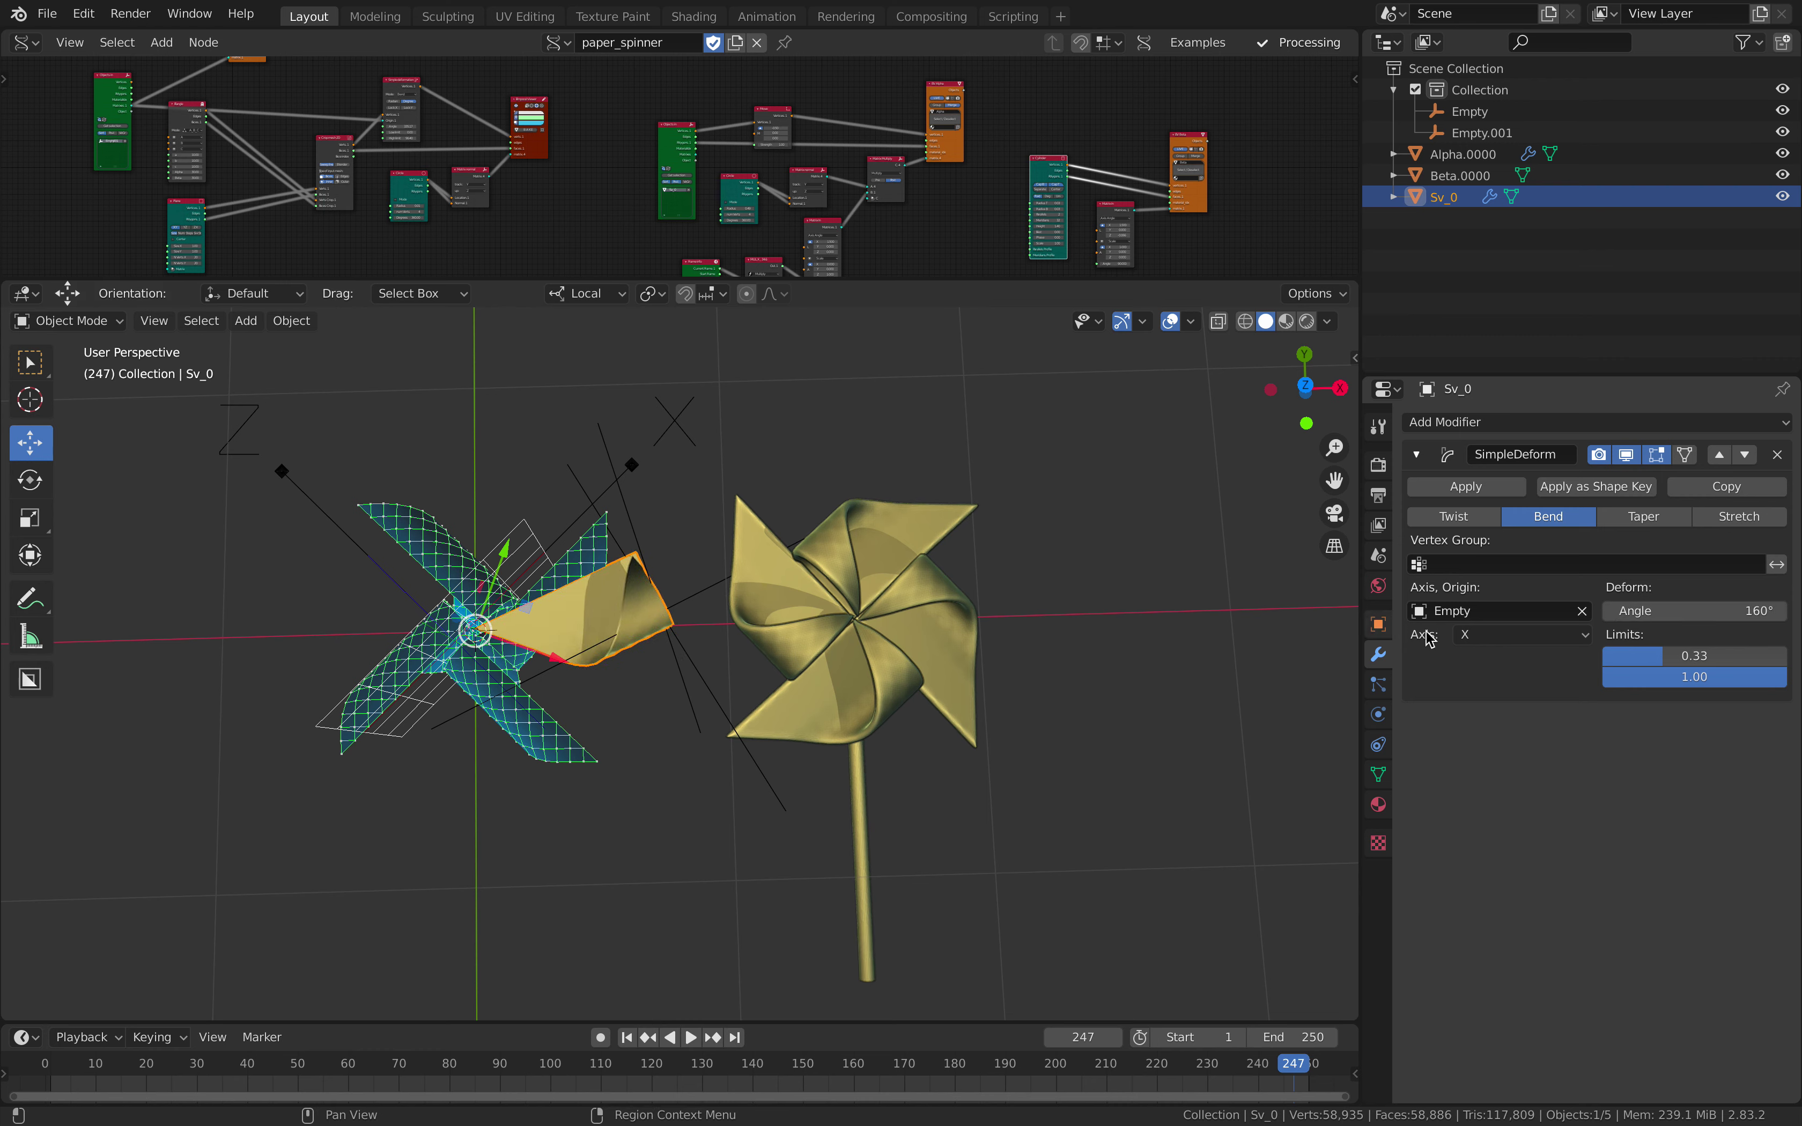
click(1507, 636)
middle_drag(715, 656, 718, 527)
click(675, 540)
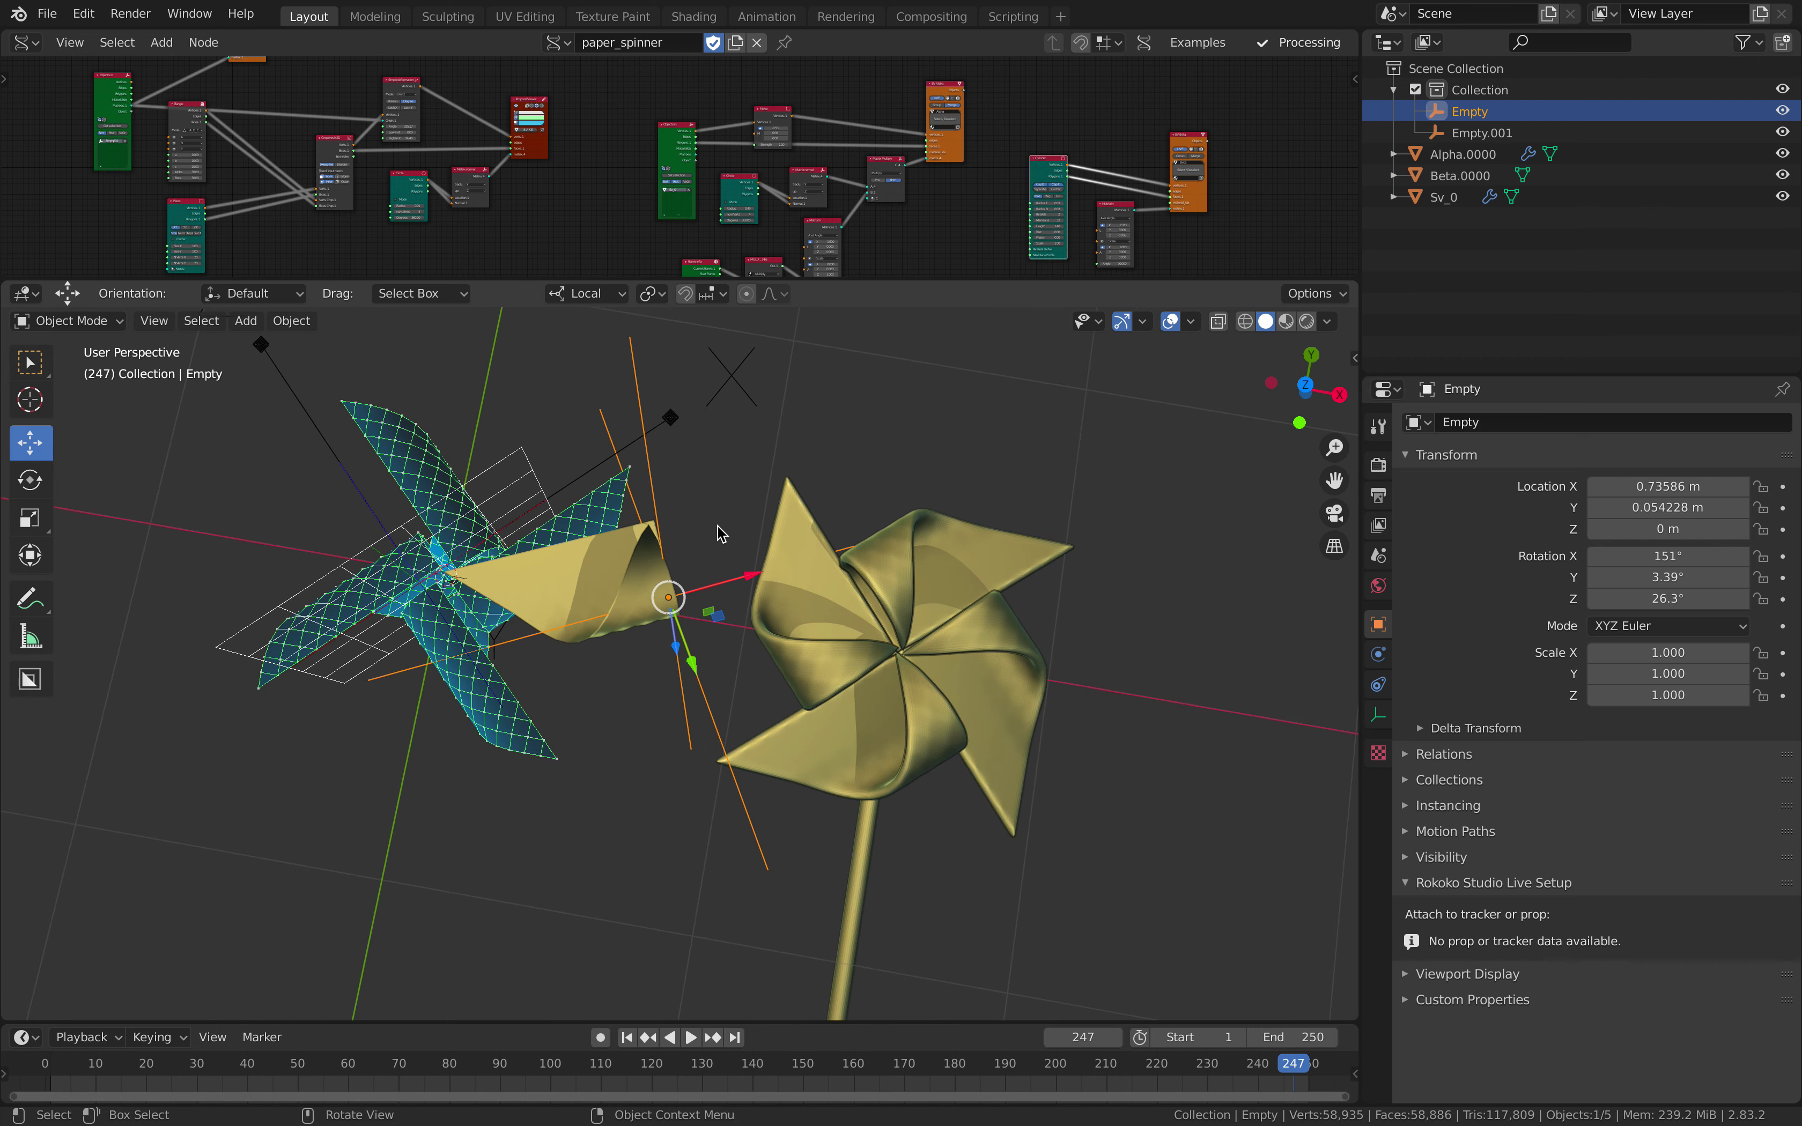
middle_drag(718, 527, 728, 434)
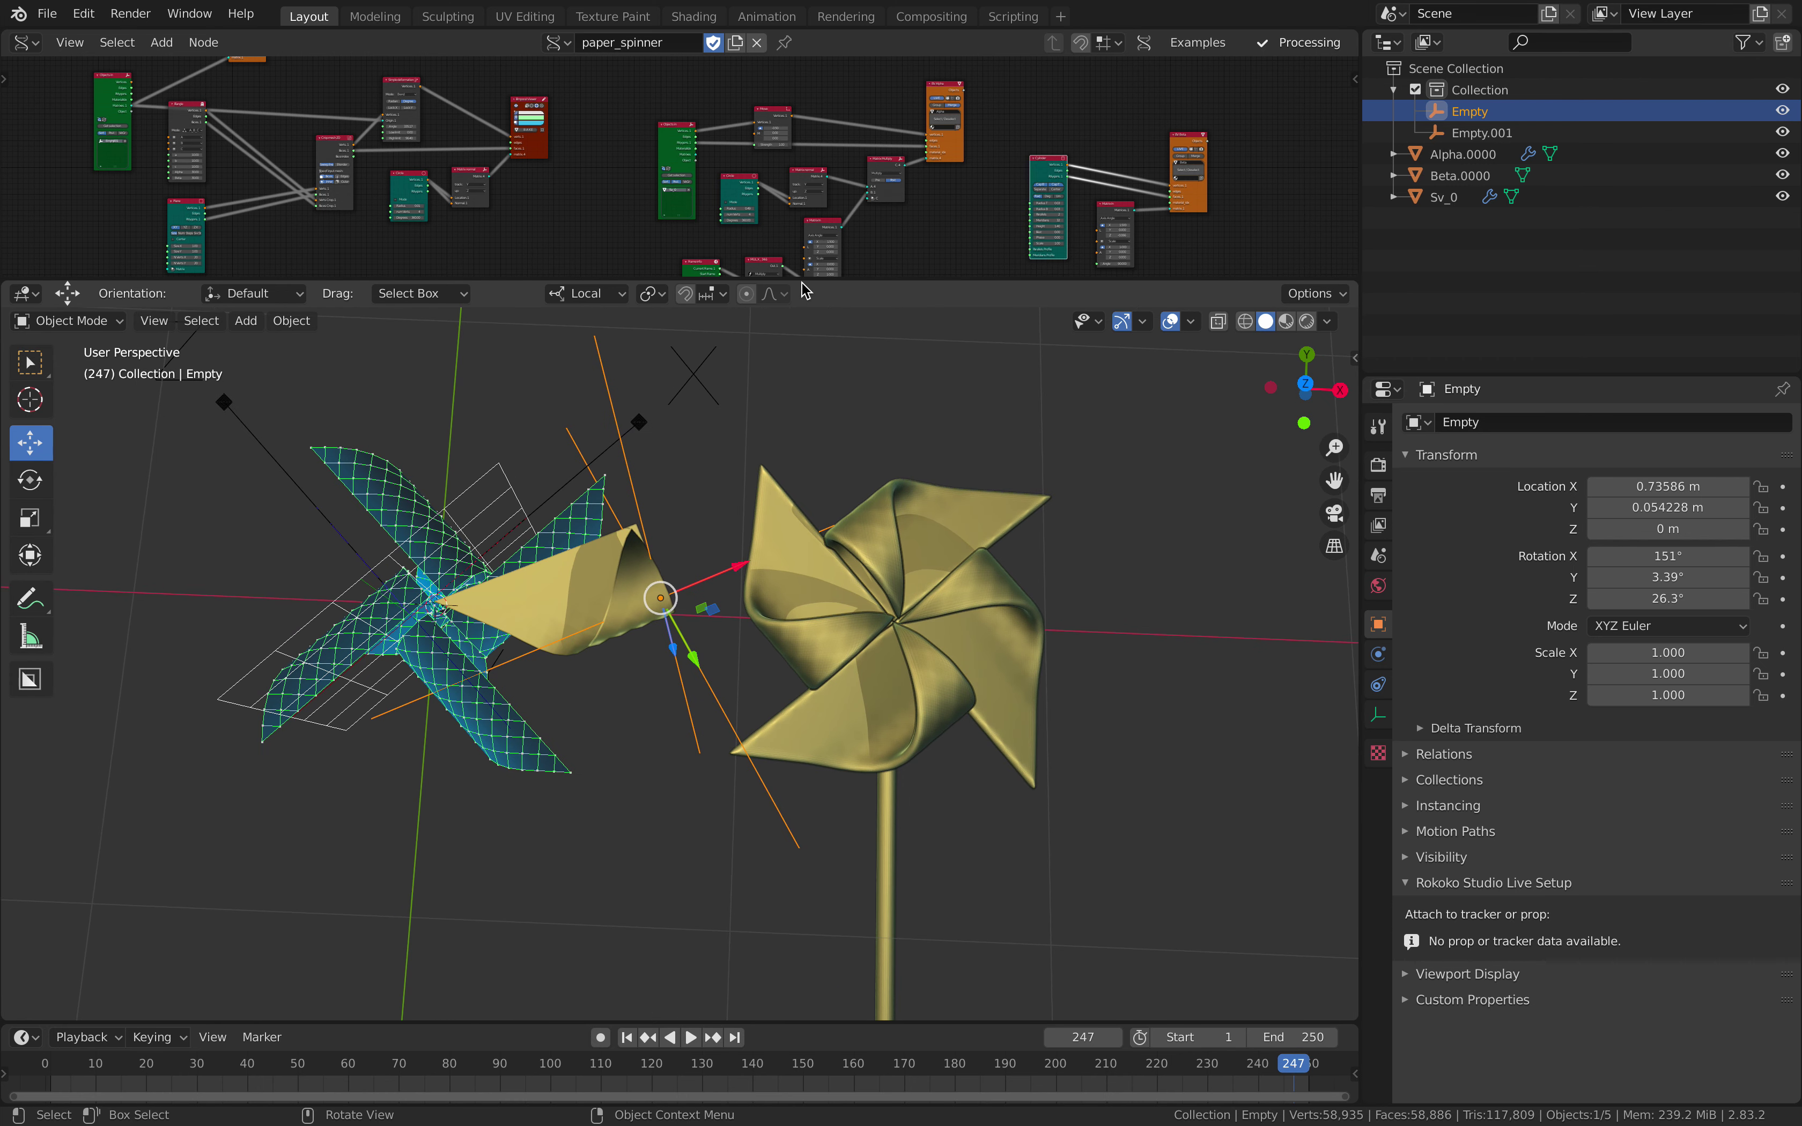
Enlarge the node editor and rearrange the Objects in, Triangle and Plane nodes, placing Plane directly below Triangle
drag(805, 287, 806, 506)
scroll(705, 317, up, 4)
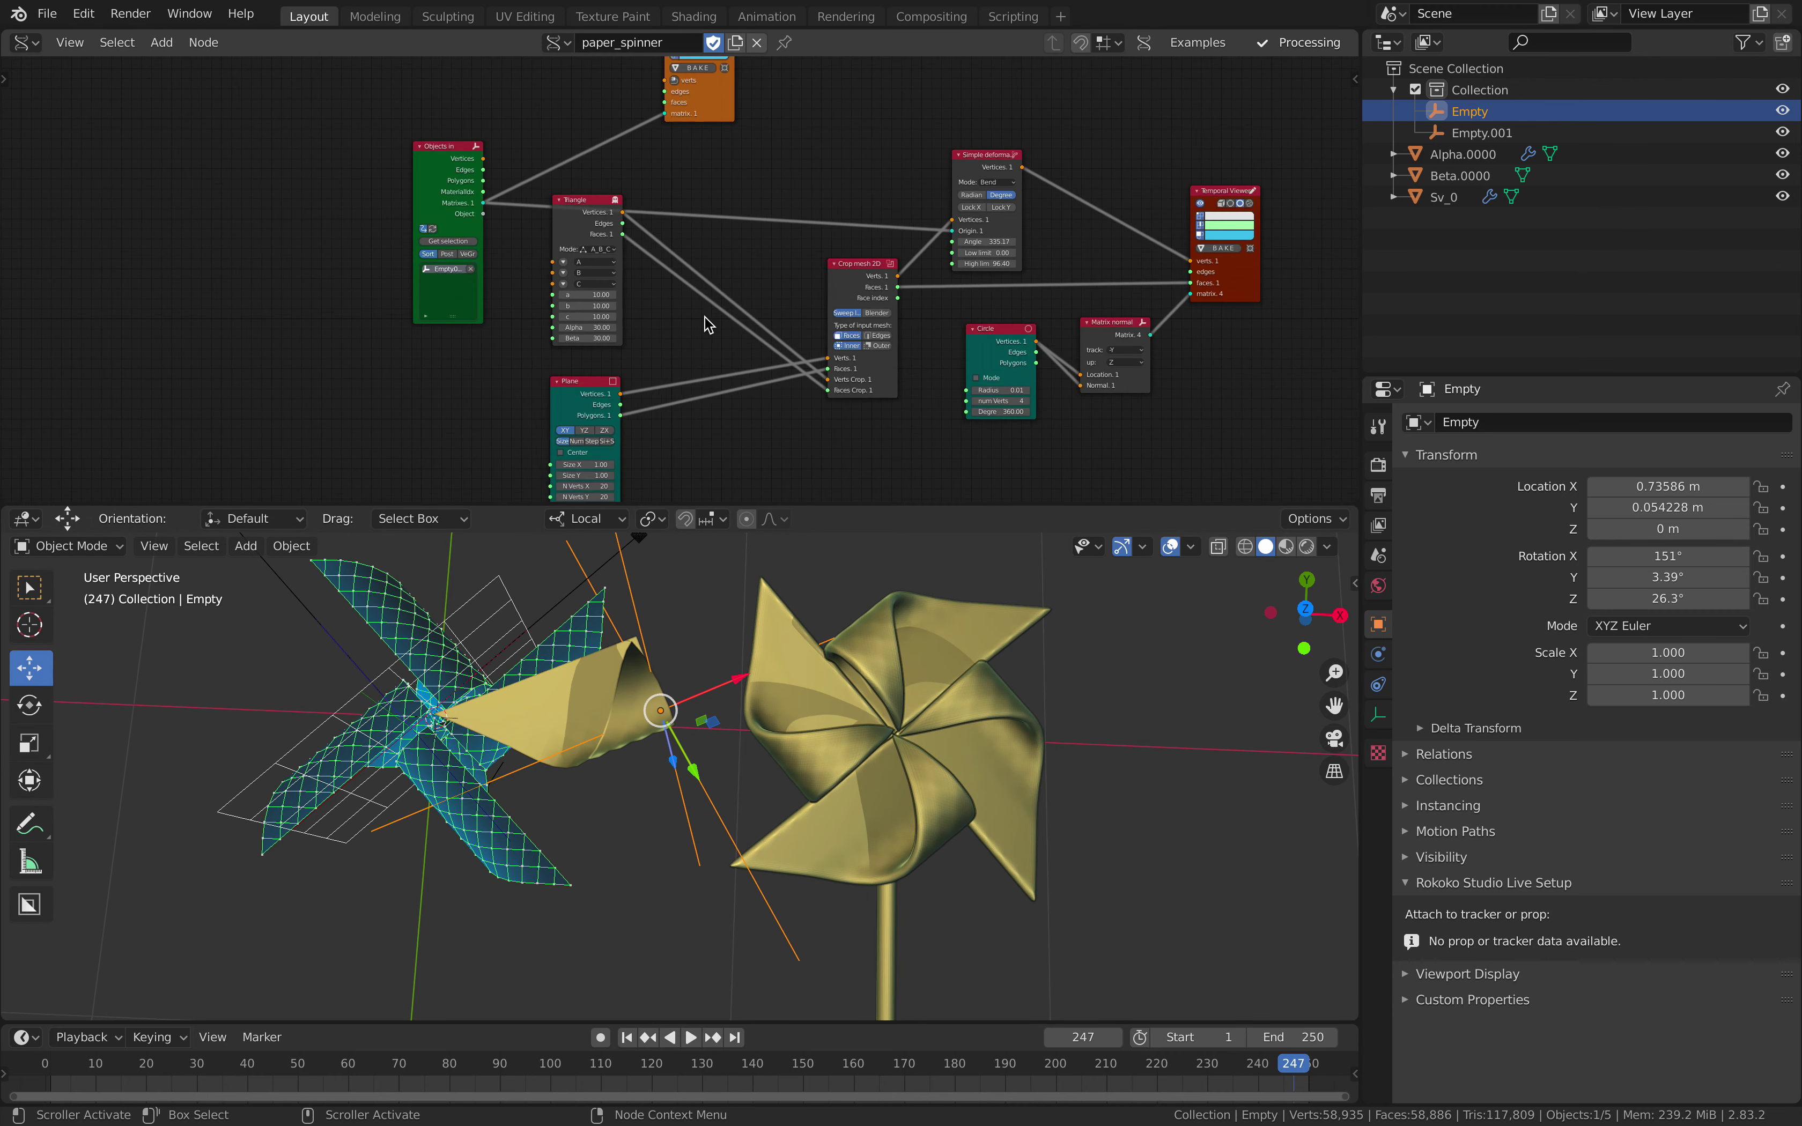
drag(408, 145, 351, 88)
middle_drag(473, 193, 434, 249)
scroll(446, 249, up, 2)
drag(486, 249, 441, 259)
middle_drag(464, 285, 447, 194)
drag(432, 199, 391, 204)
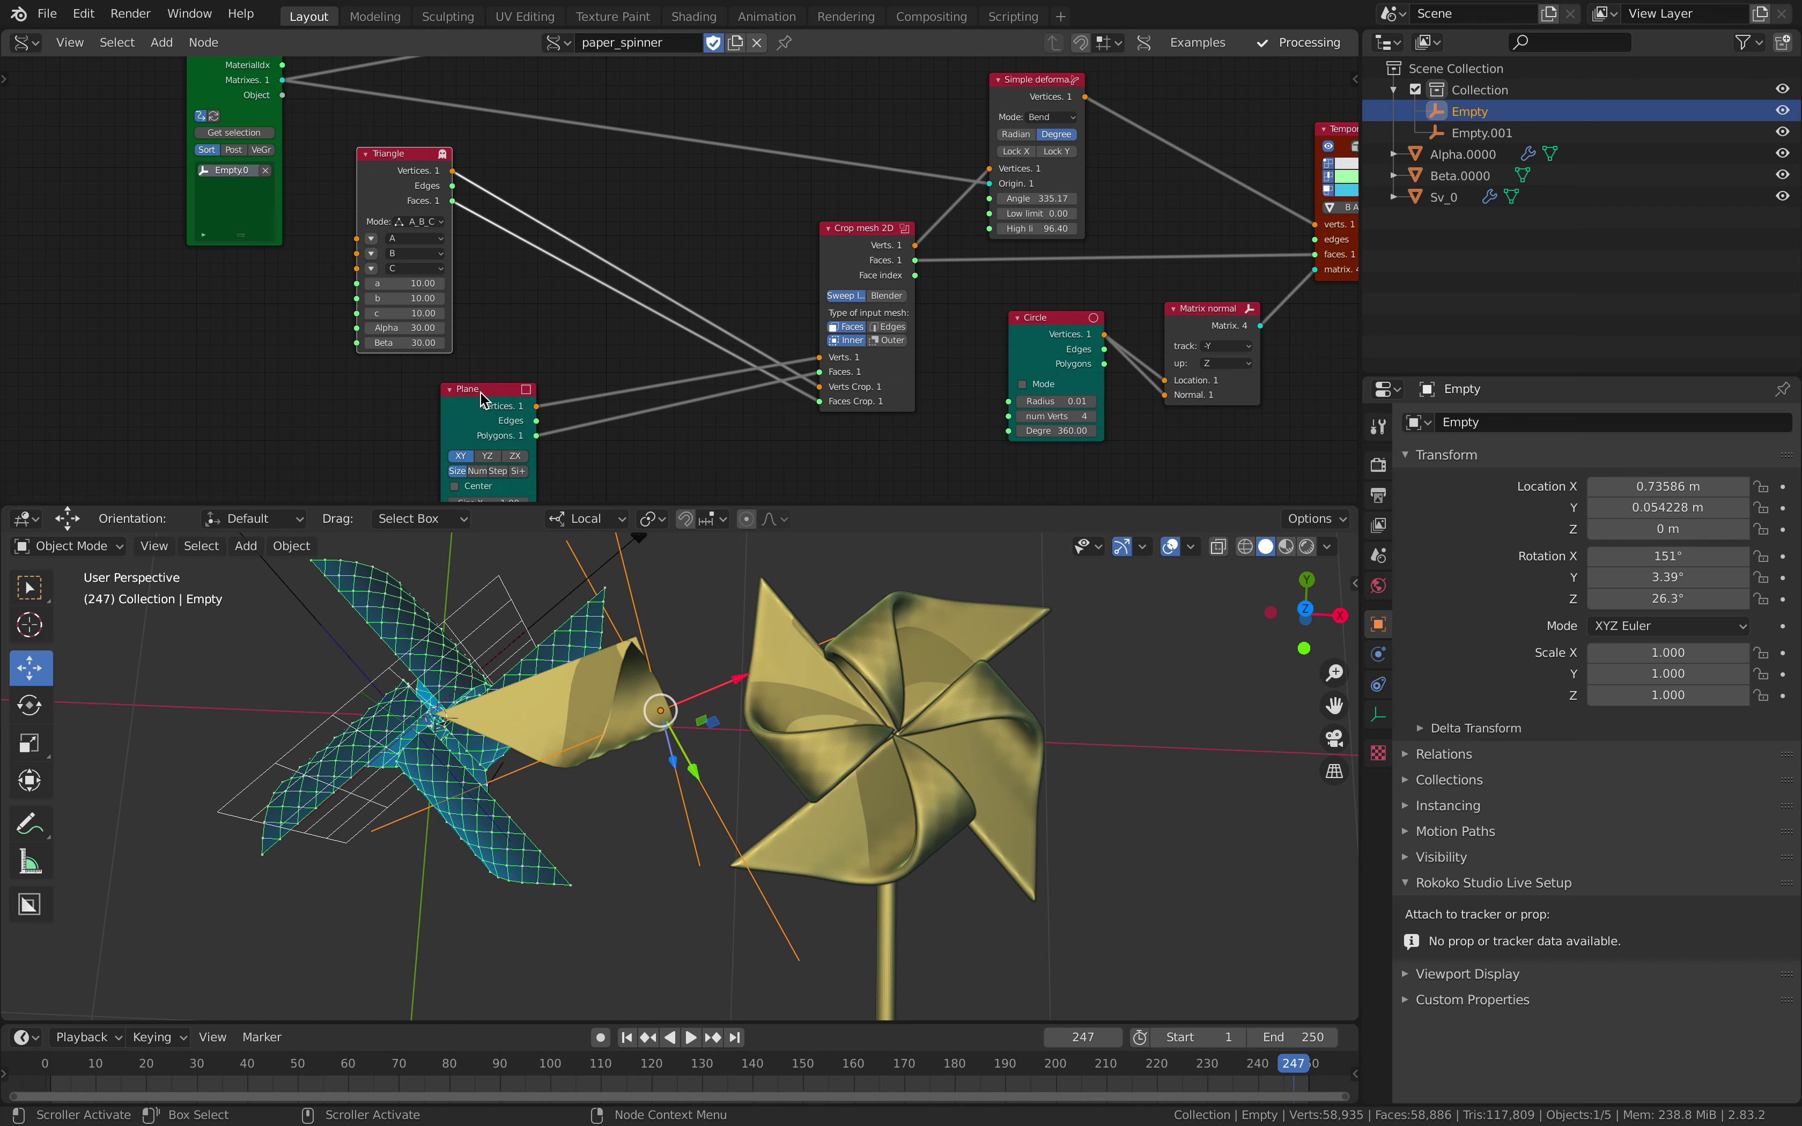
drag(483, 395, 392, 370)
middle_drag(392, 371, 374, 376)
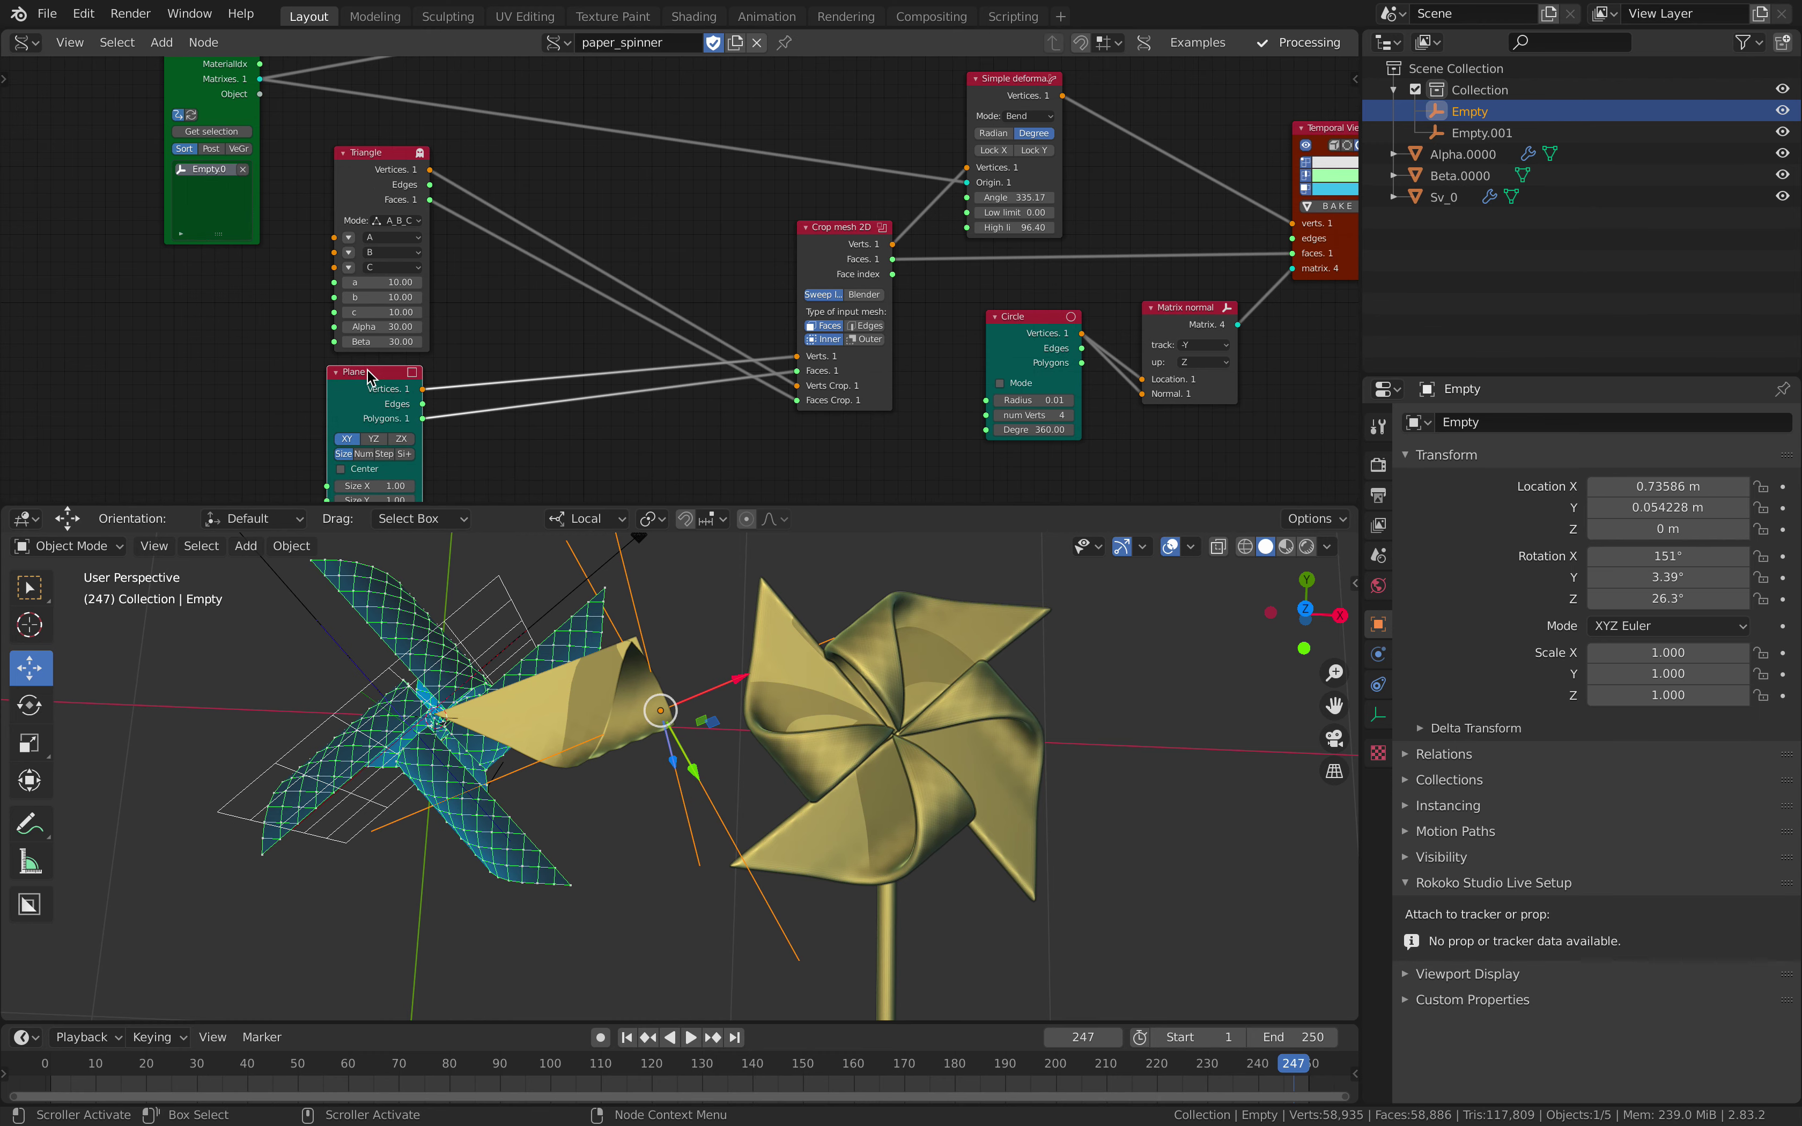
Move the Crop mesh 2D node closer to the Triangle and Plane nodes
scroll(494, 373, down, 2)
middle_drag(776, 257, 667, 289)
drag(673, 291, 531, 316)
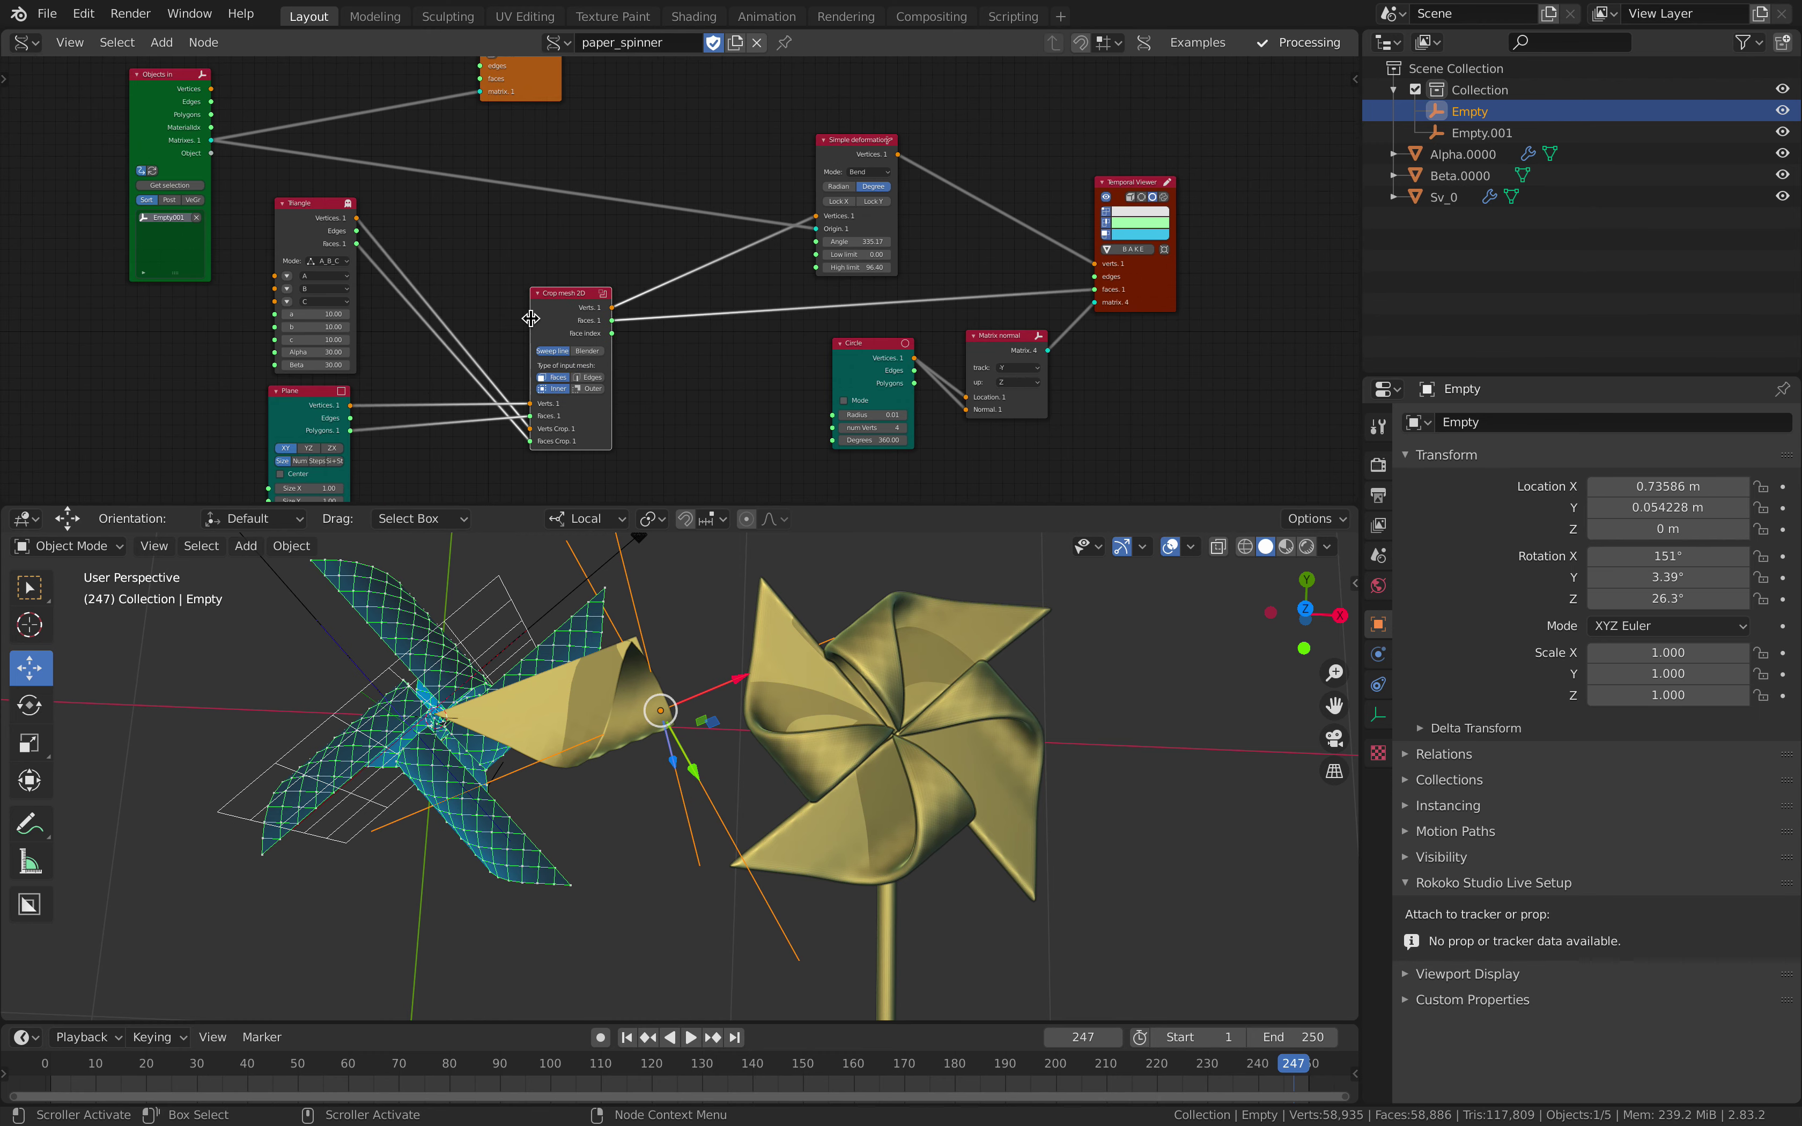
scroll(531, 316, up, 4)
middle_drag(525, 316, 567, 283)
scroll(520, 360, down, 2)
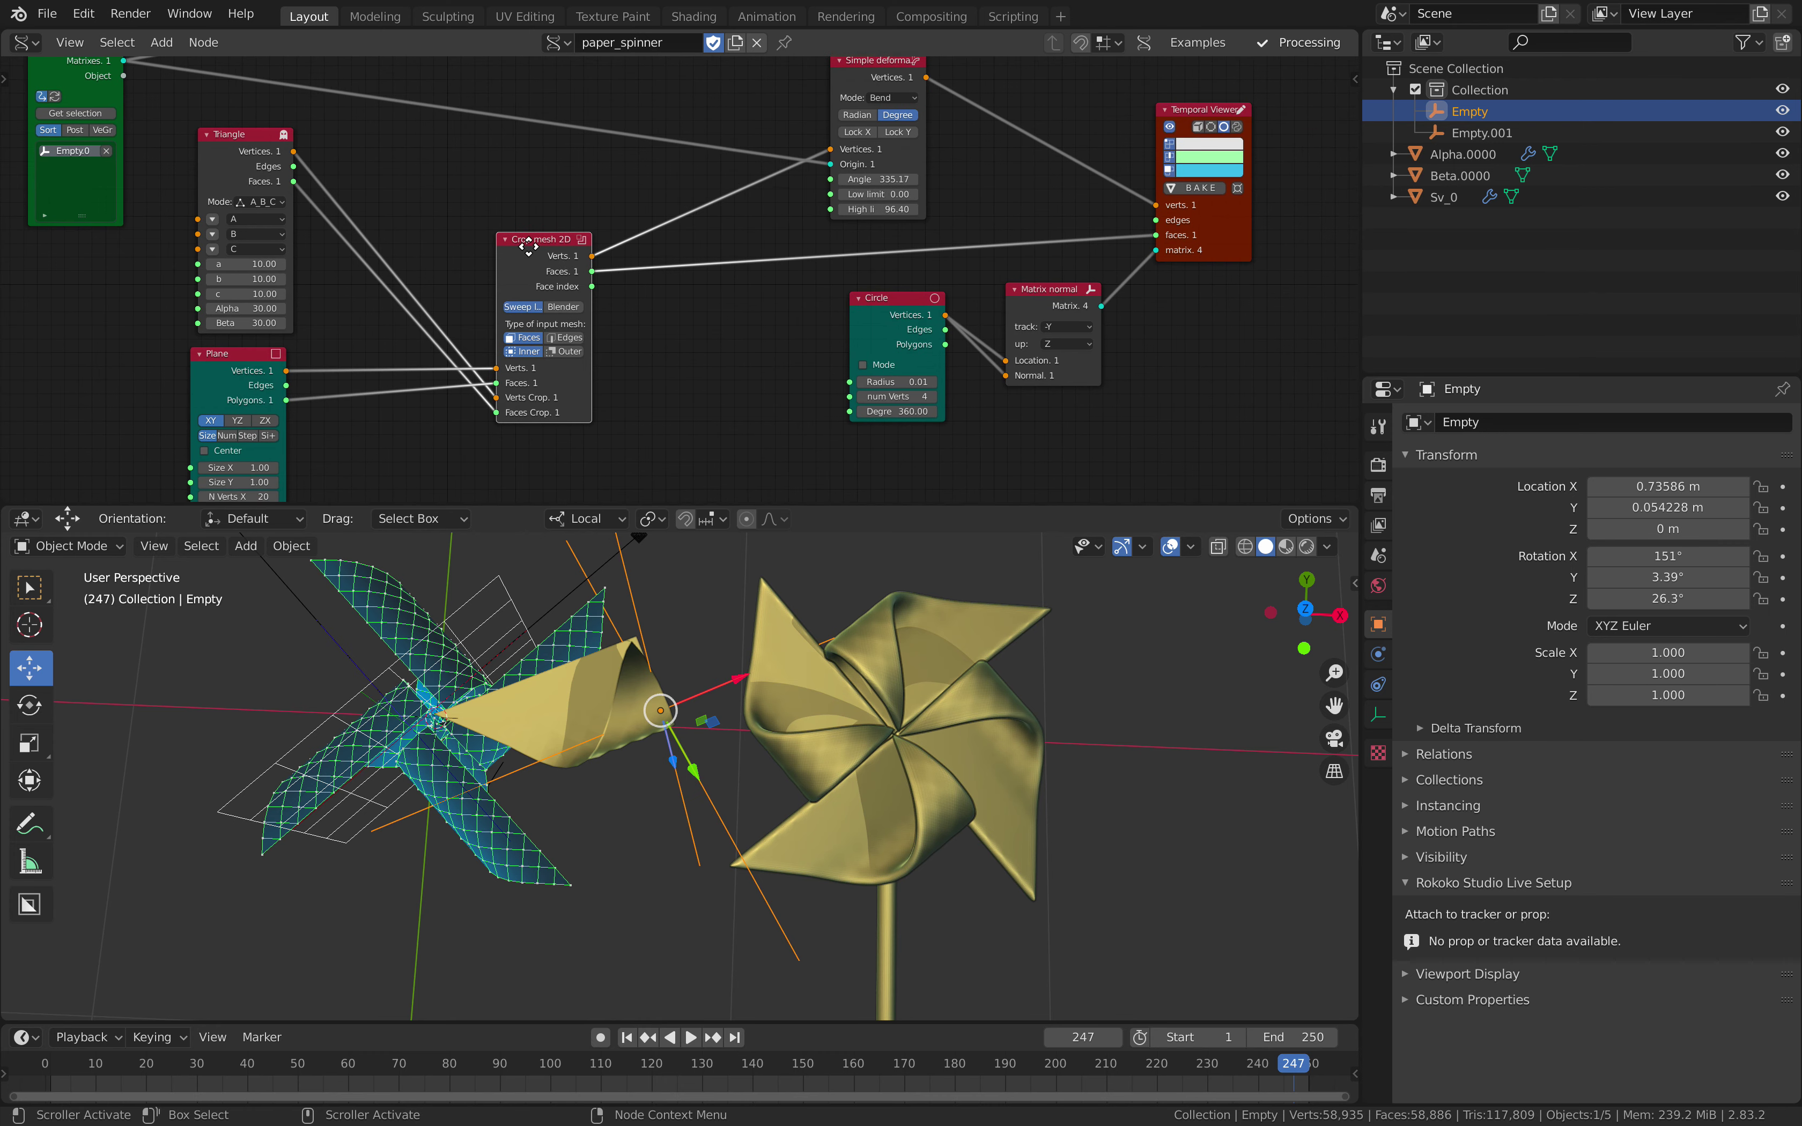
Add a Viewer Draw Mk3 node beside Crop mesh 2D and connect that node's vertices and faces to it
key(shift+a)
click(628, 305)
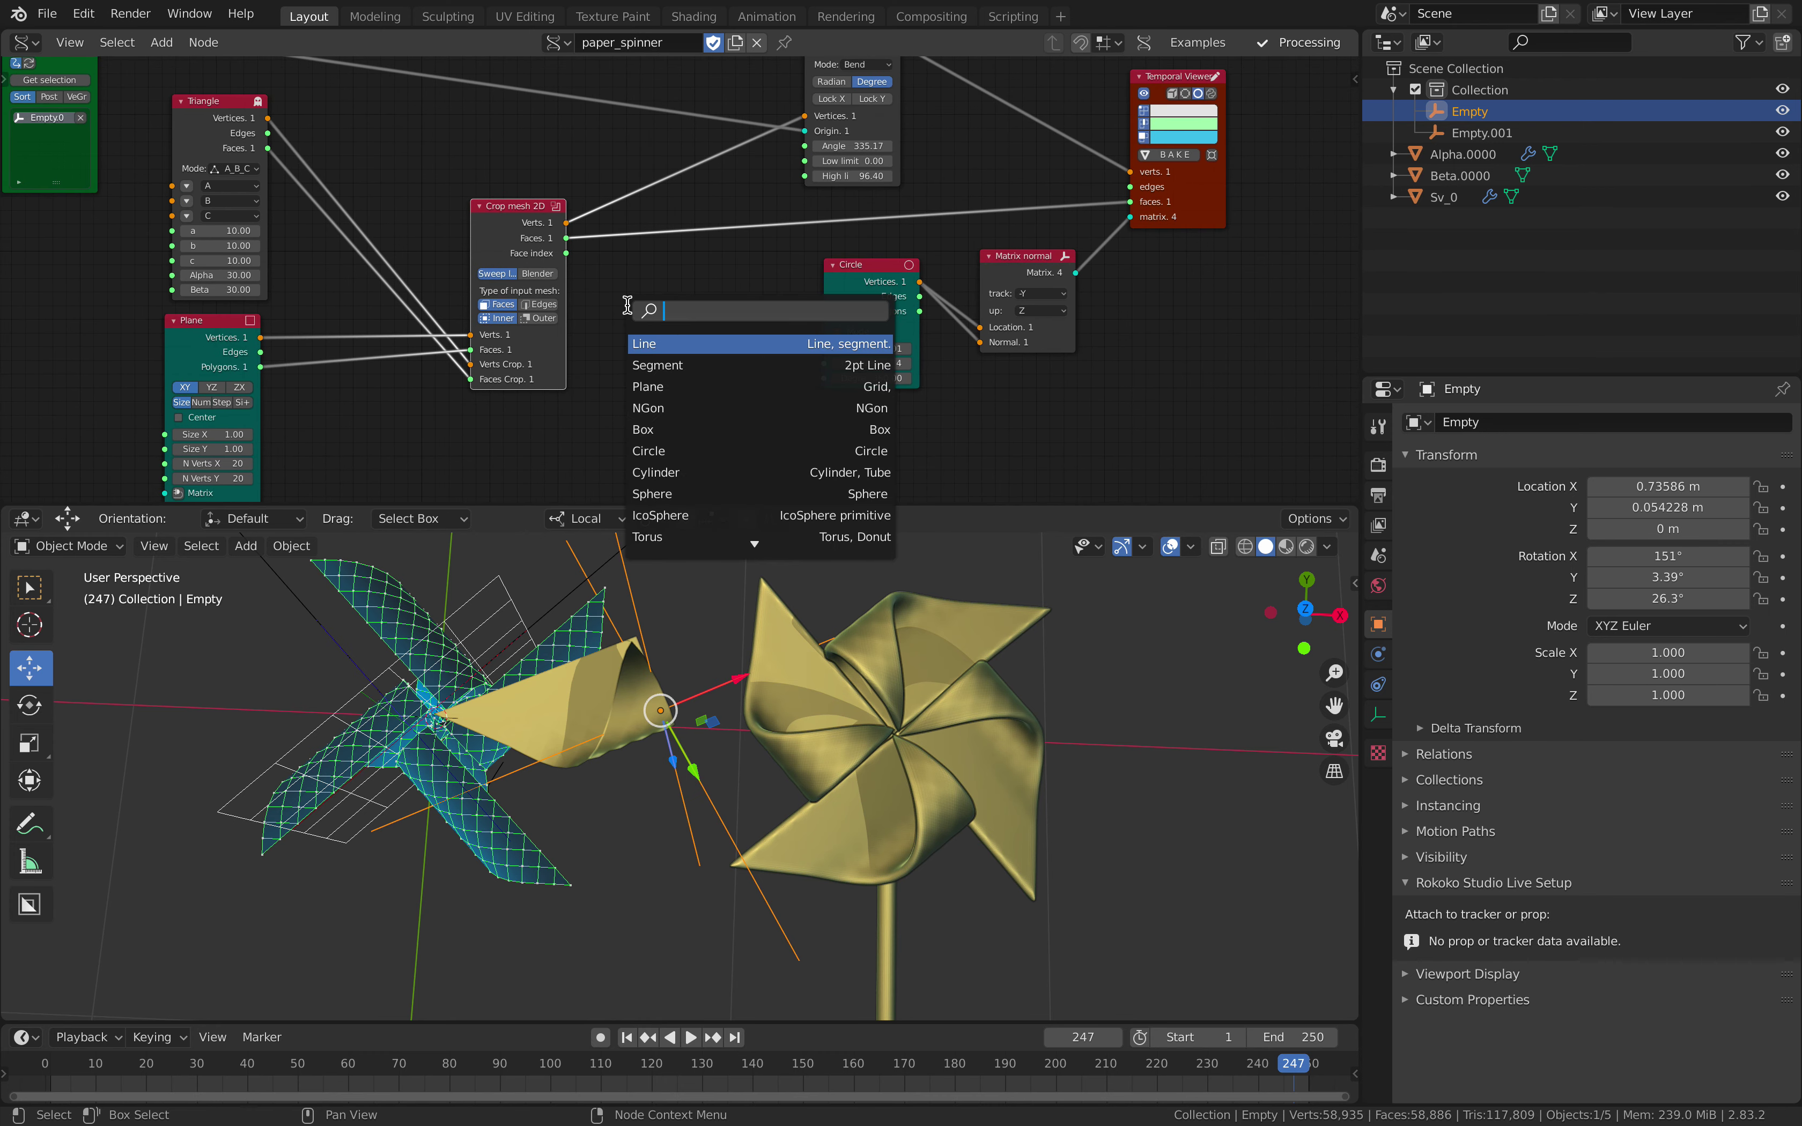
text(viewe)
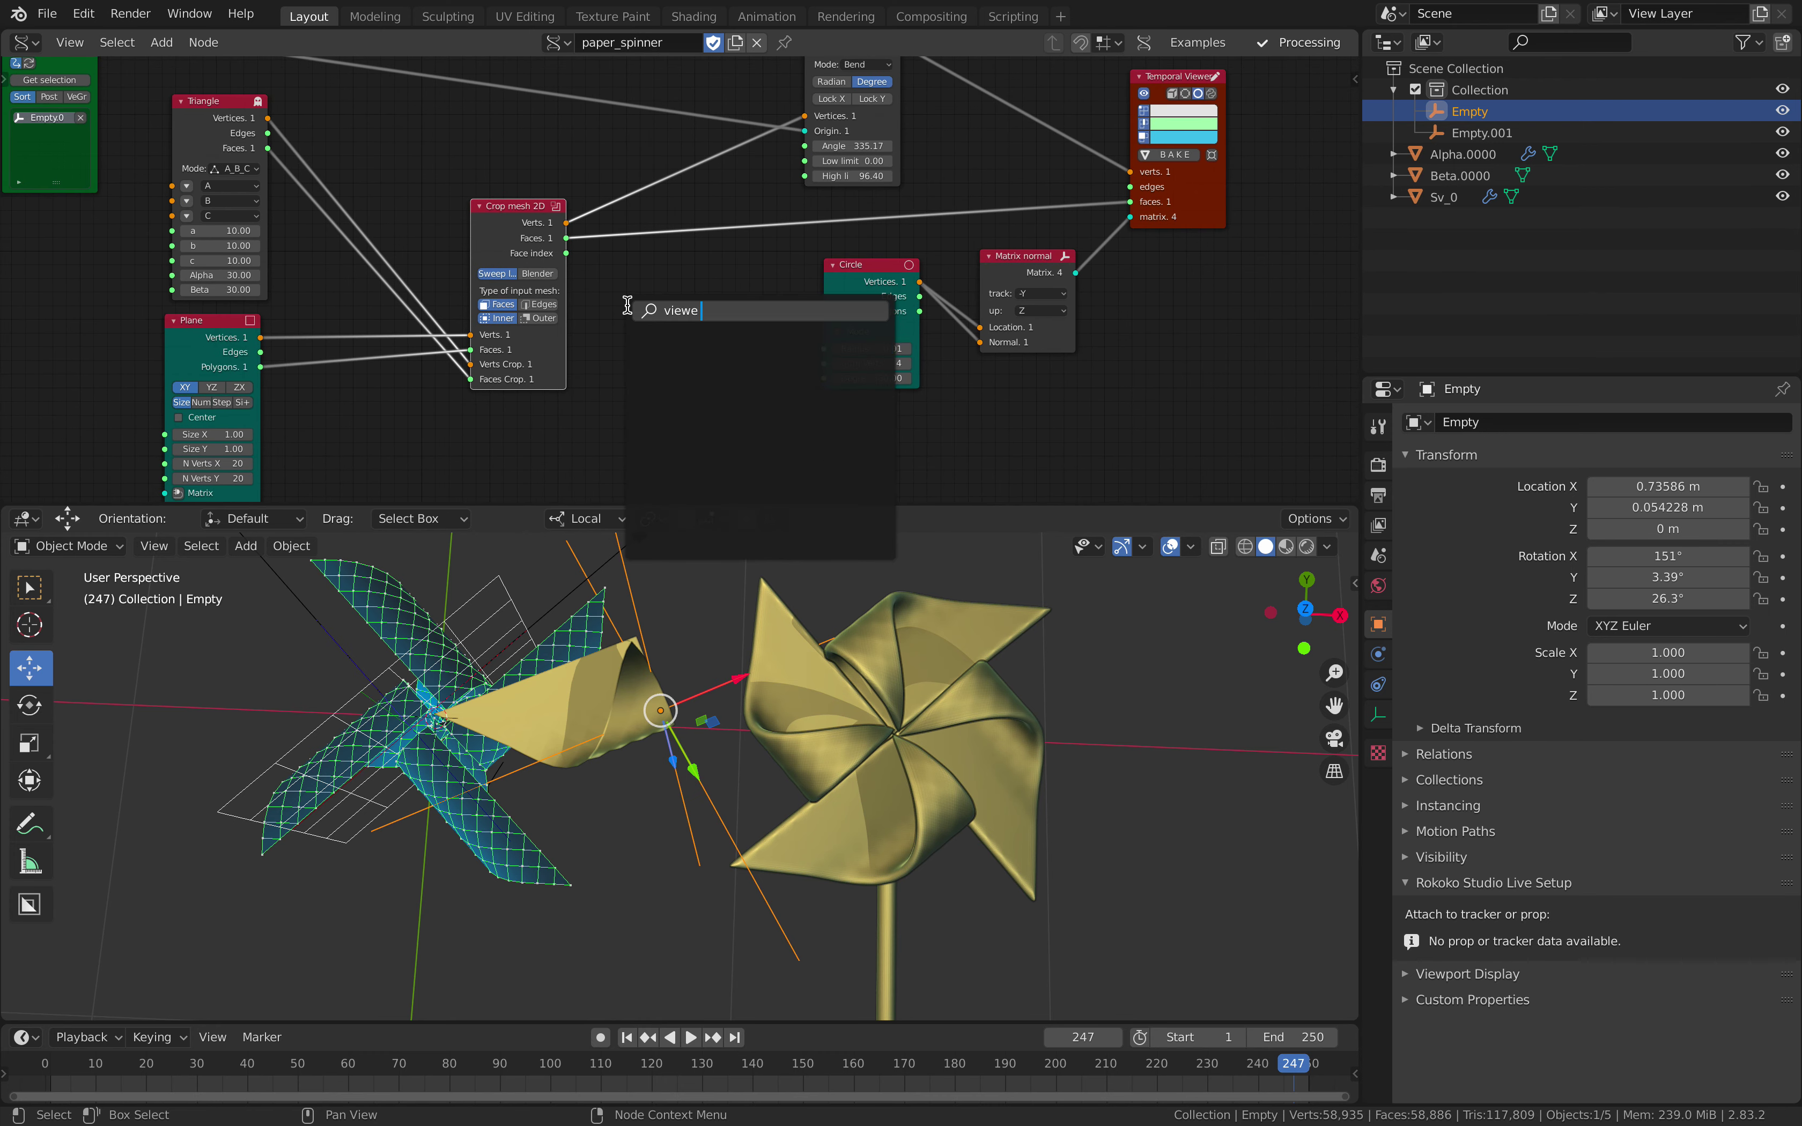
text( drr)
key(Return)
click(618, 309)
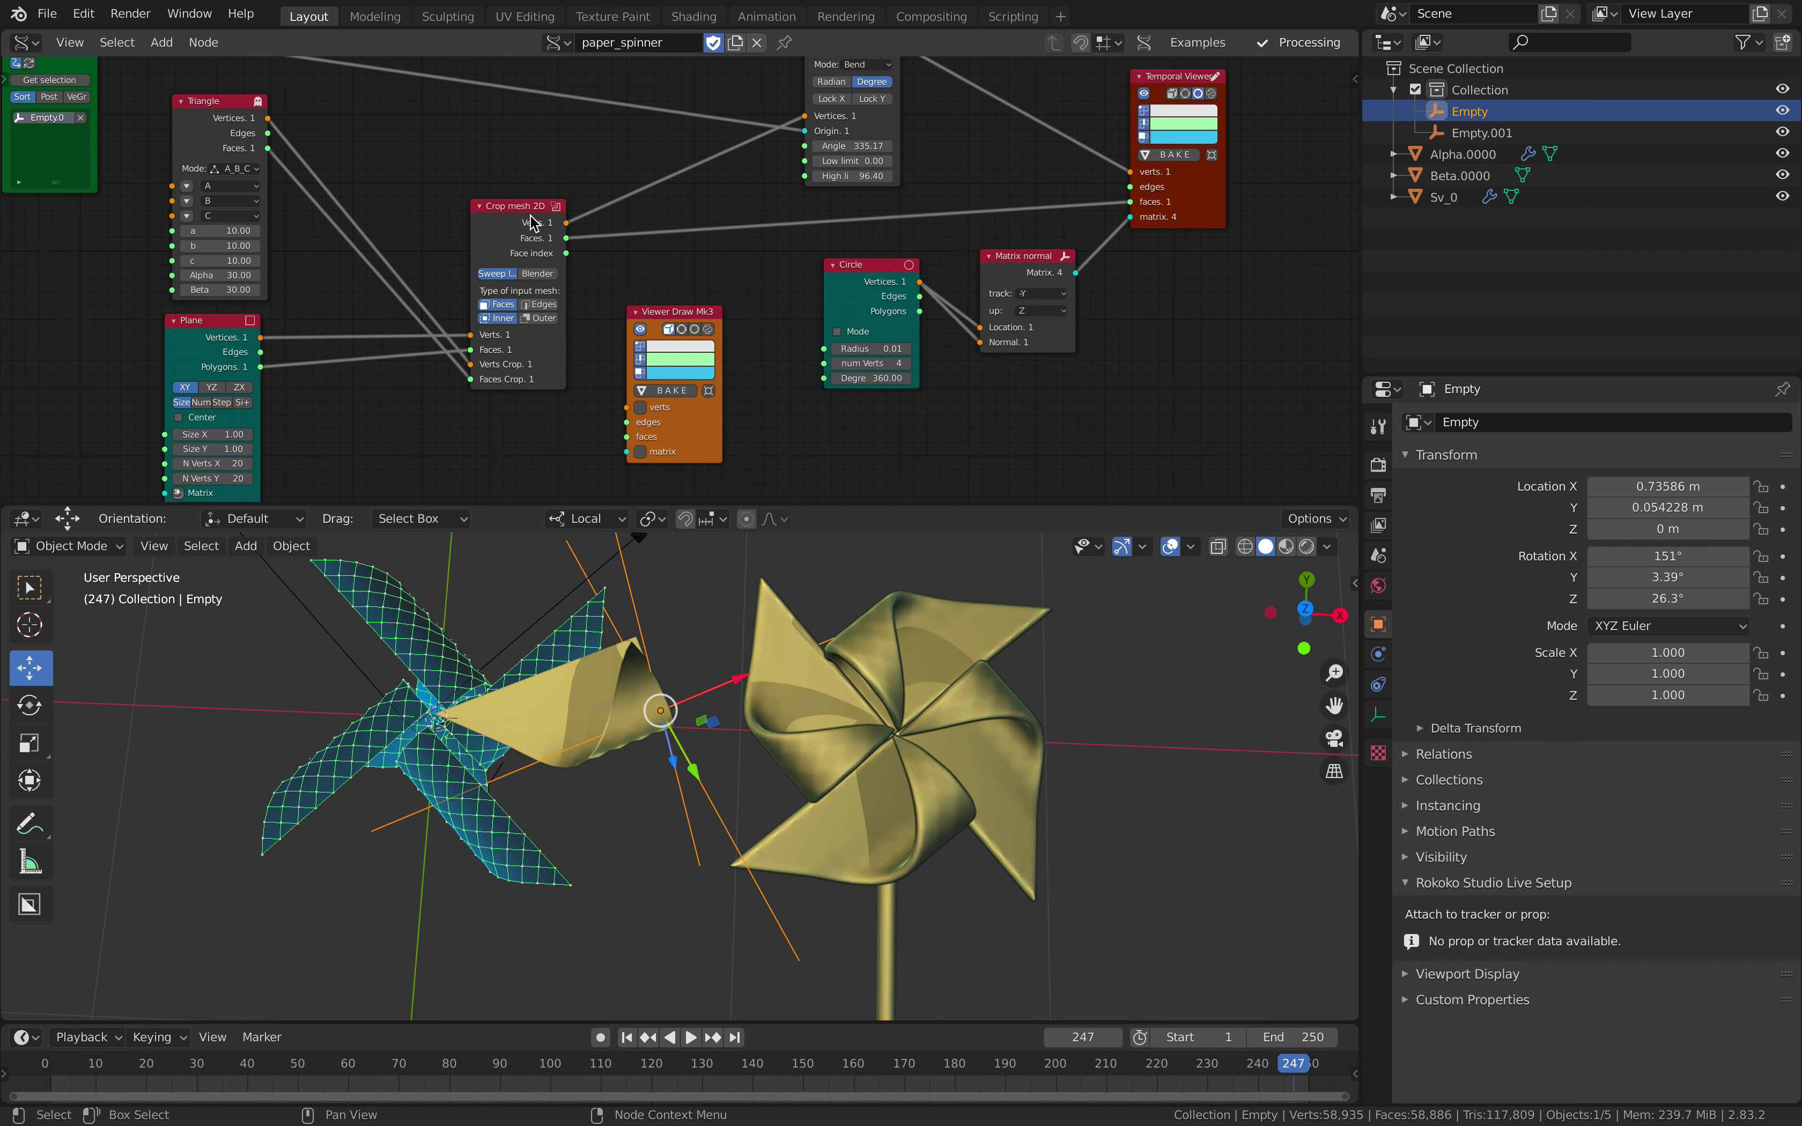
key(f)
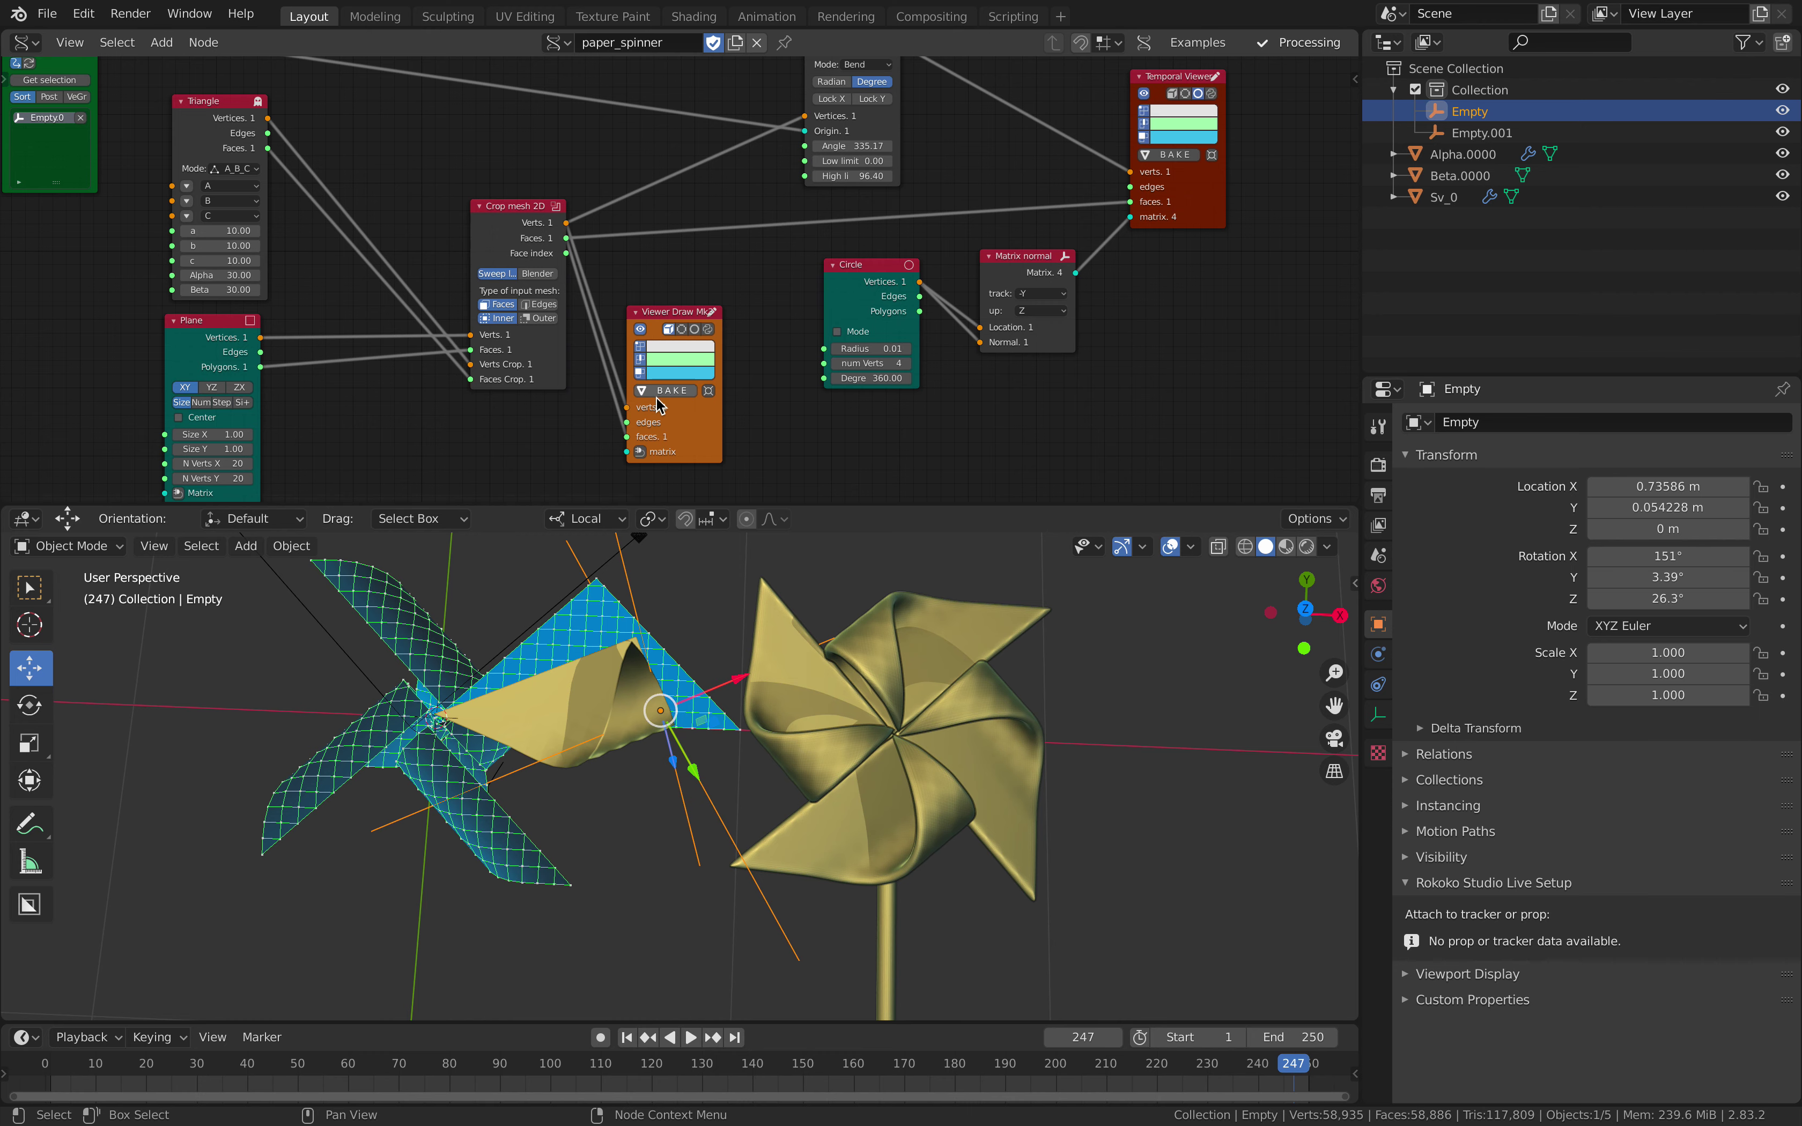
Add a Matrix In node to the viewer's matrix input and set its X location to 2.160
click(639, 450)
drag(482, 407, 511, 464)
middle_drag(489, 480, 496, 388)
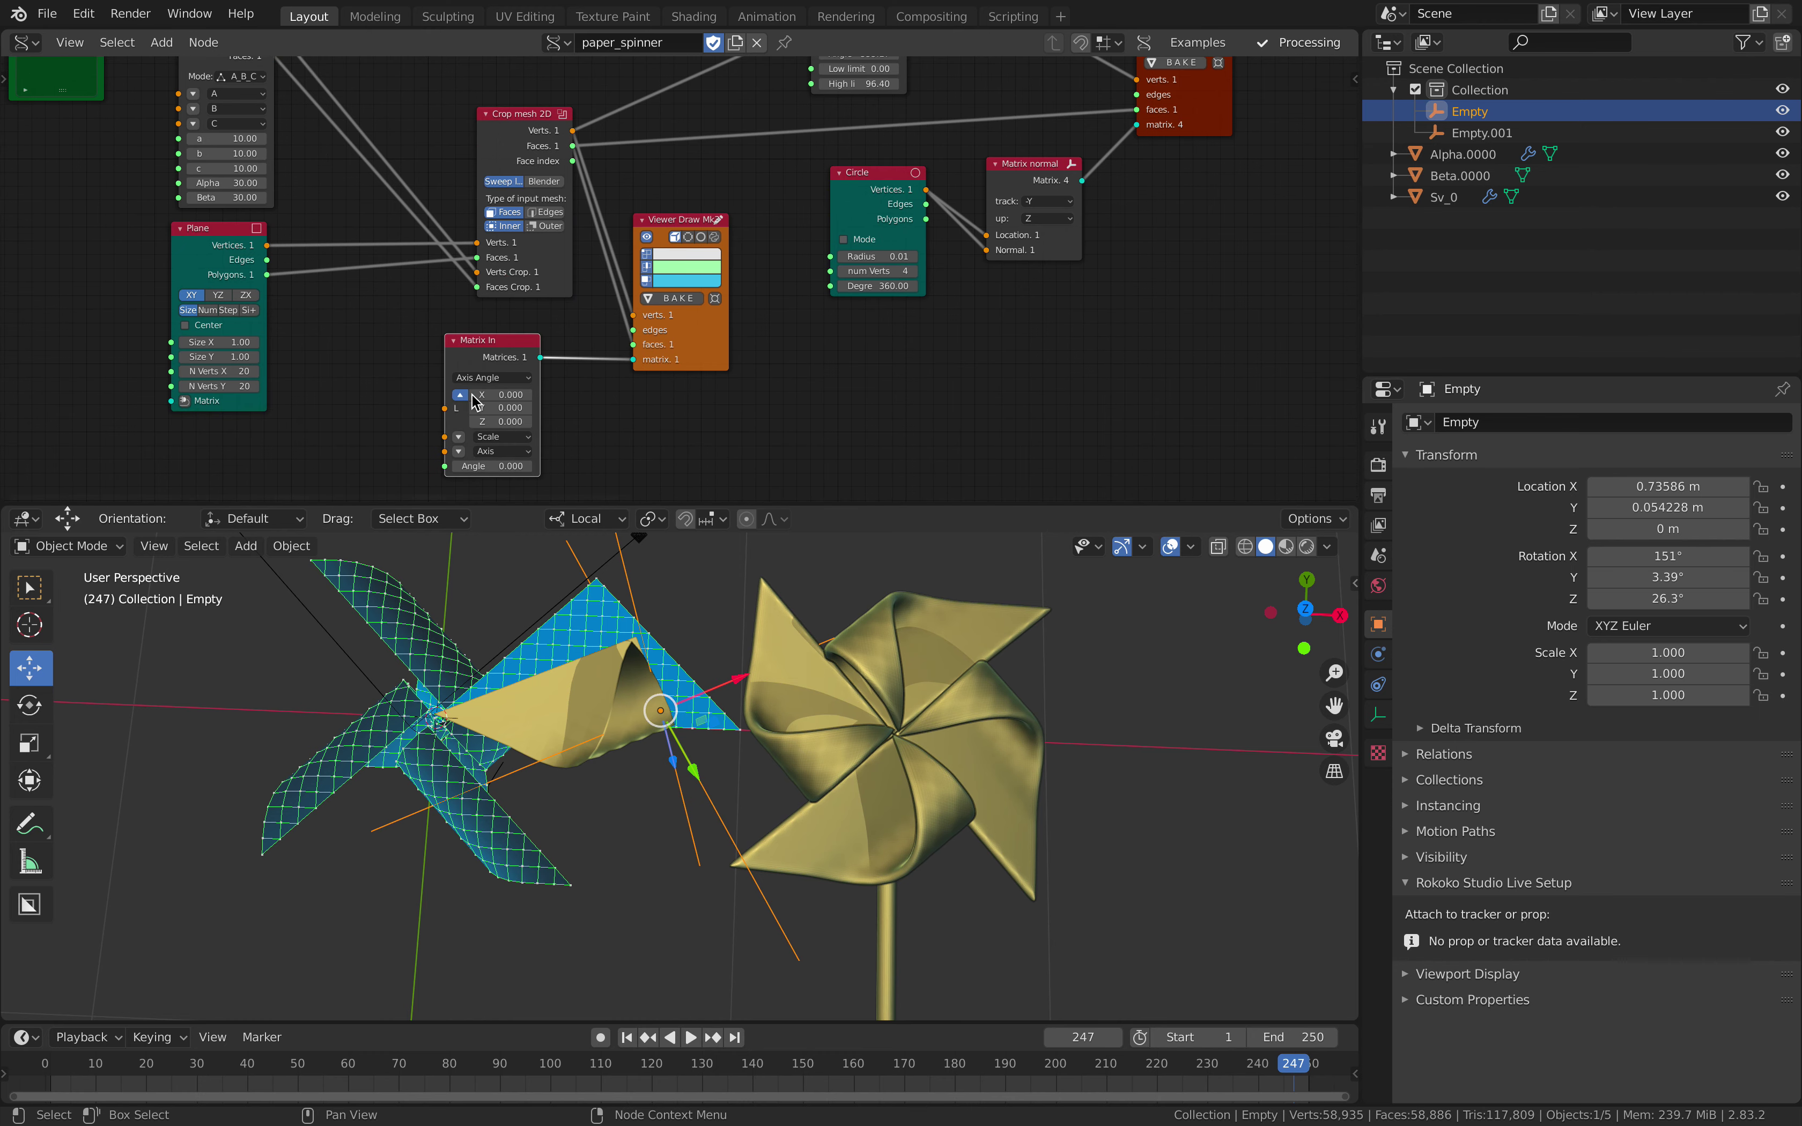
drag(494, 394, 531, 395)
Compare the flat cropped triangle preview with the folded blades of the Alpha.0000 pinwheel
scroll(1039, 697, down, 2)
shift+middle_drag(1039, 697, 877, 712)
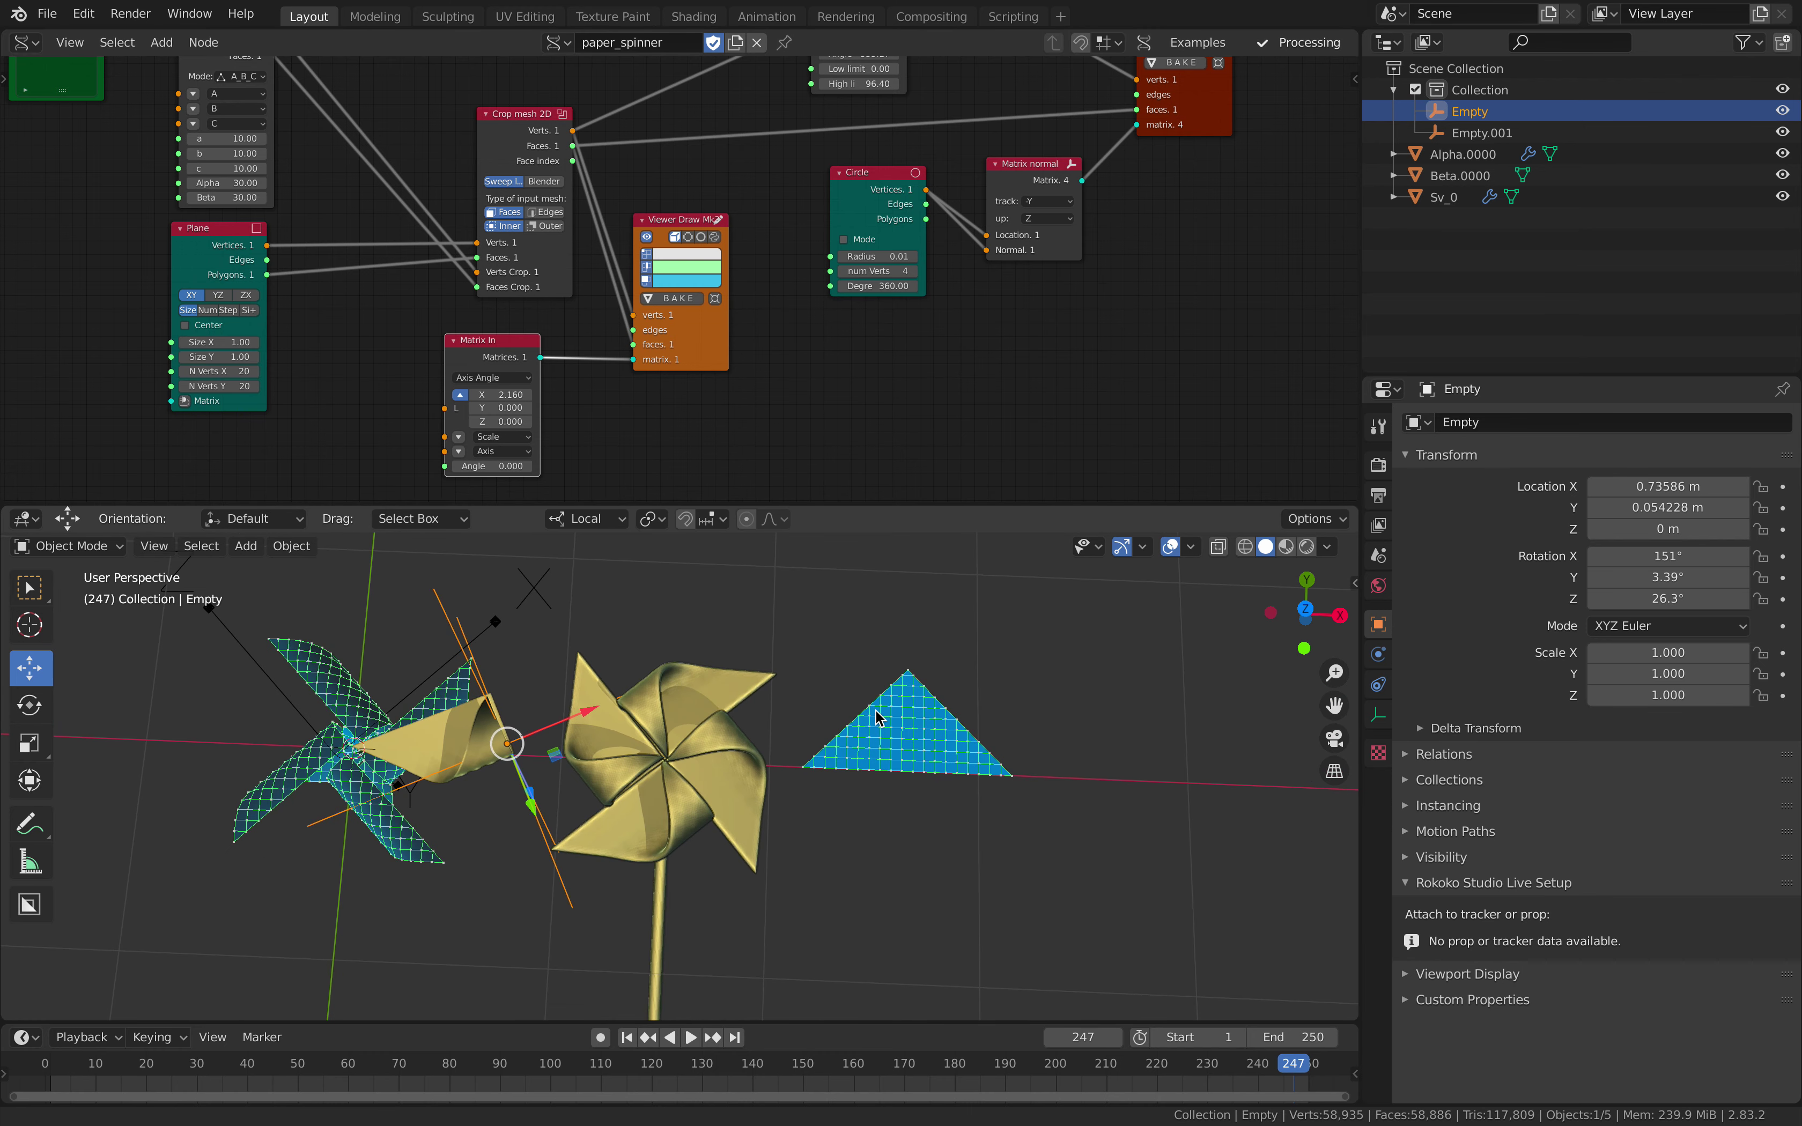
scroll(878, 719, up, 3)
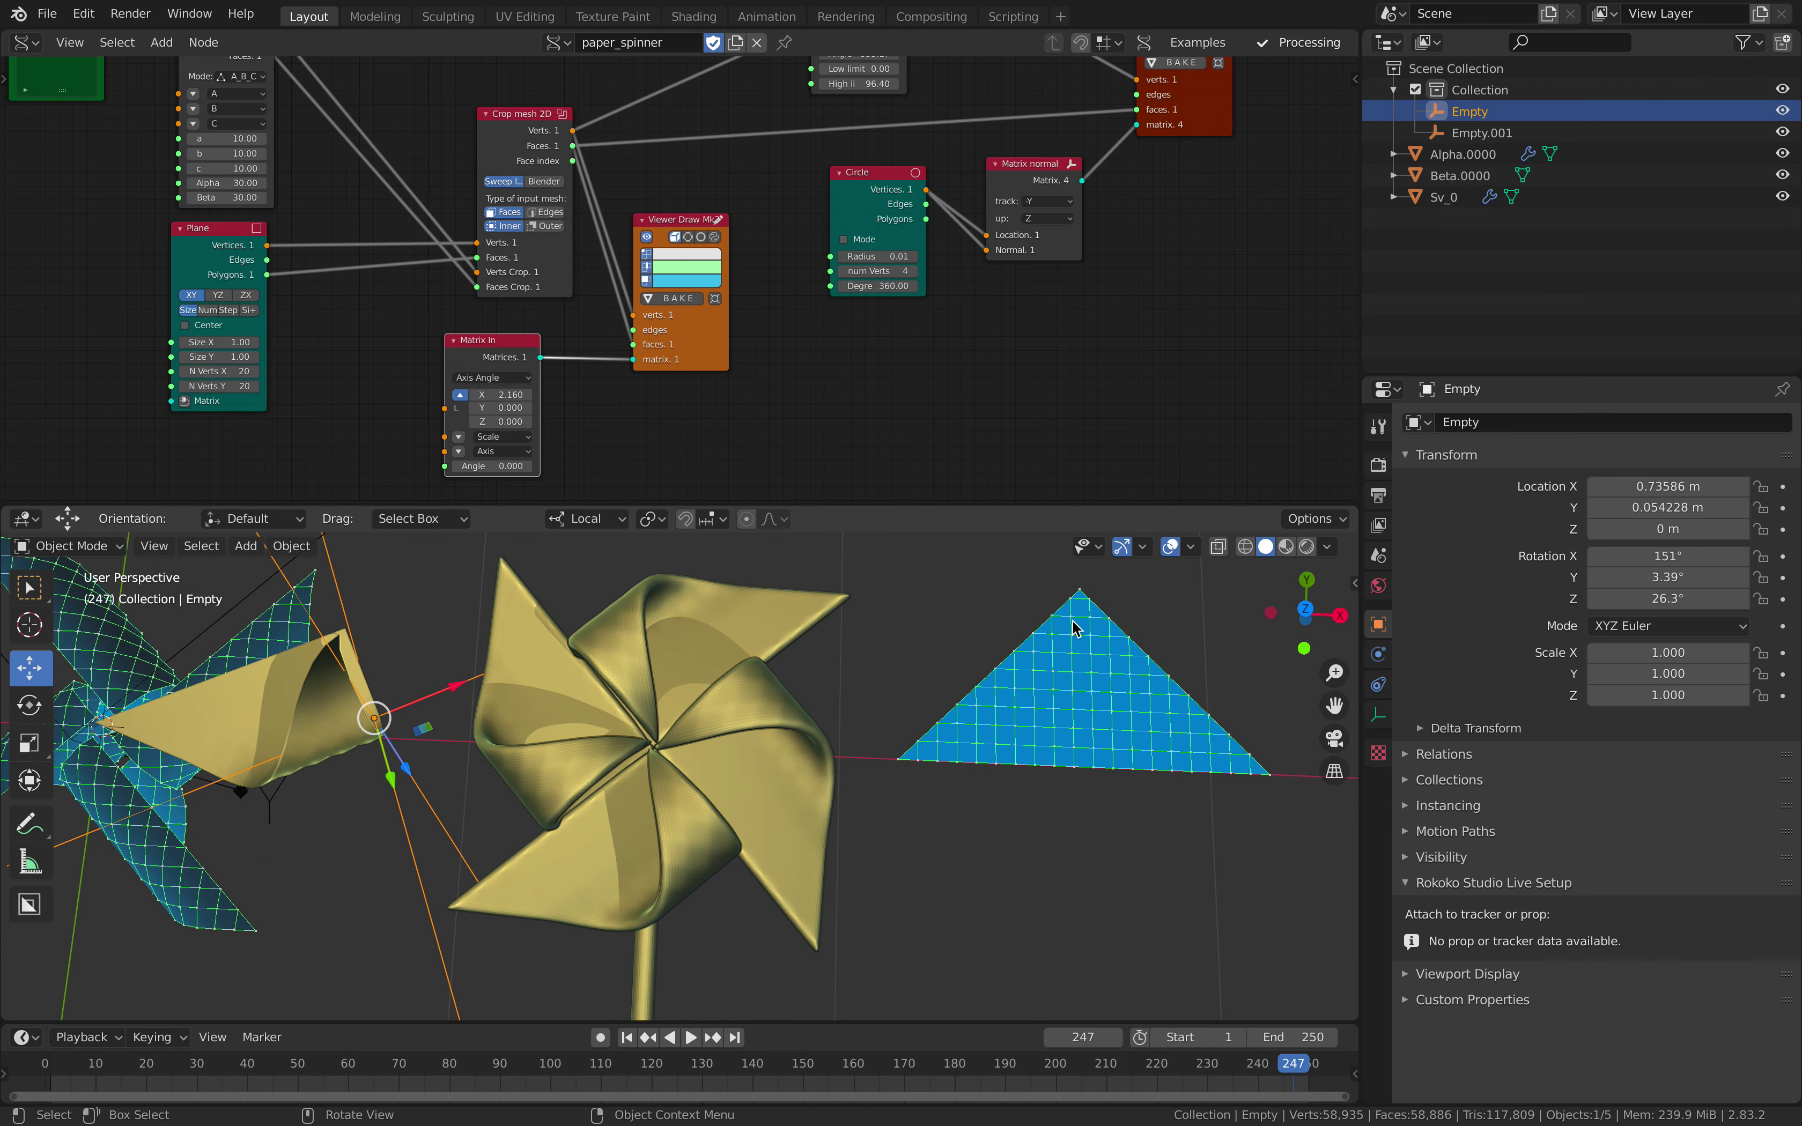
middle_drag(760, 724, 971, 764)
scroll(654, 705, up, 2)
click(675, 615)
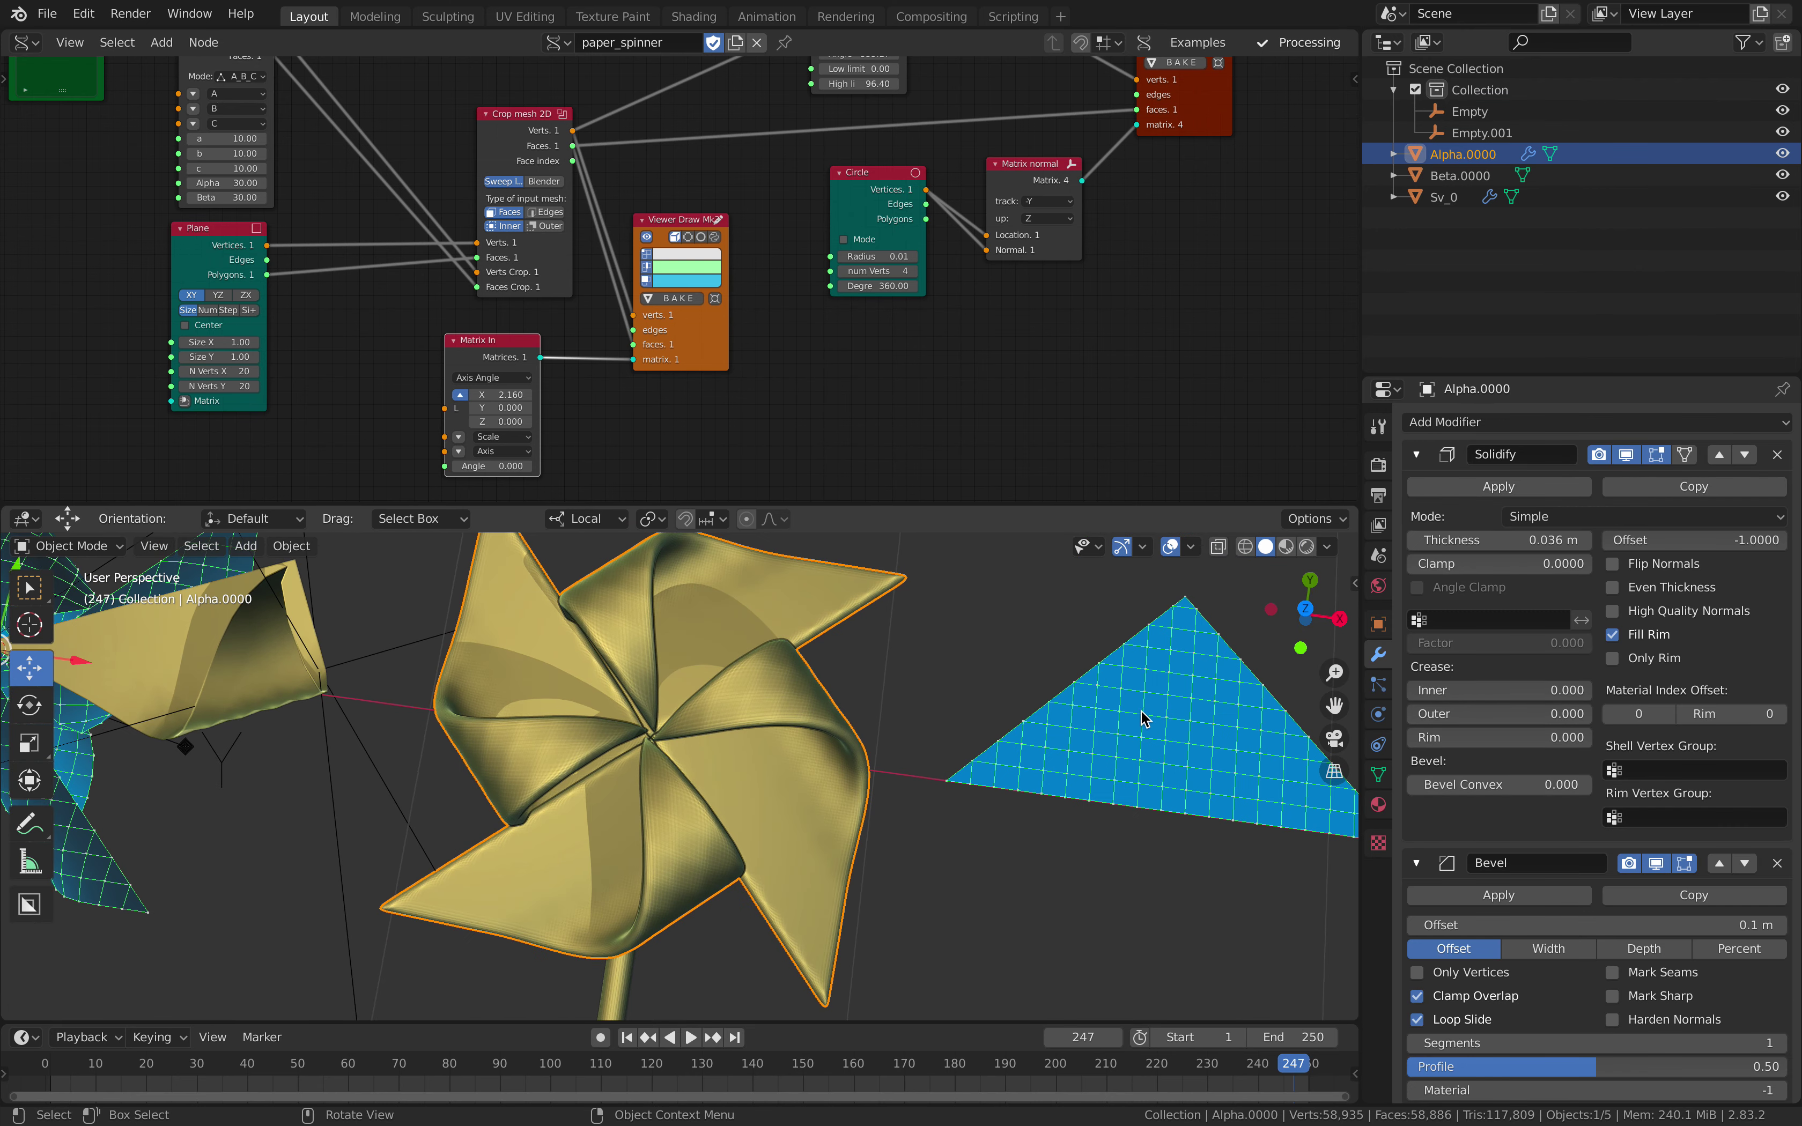
middle_drag(1140, 710, 1033, 708)
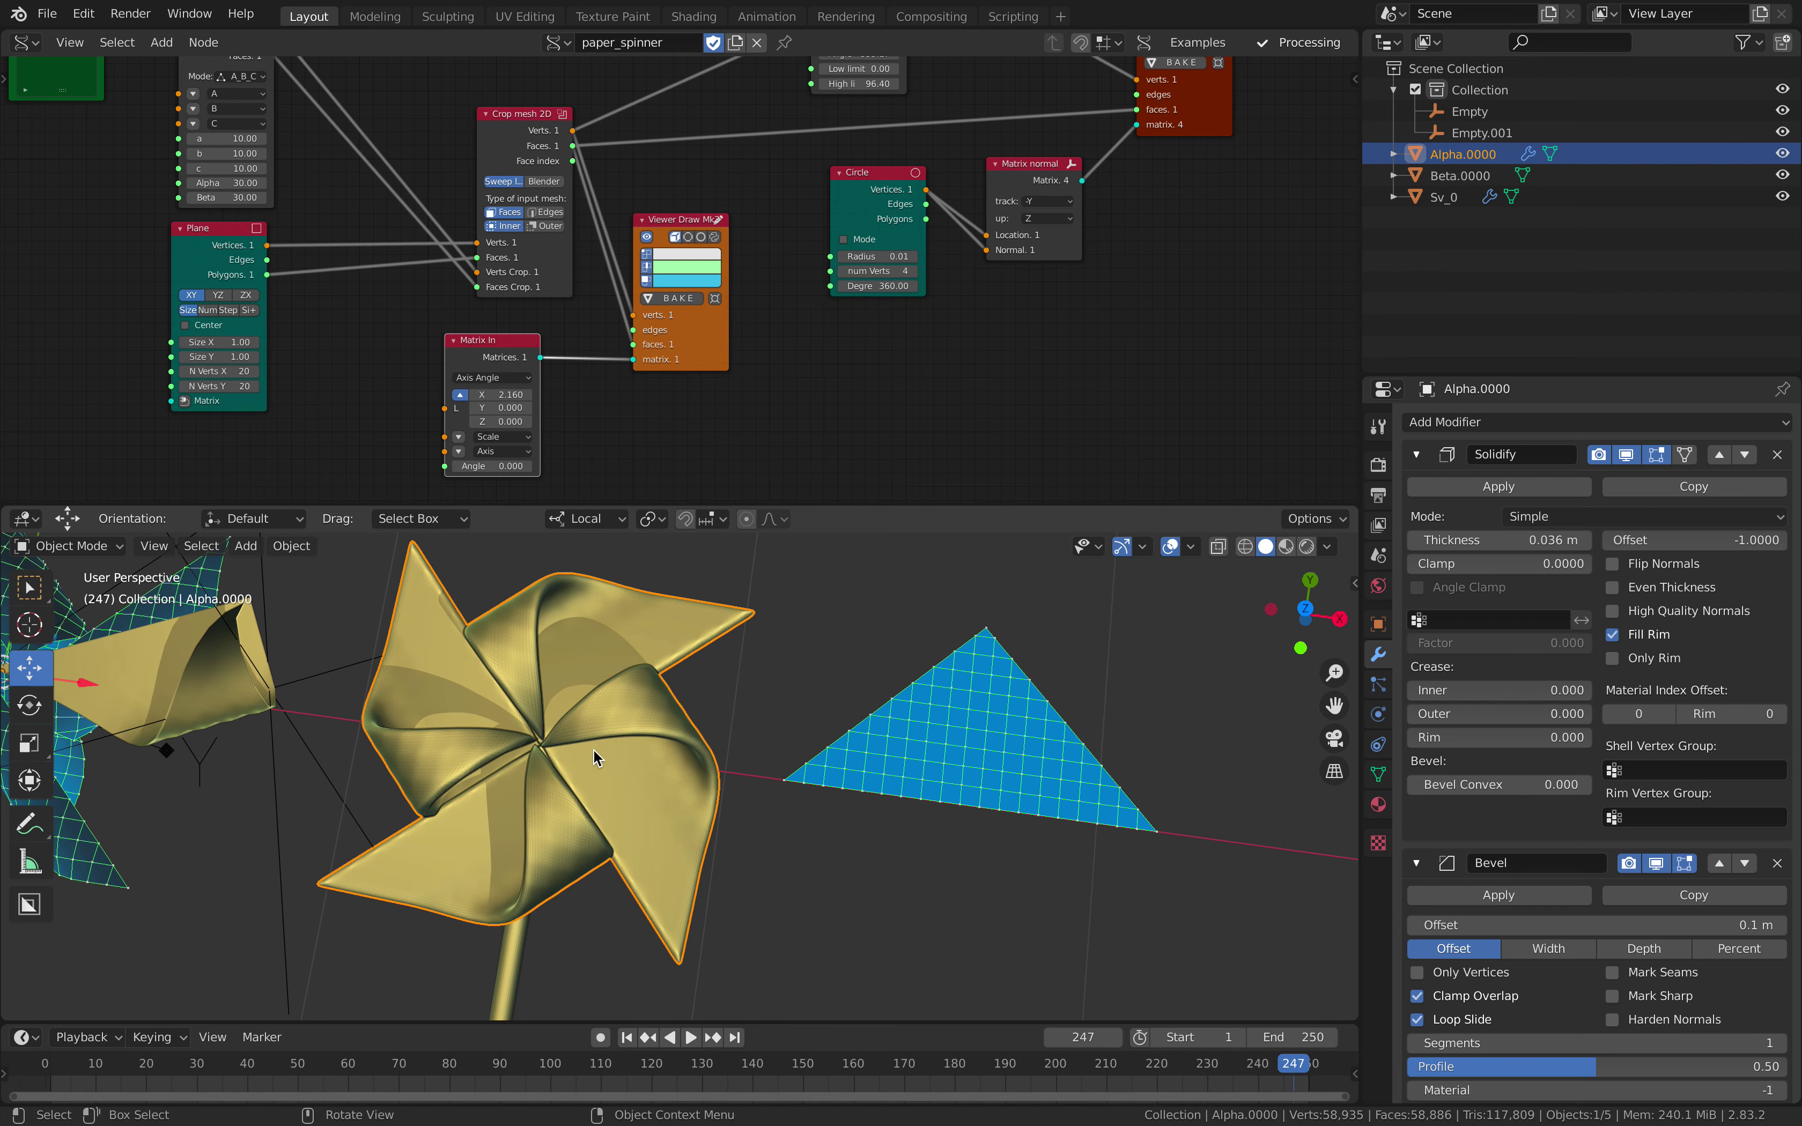
middle_drag(592, 749, 495, 659)
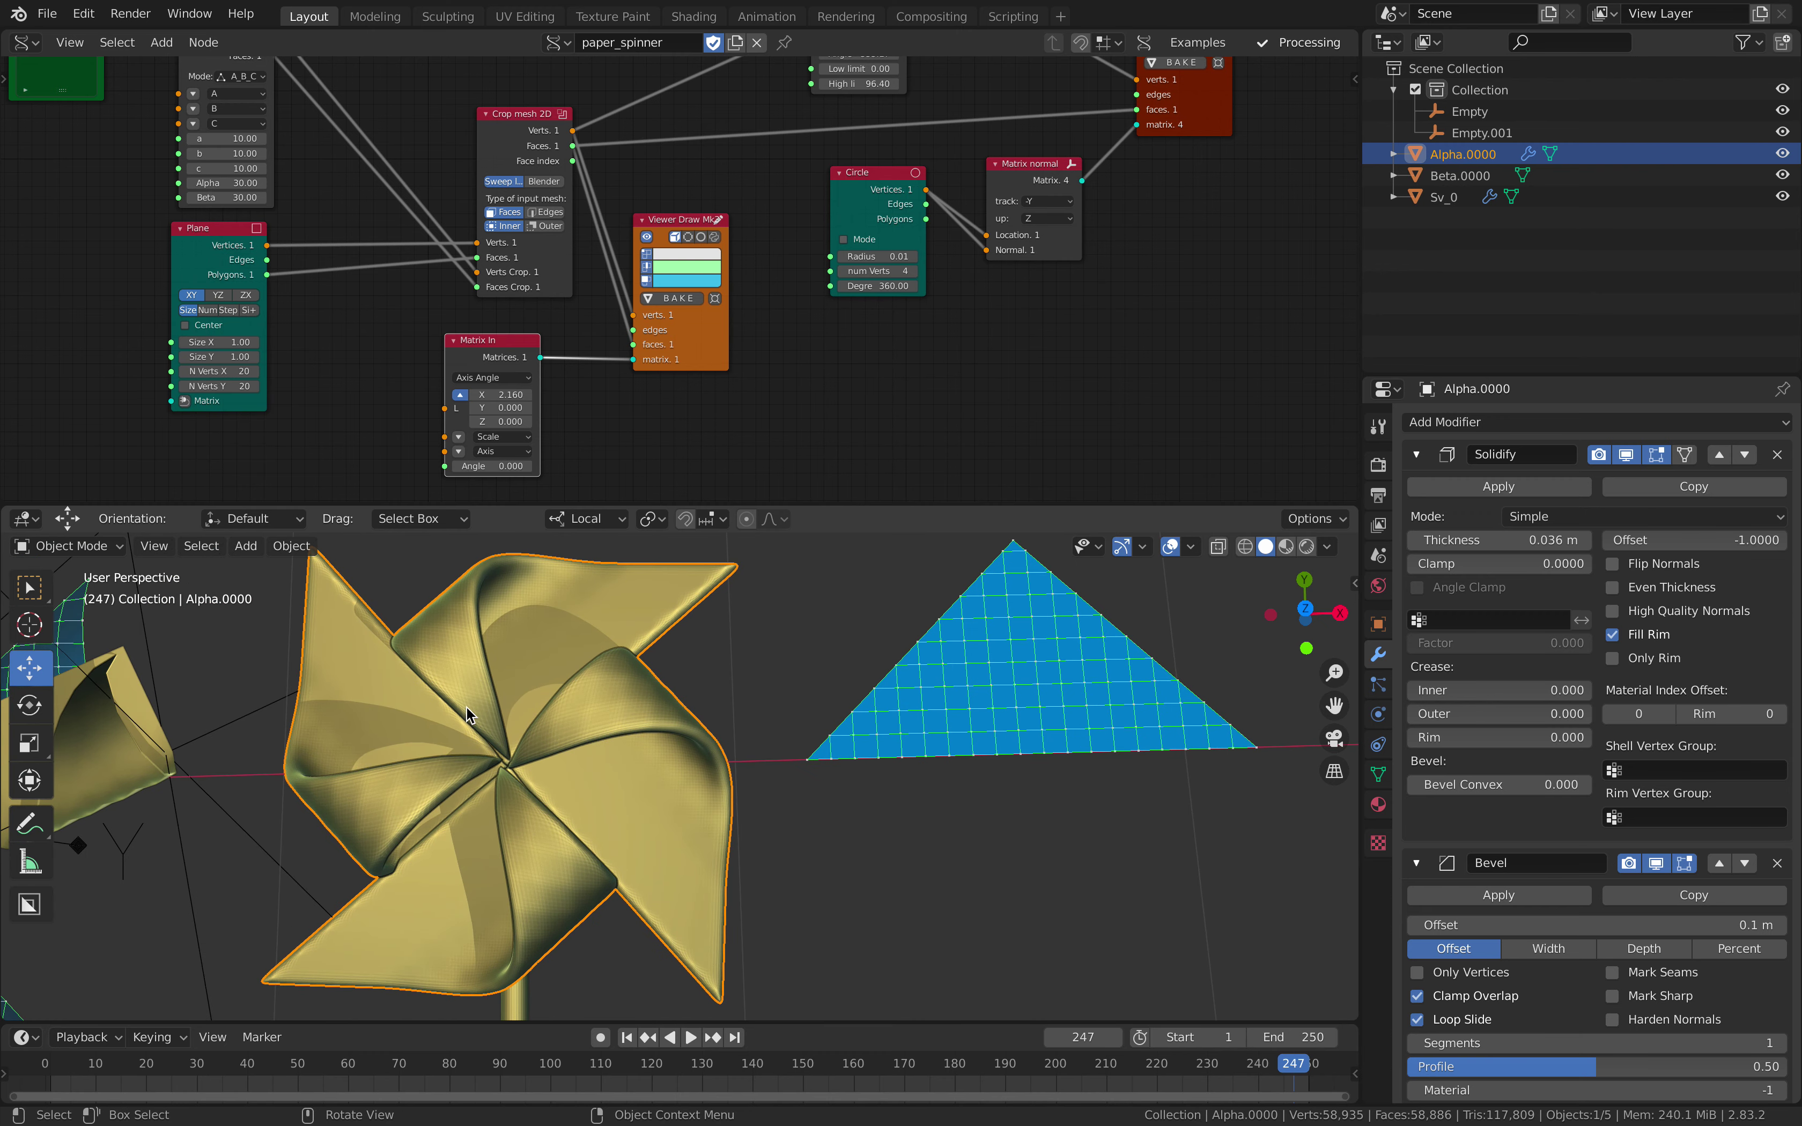
Delete the Matrix In node and the Viewer Draw Mk3 node attached to Crop mesh 2D
scroll(504, 362, down, 1)
middle_drag(505, 362, 579, 376)
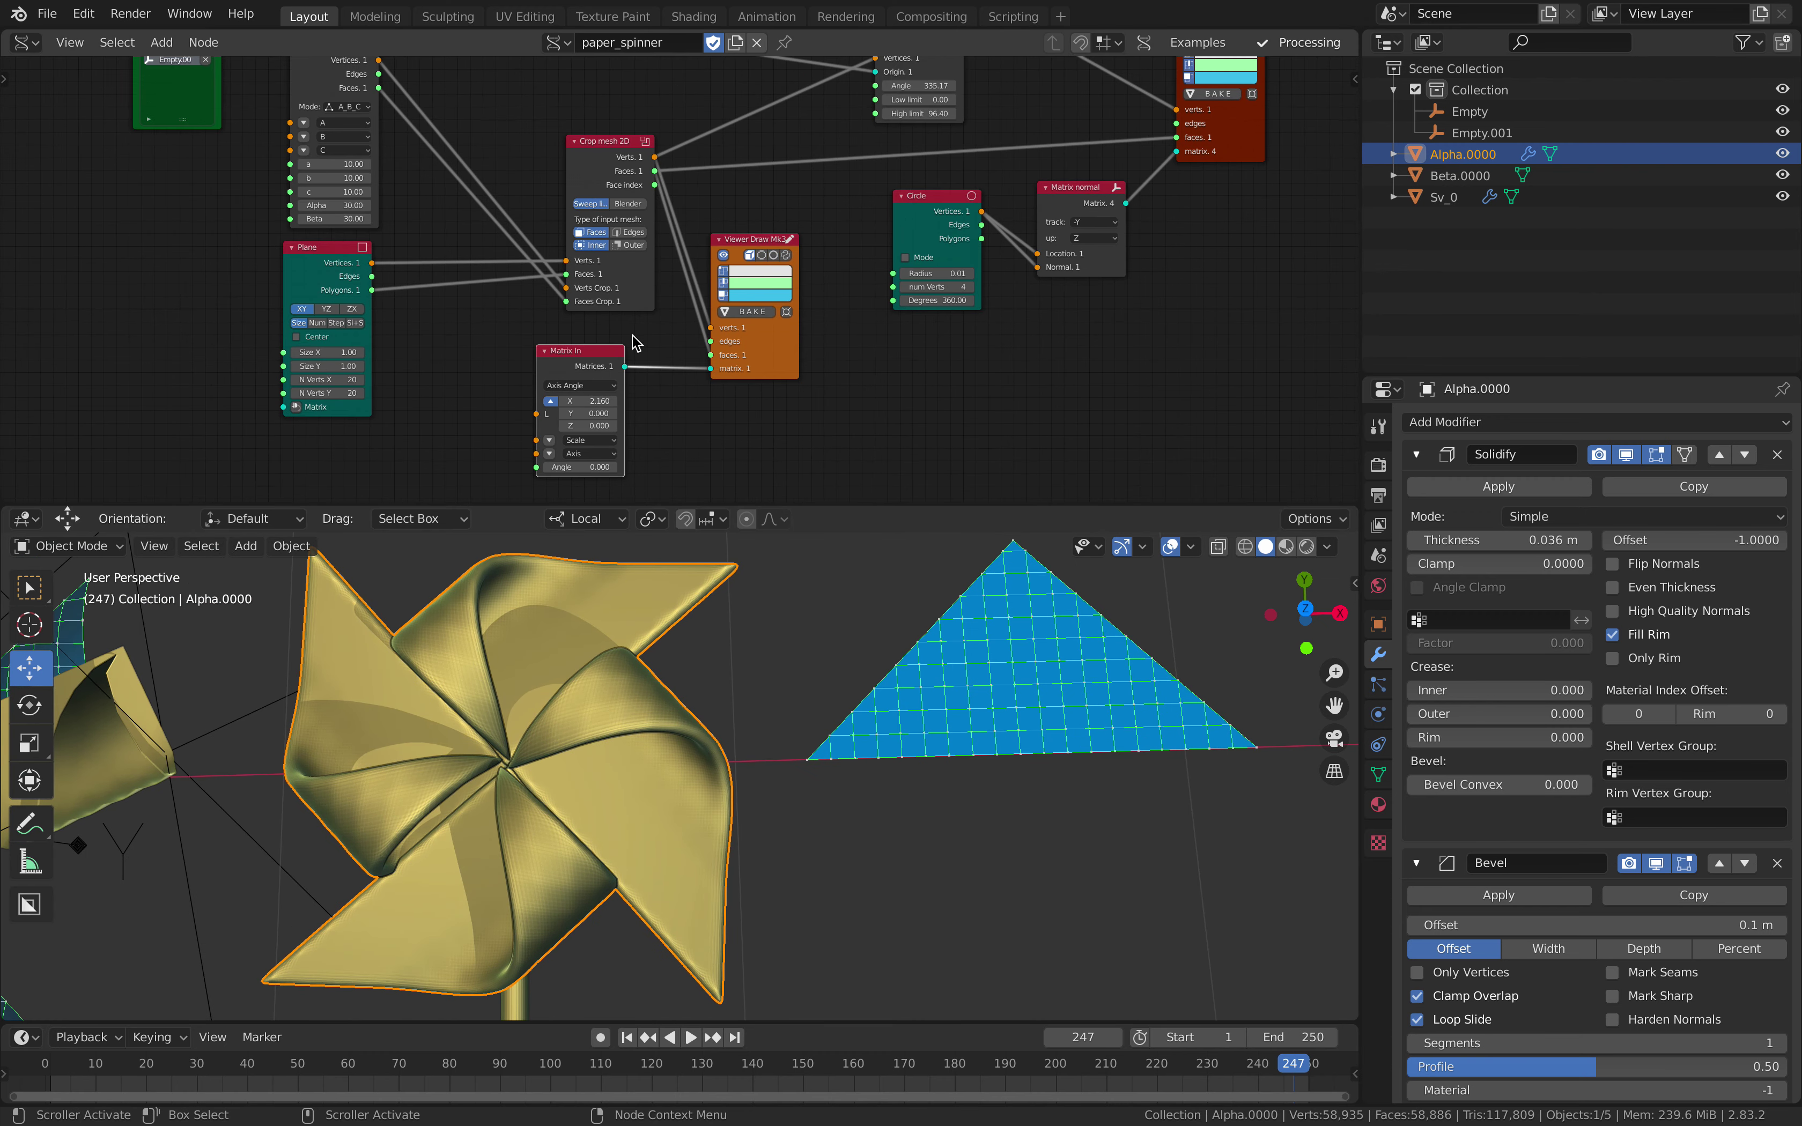
key(x)
click(784, 239)
key(x)
Move the Crop mesh 2D and Simple deformation nodes closer to their input nodes
middle_drag(740, 275, 698, 408)
drag(558, 280, 502, 292)
middle_drag(583, 270, 486, 347)
drag(755, 204, 616, 207)
middle_drag(615, 207, 767, 143)
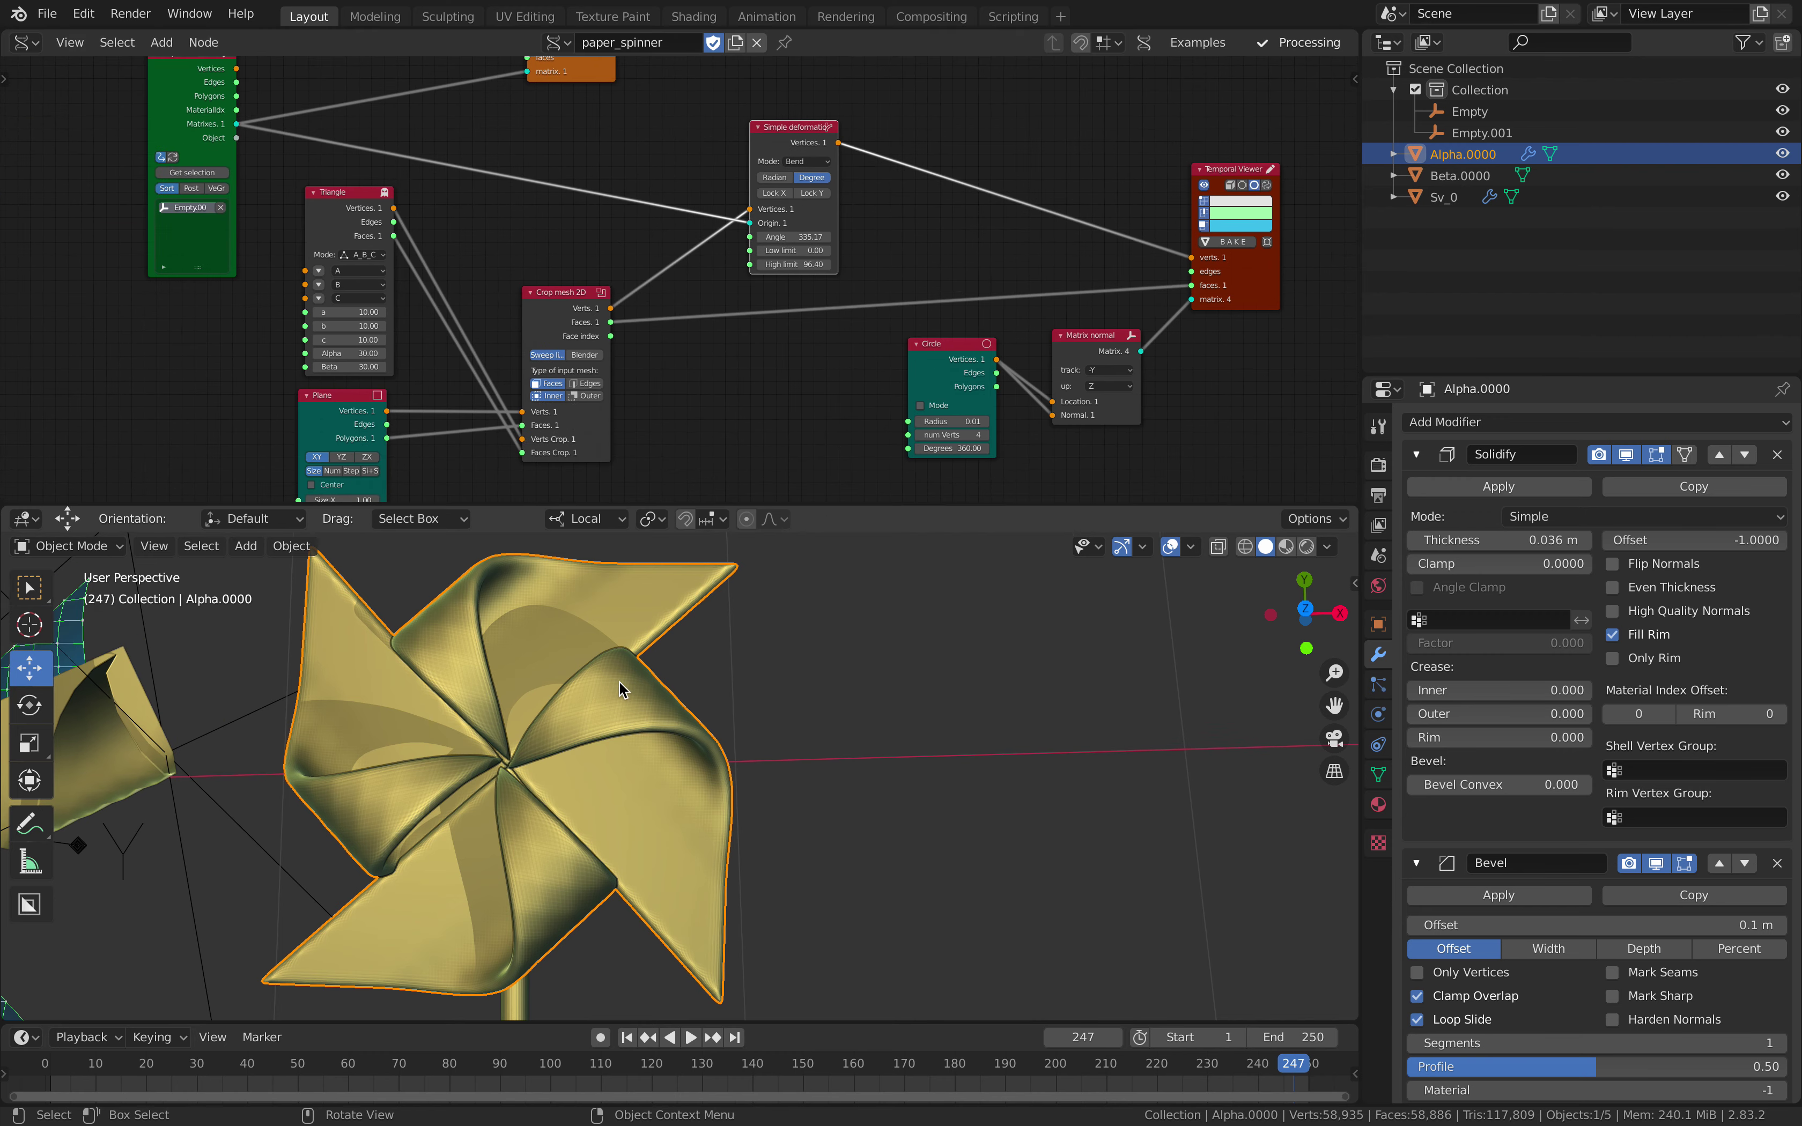
Select the single bent blade Sv_0 and review its shape together with its SimpleDeform Bend settings
scroll(622, 697, down, 1)
shift+middle_drag(624, 700, 883, 694)
middle_drag(692, 674, 671, 658)
shift+middle_drag(600, 663, 809, 695)
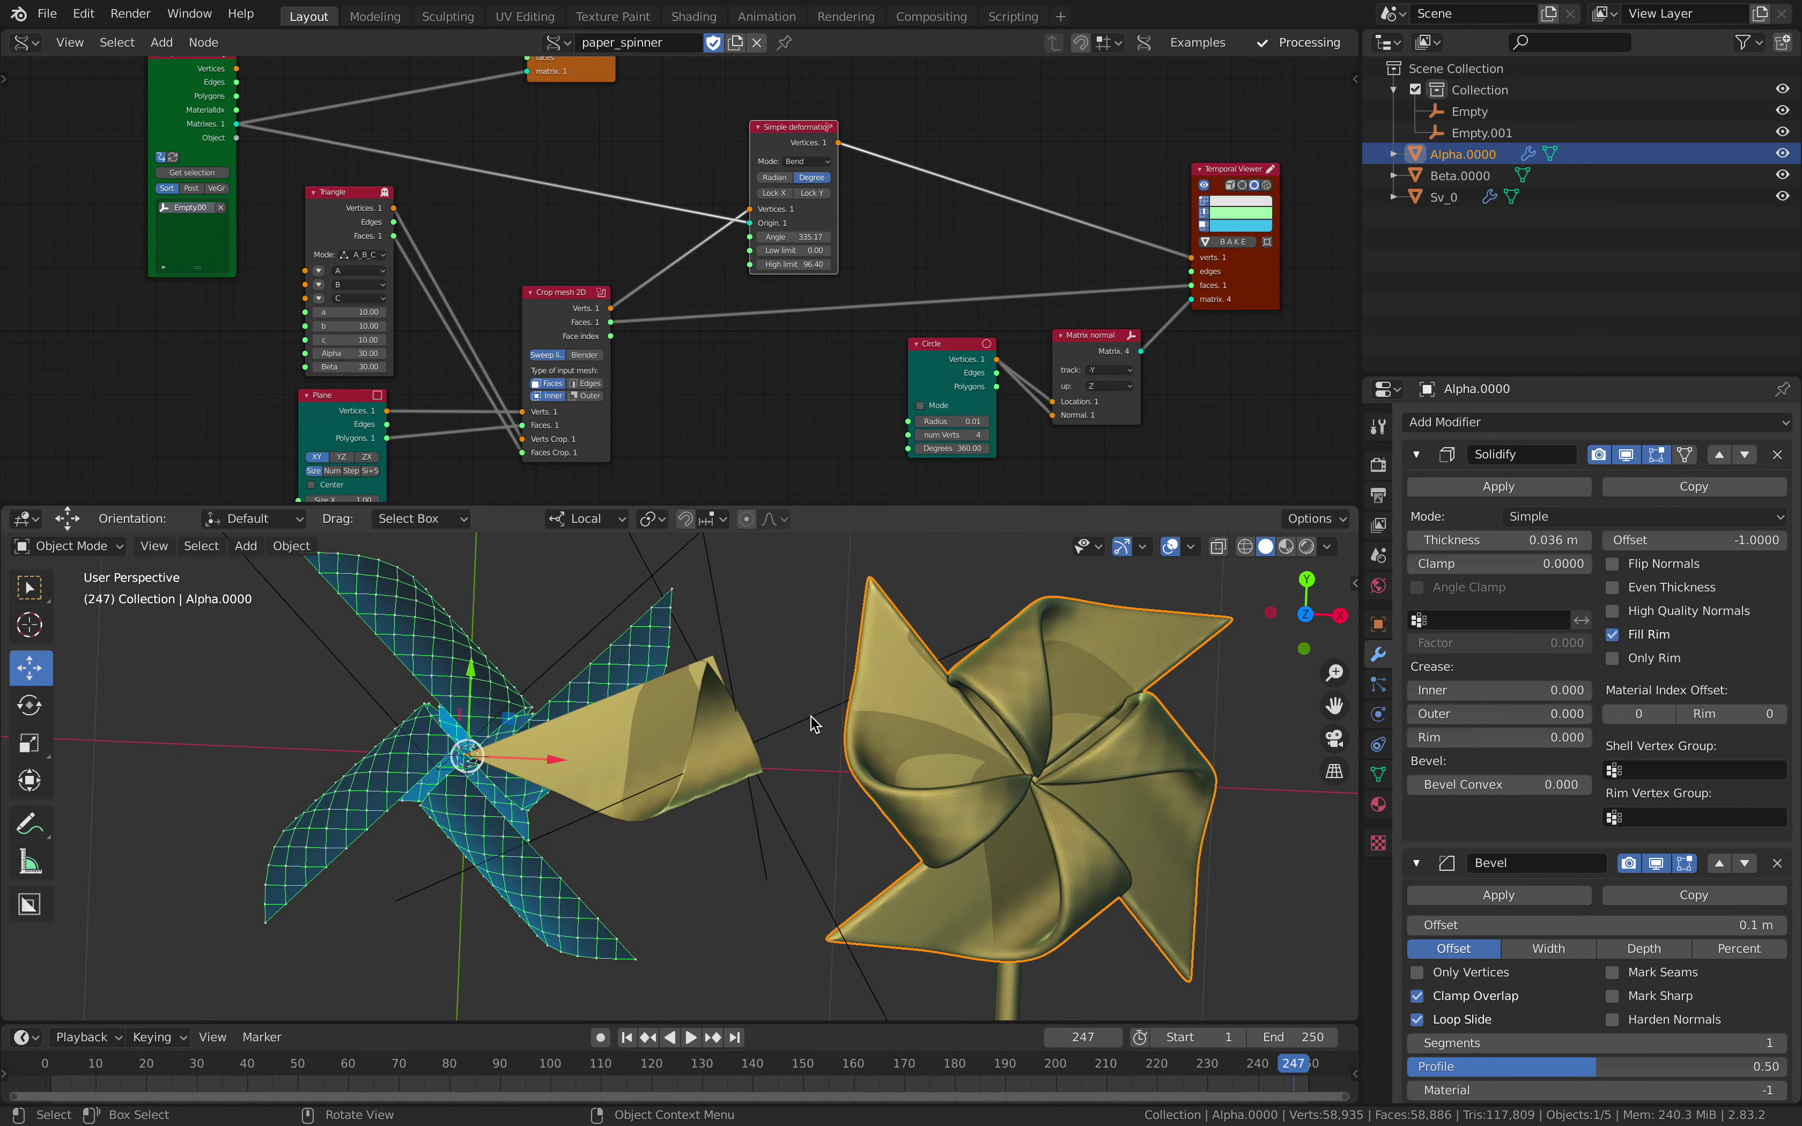
click(662, 696)
middle_drag(662, 696, 623, 791)
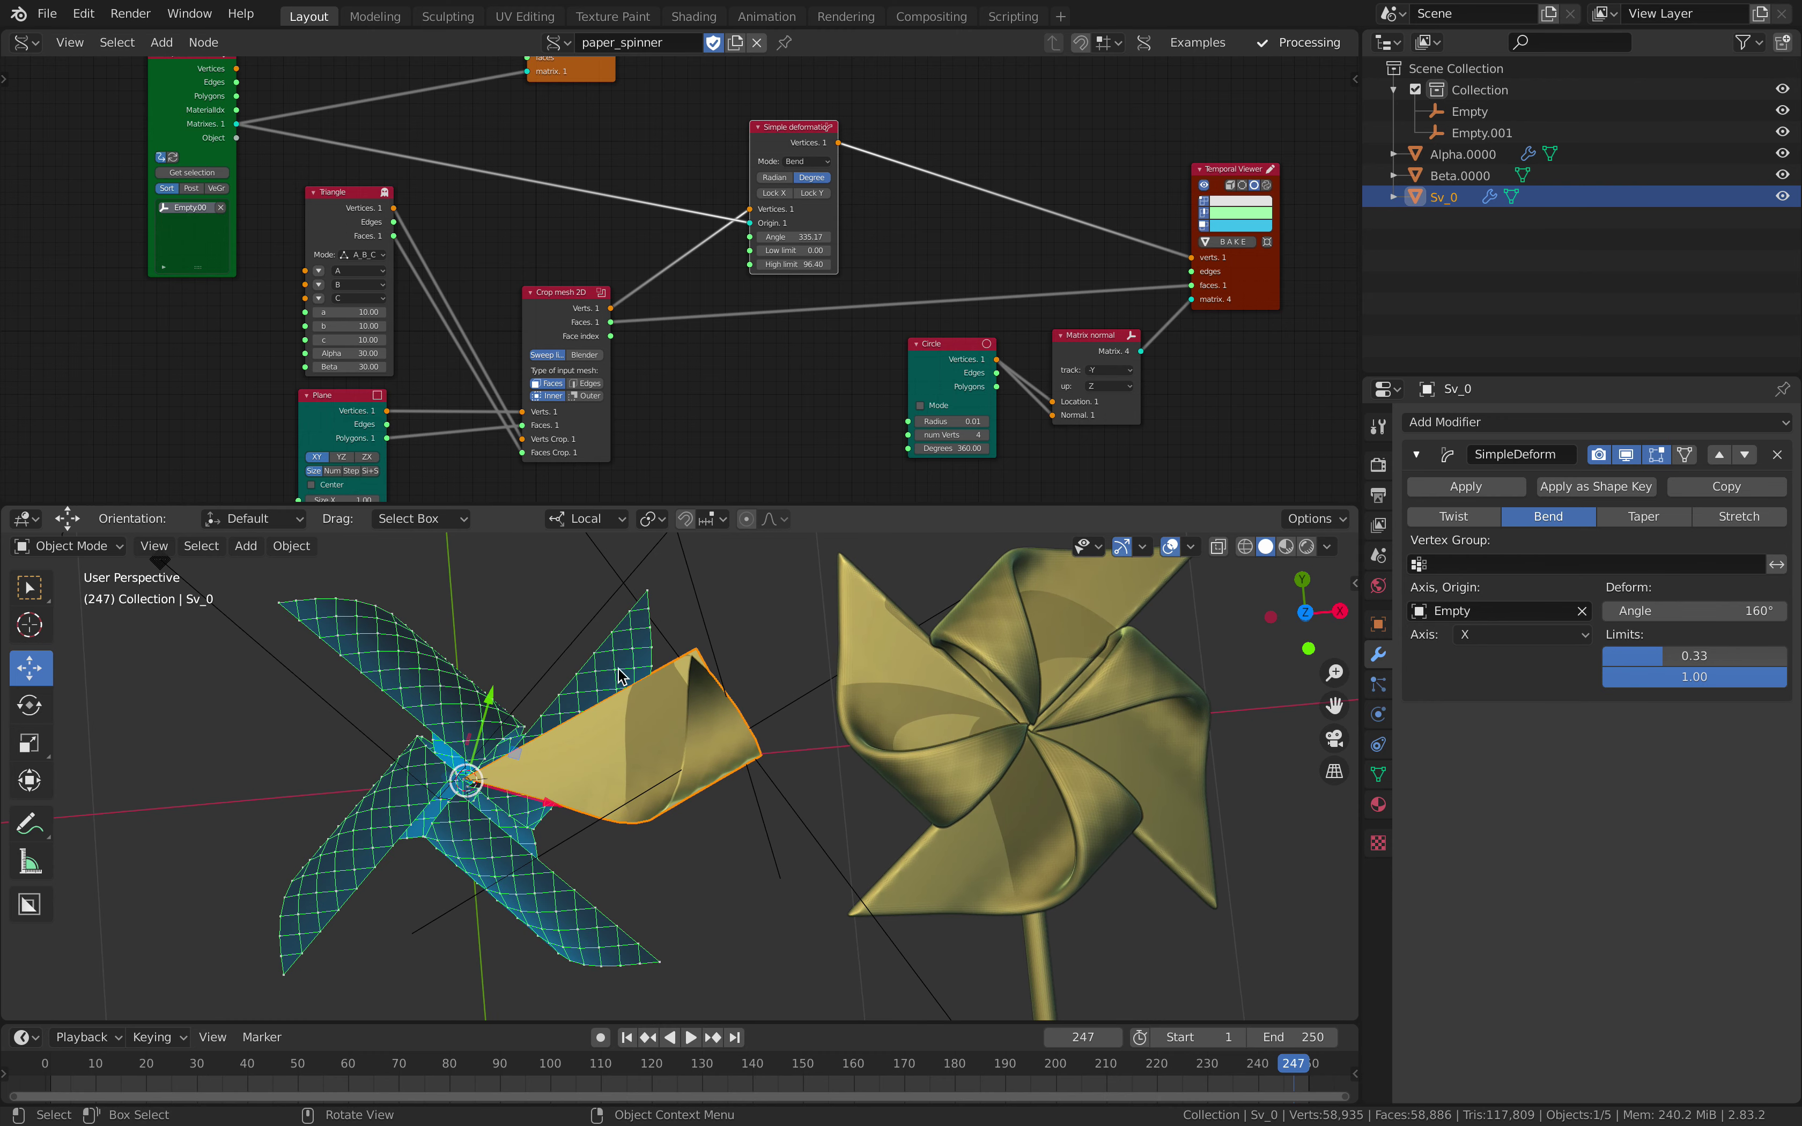
Move the blade's Empty to about X 0.820, Y 0.090, Z 0.002 m and rotate it to about 152°, 3.96°, 13.6°
click(716, 649)
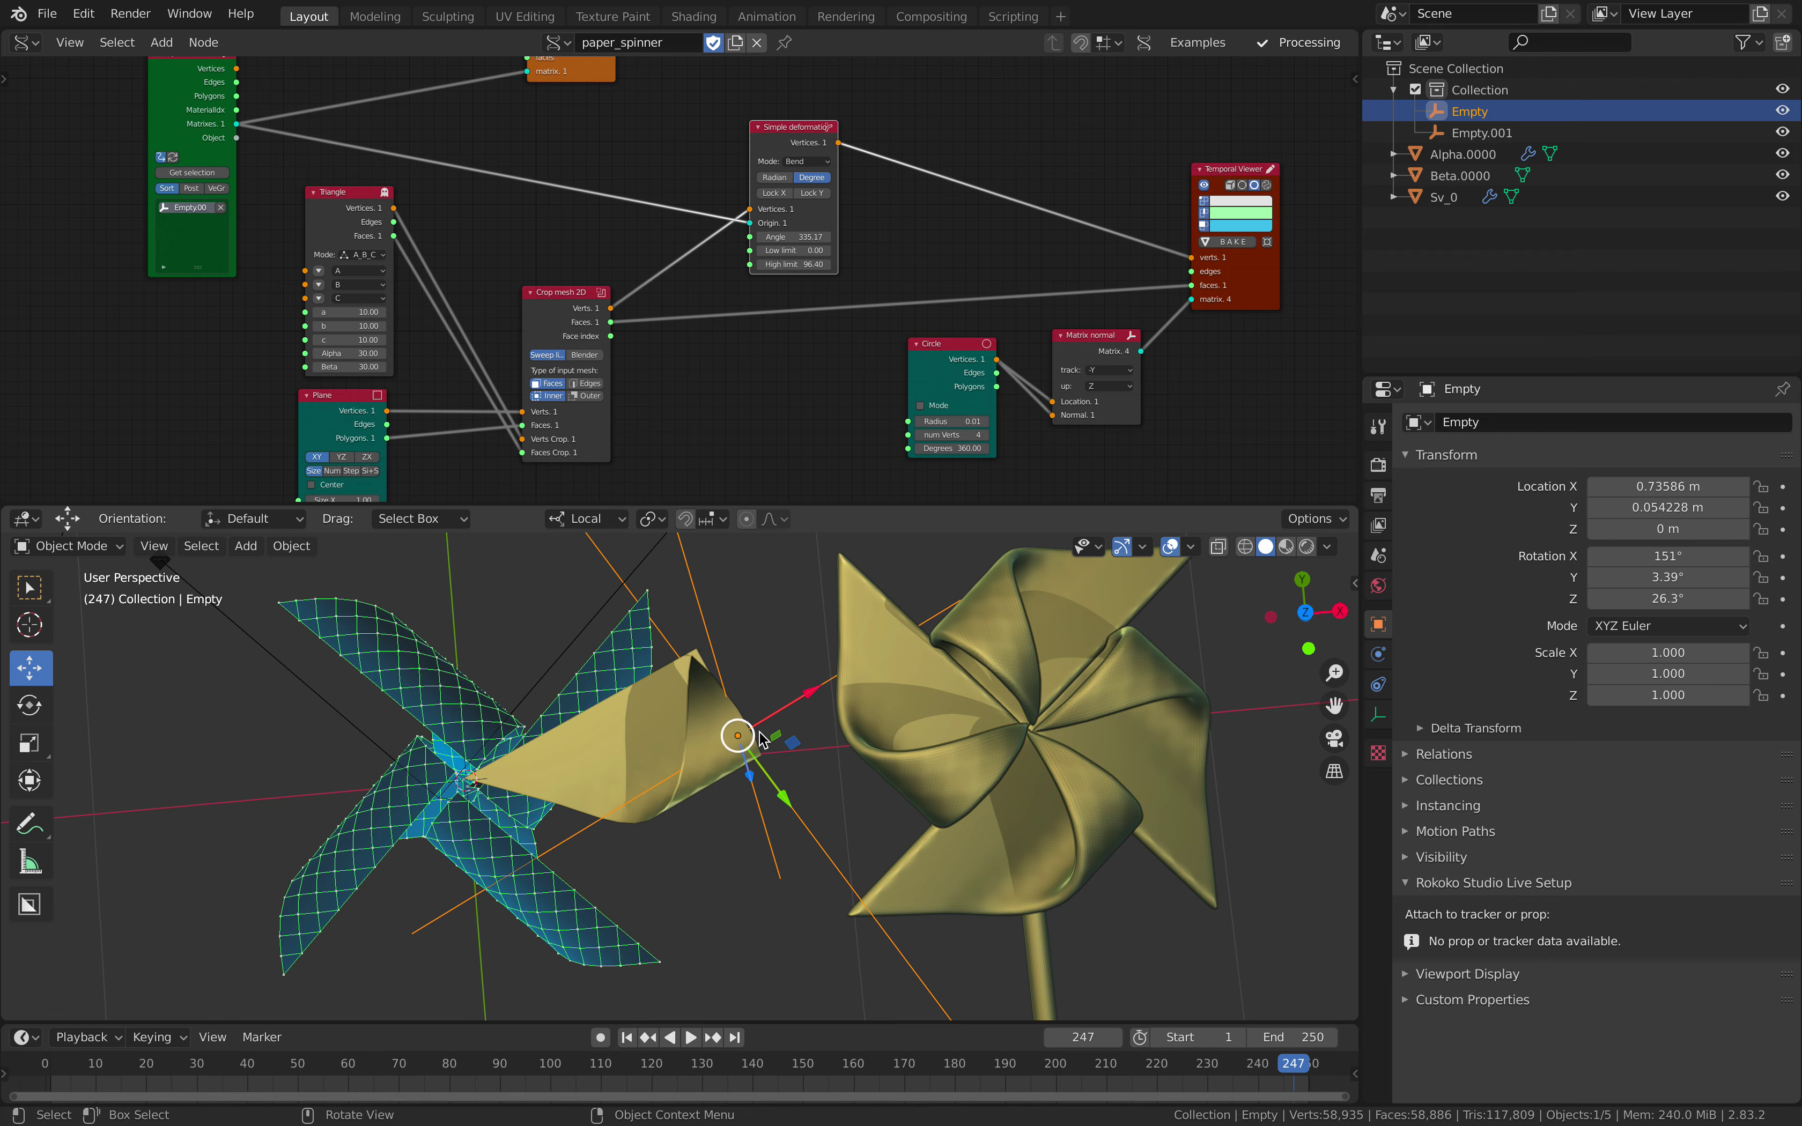
key(space)
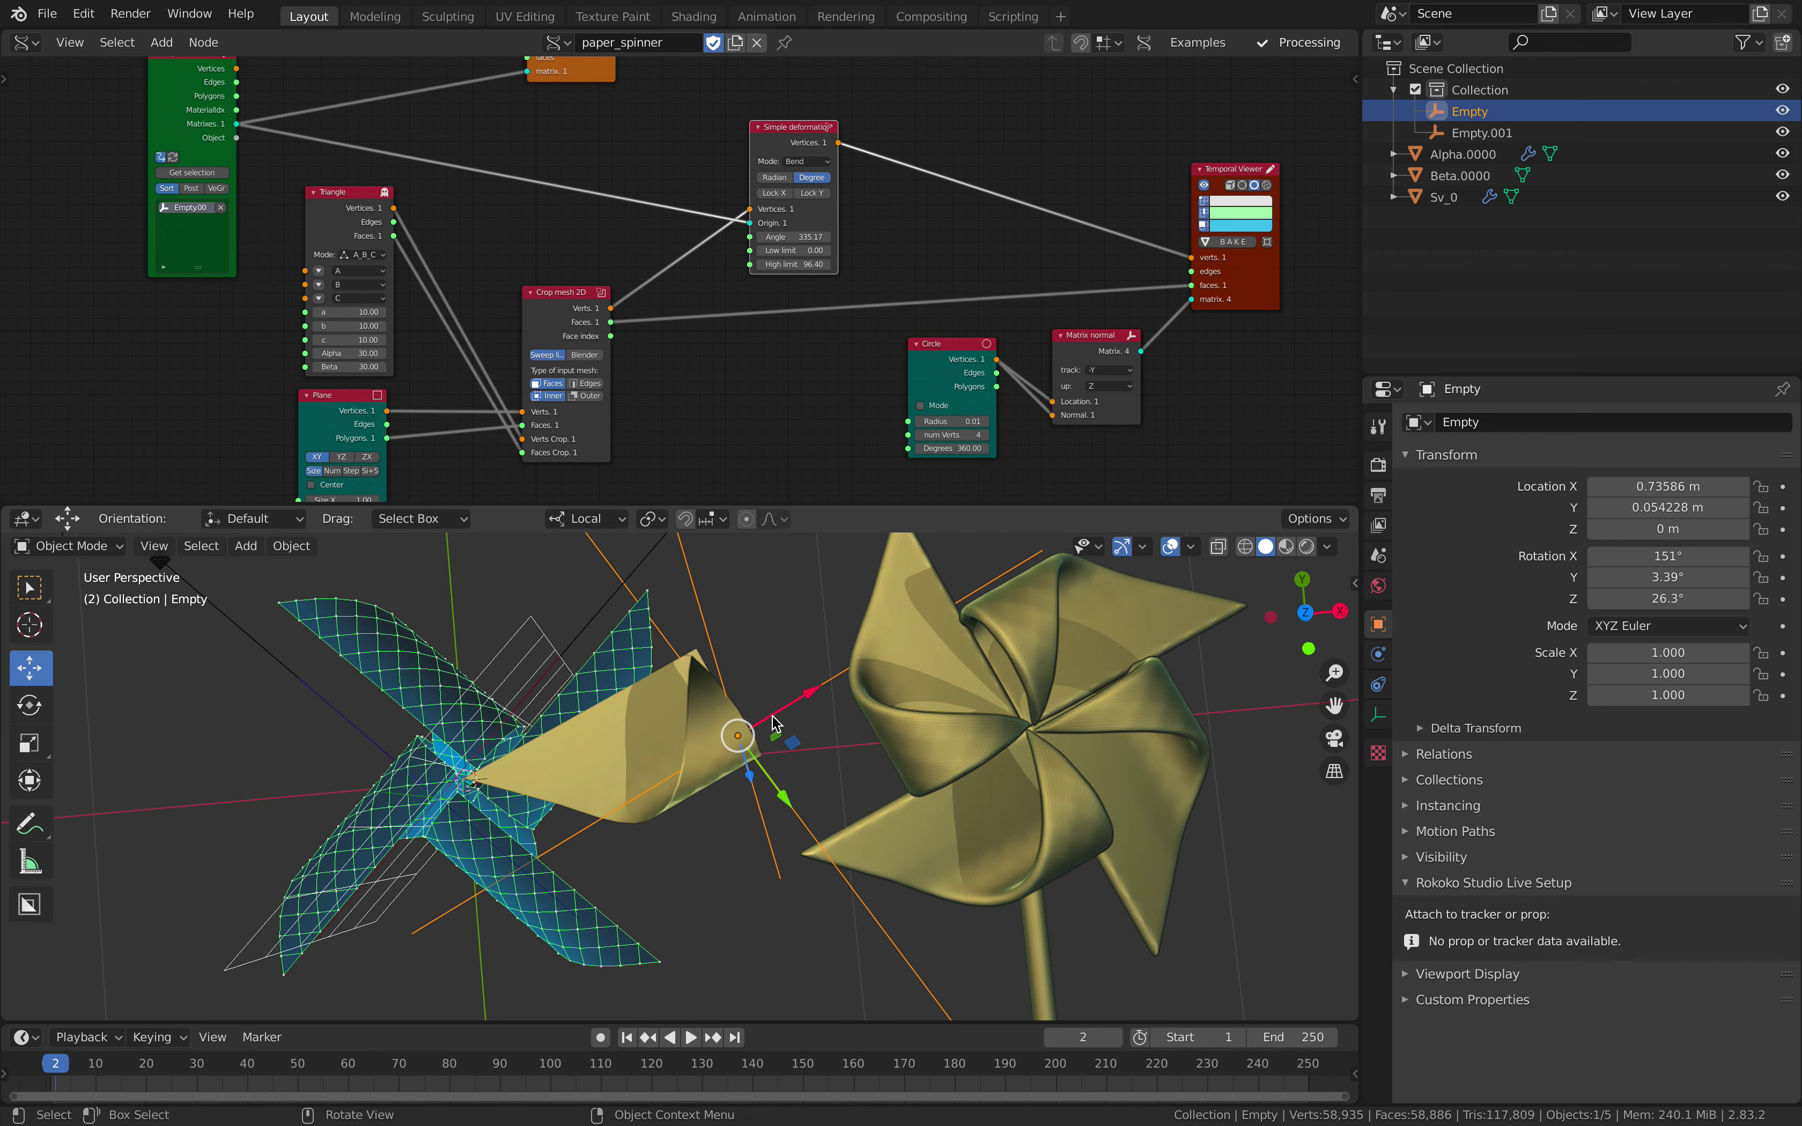
key(g)
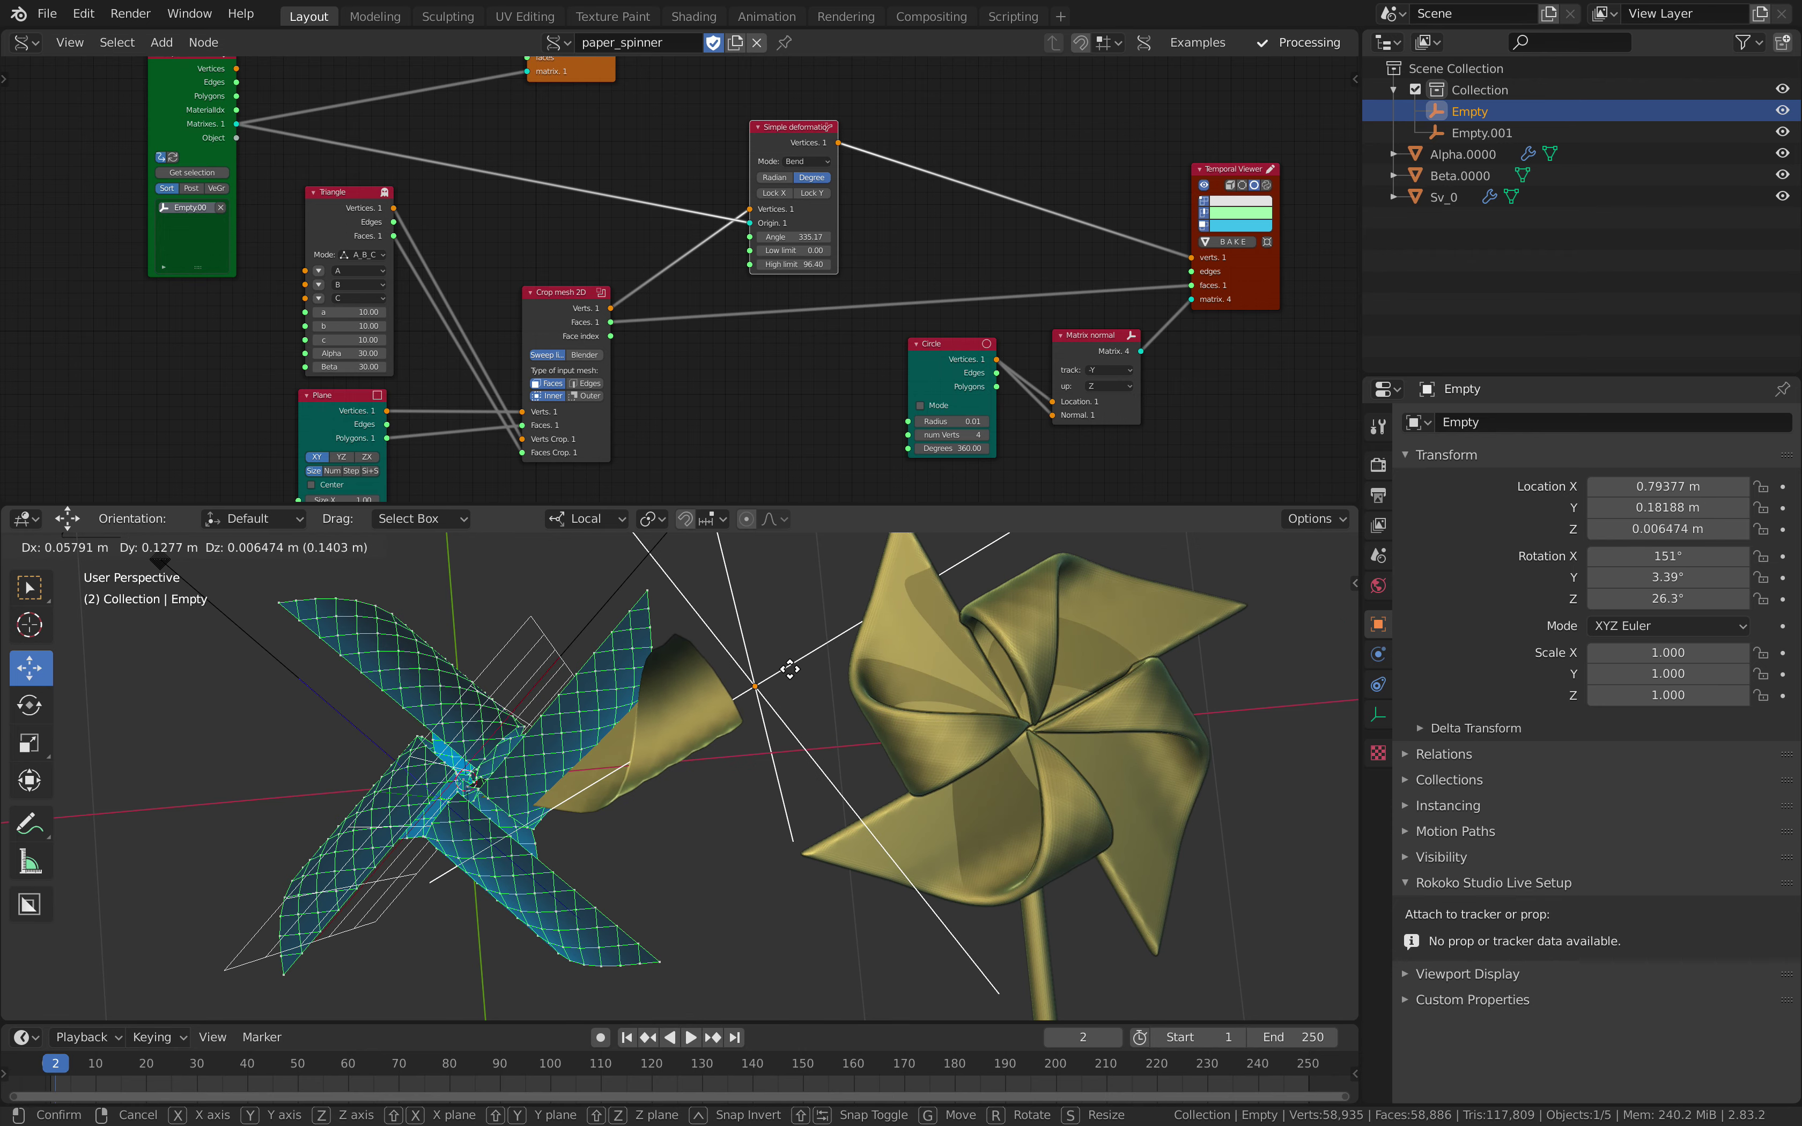
click(802, 701)
key(r)
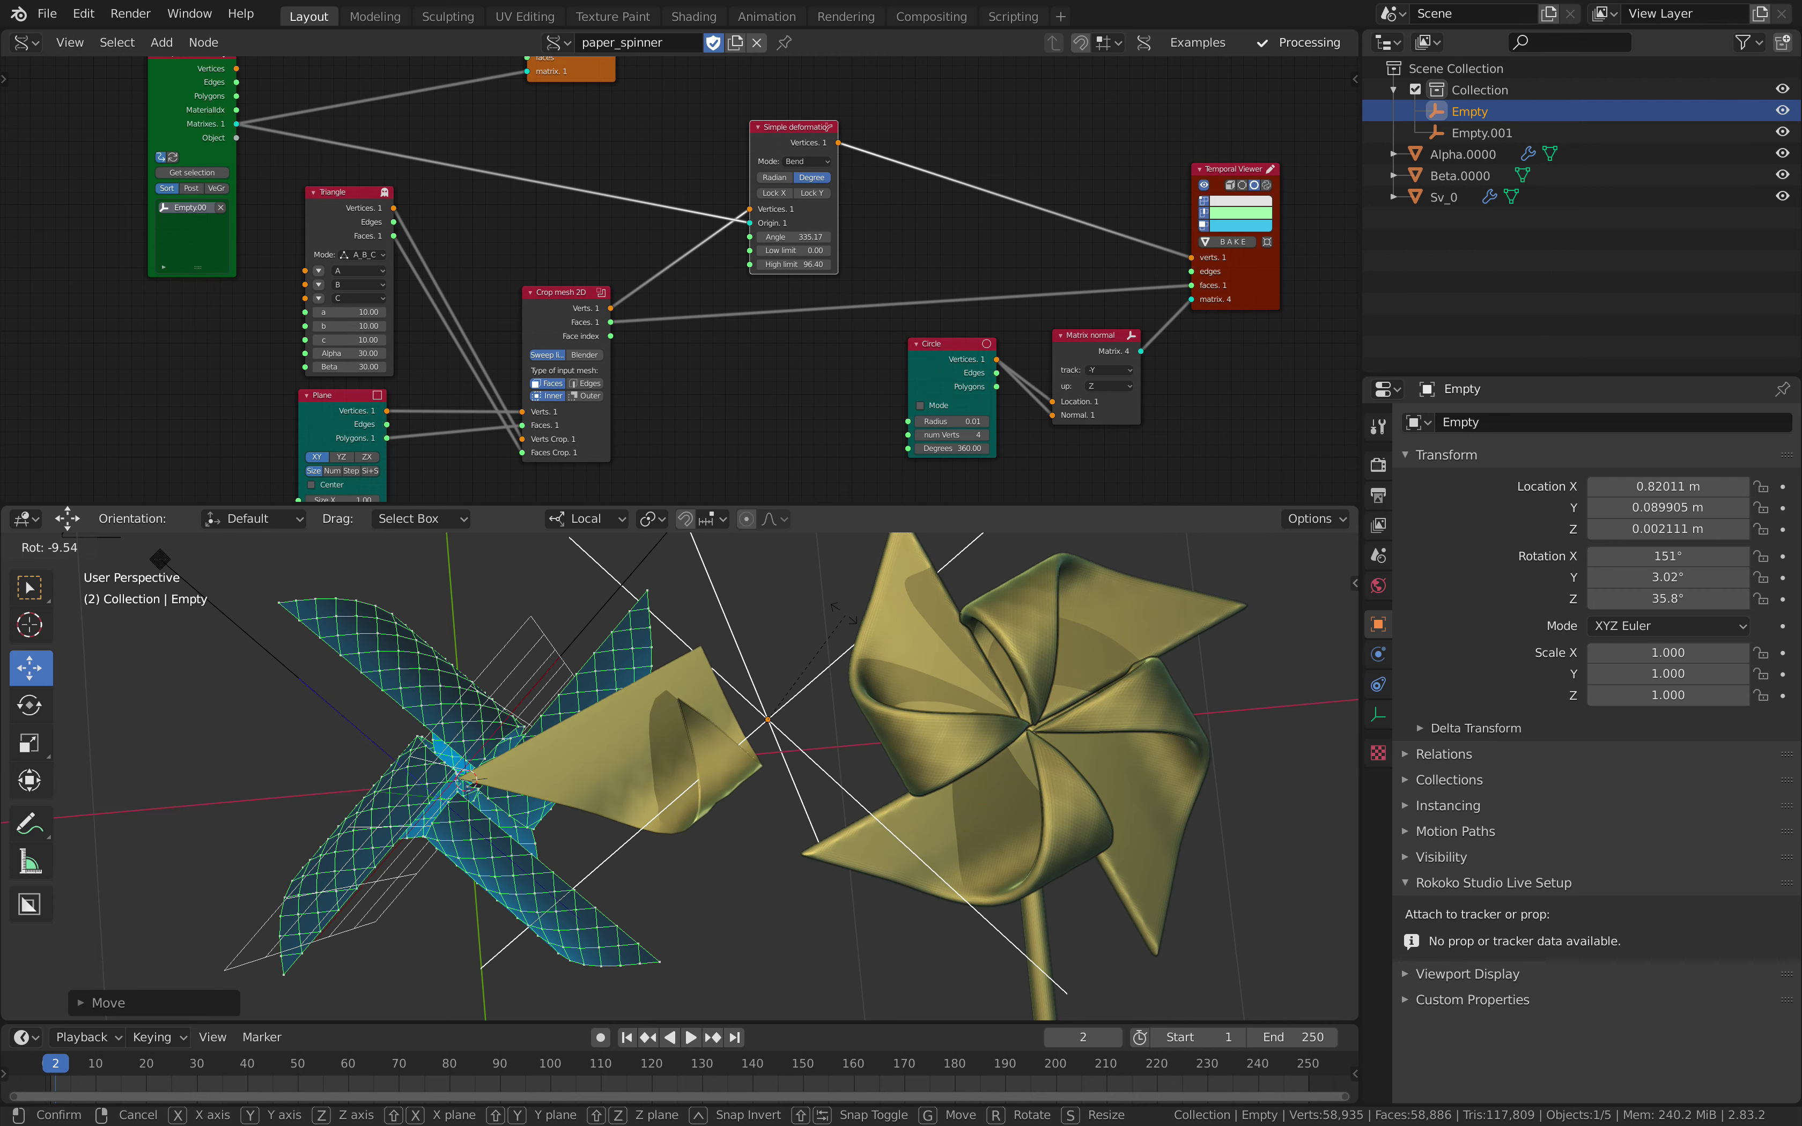
click(1026, 688)
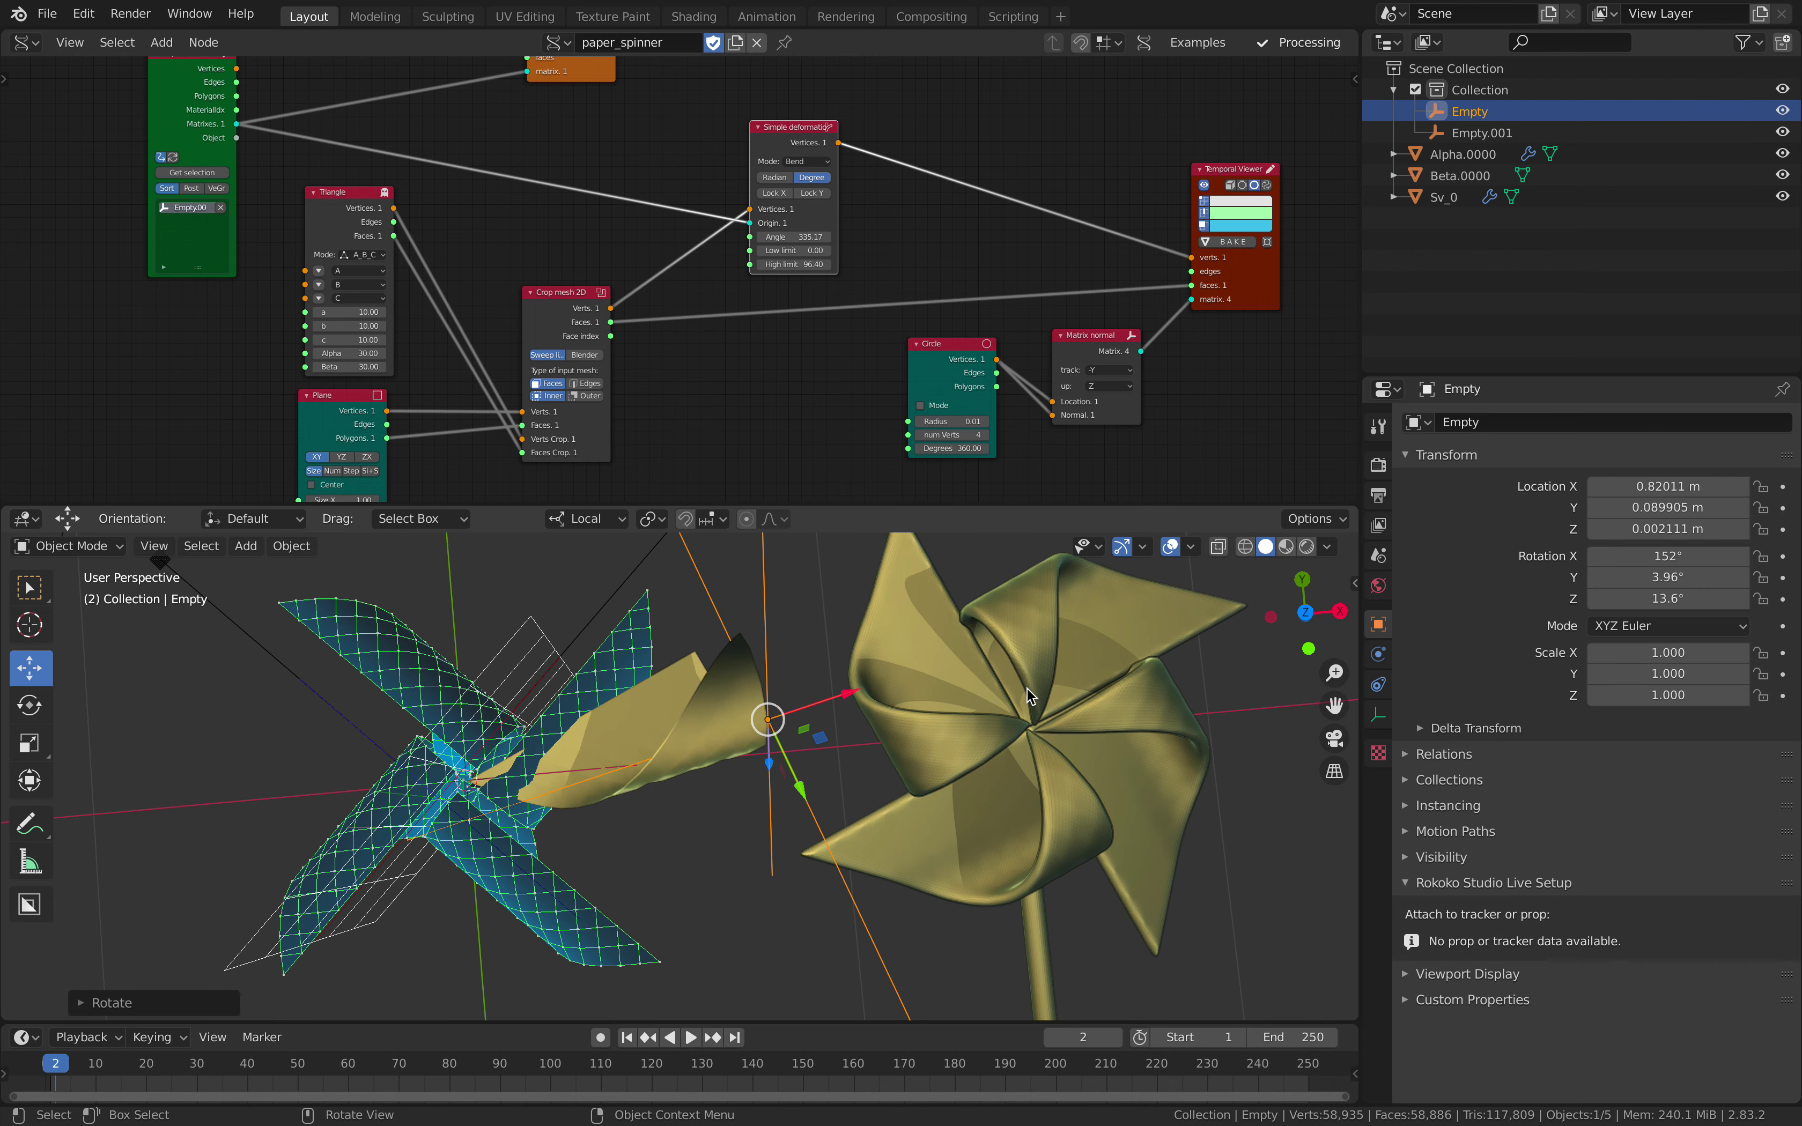
Play the animation and adjust the blade's Empty to about X 0.820, Y 0.084, Z 0.002 m, rotated about 148°, 6.74°, 24.8°
key(space)
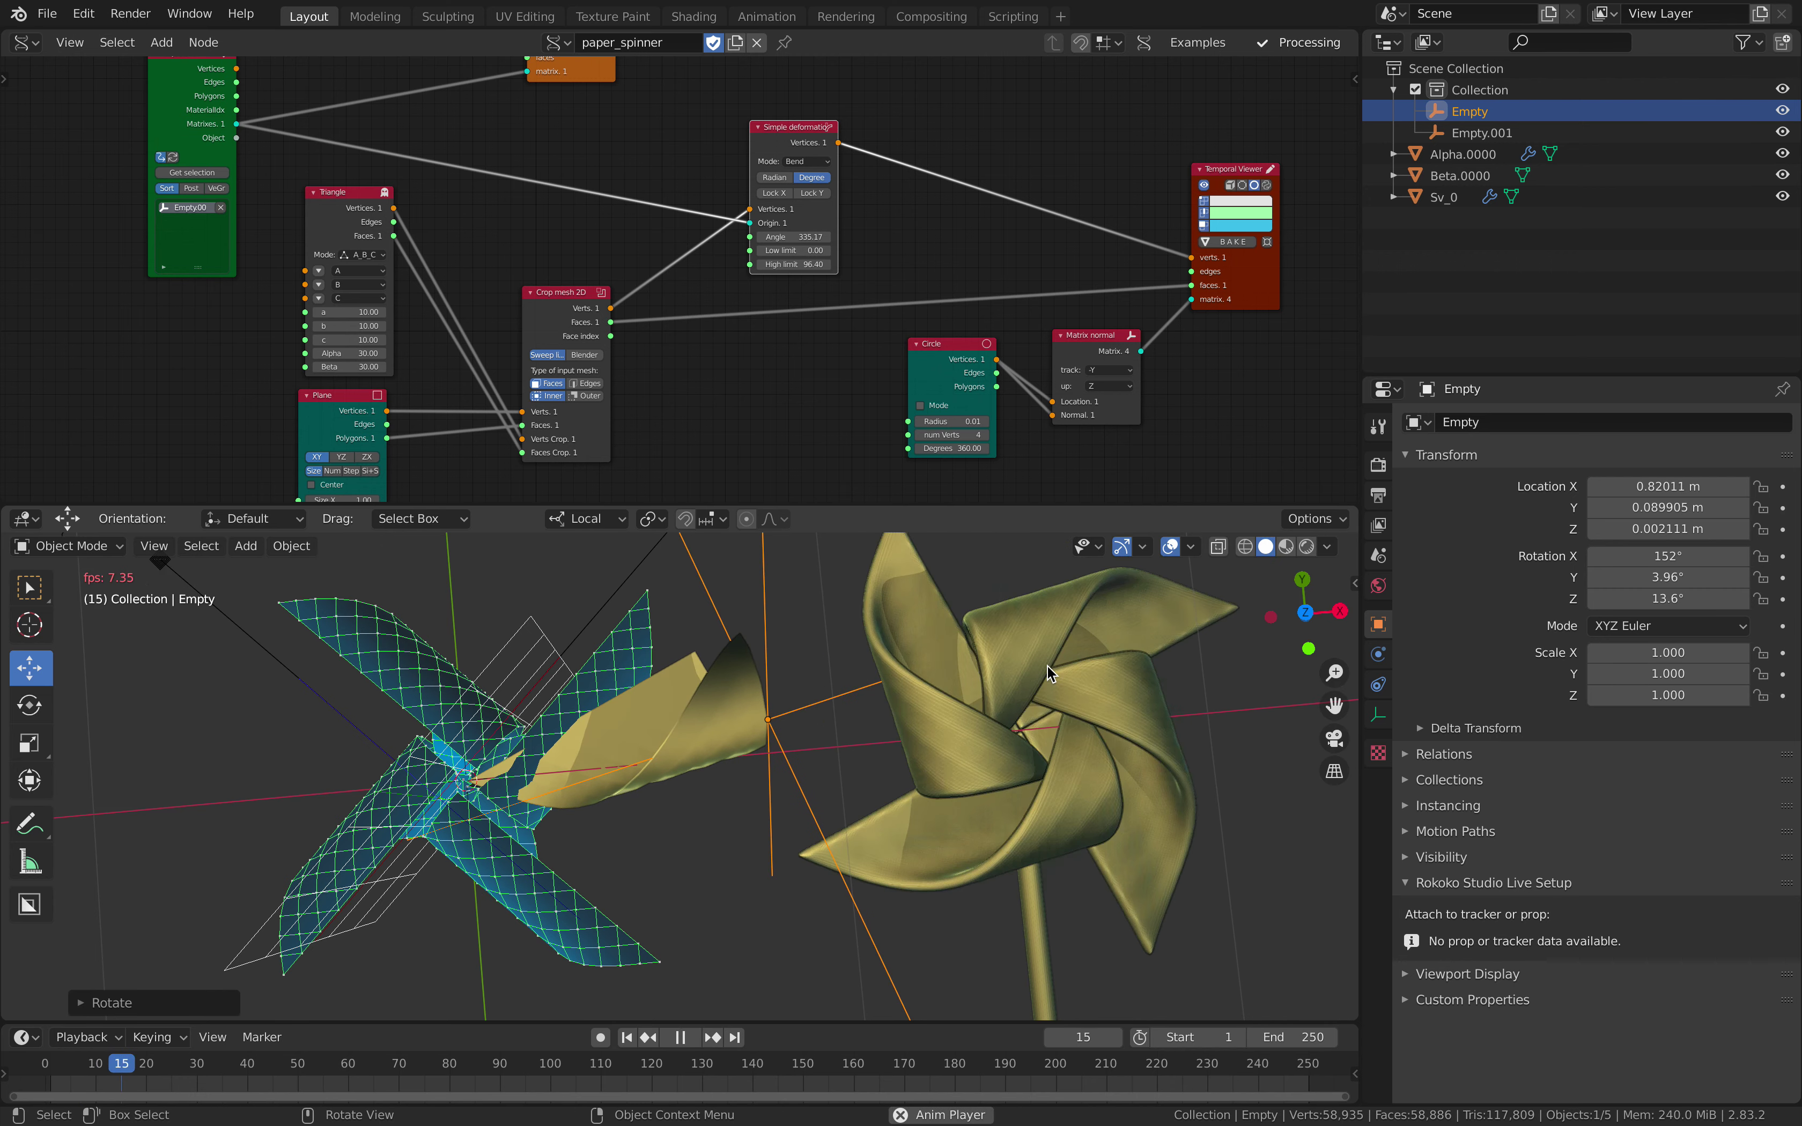
key(r)
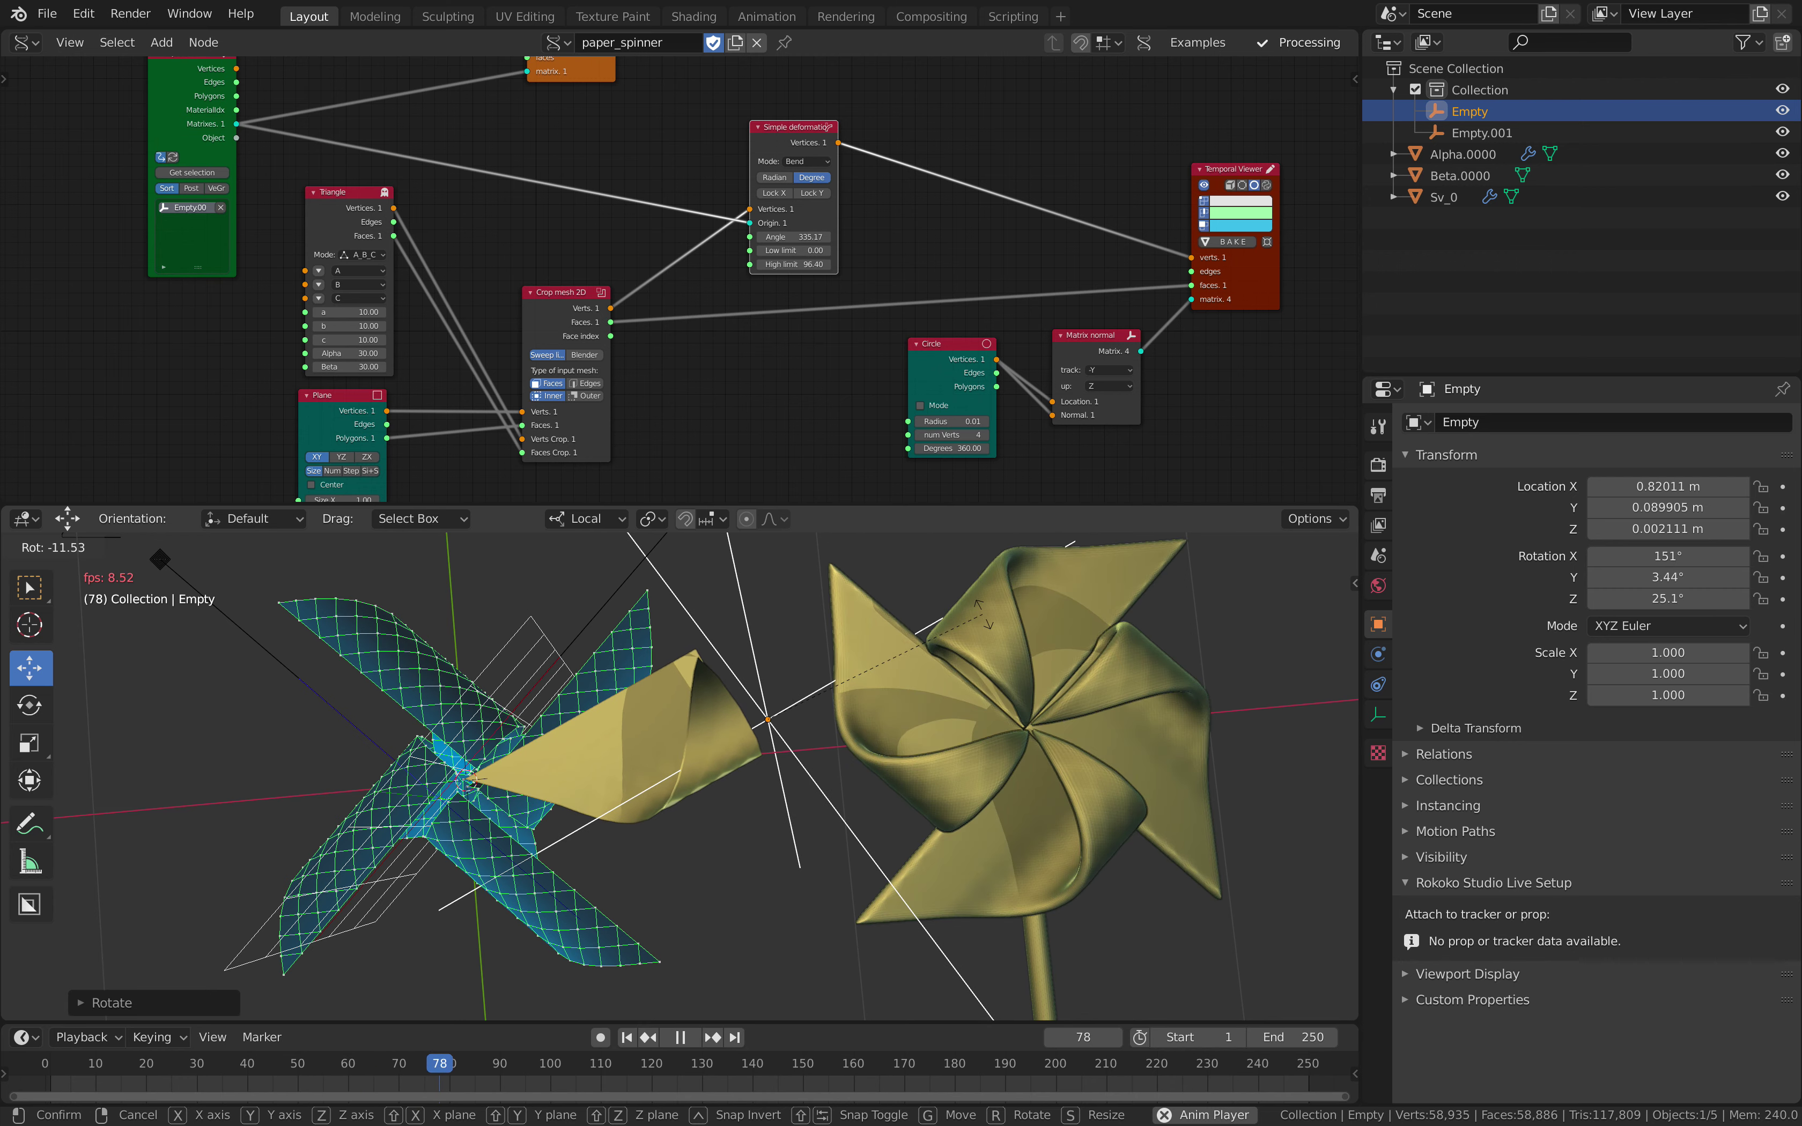
key(r)
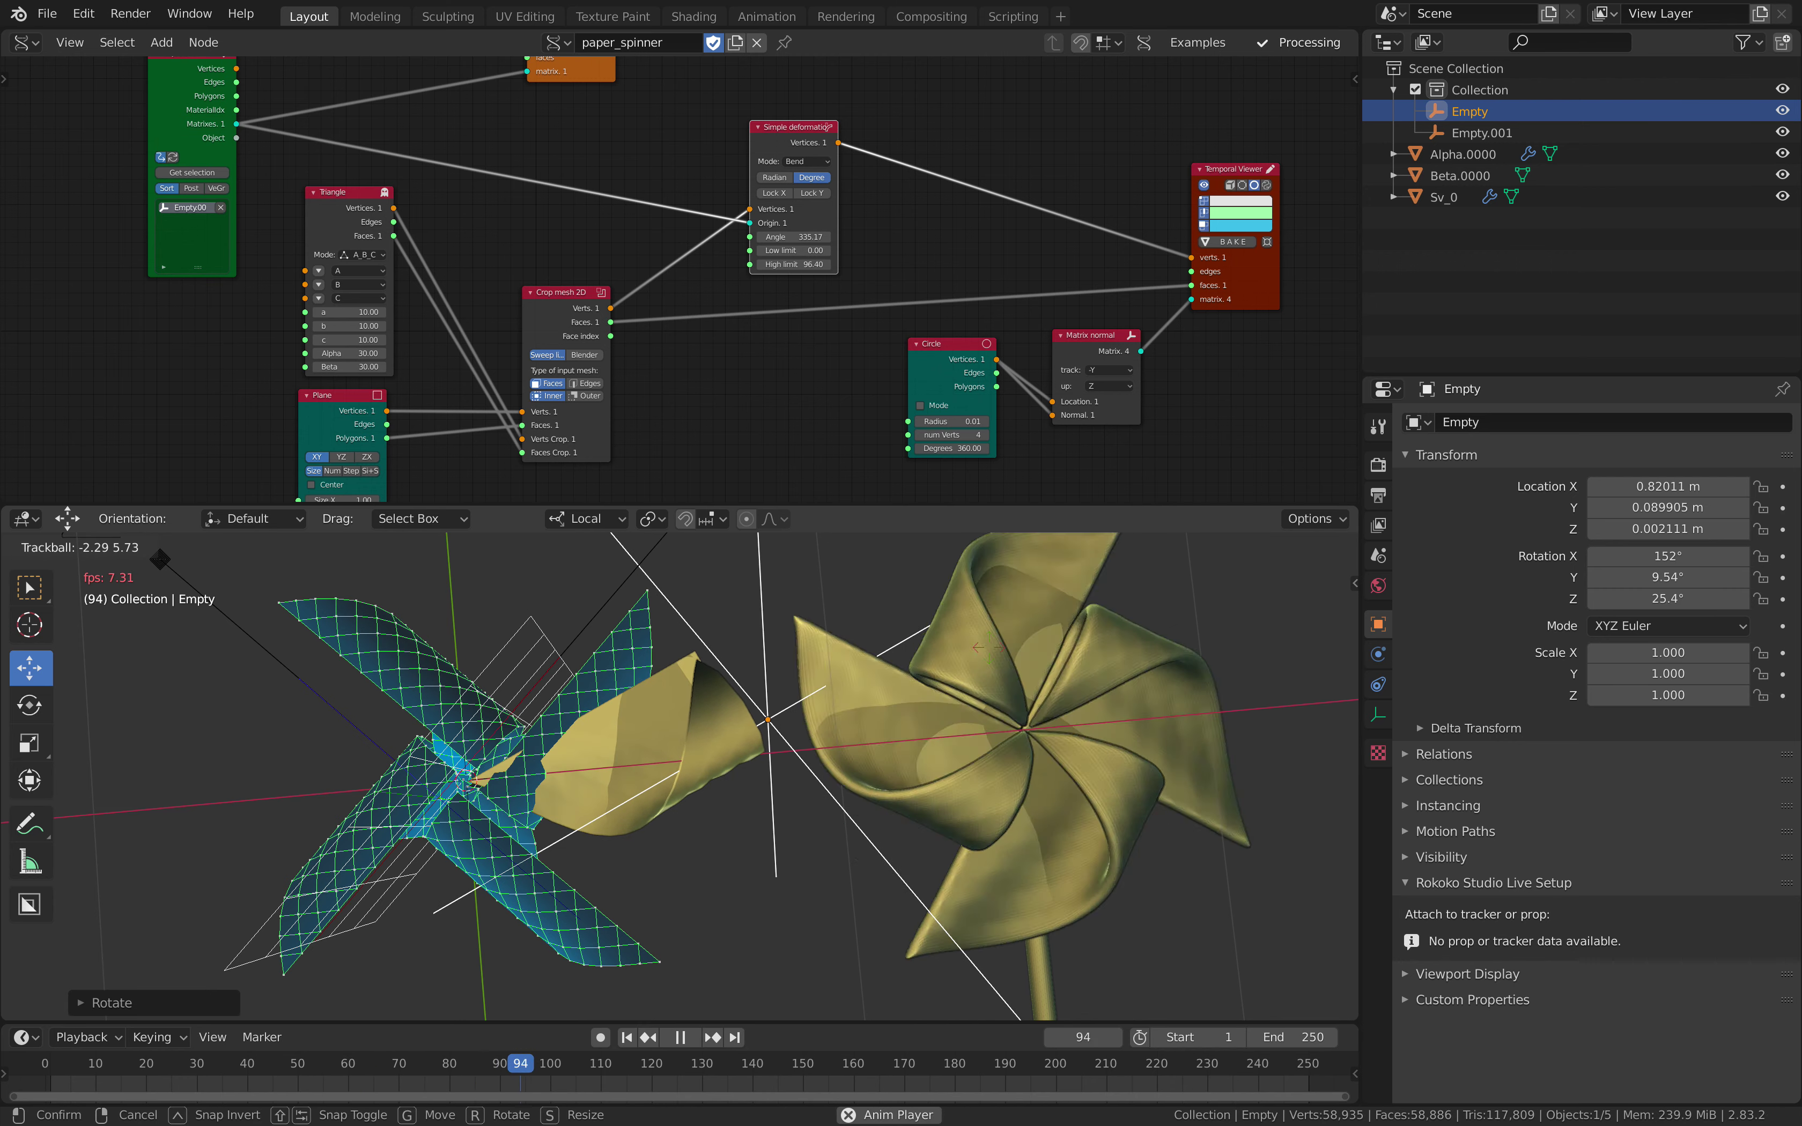
click(985, 642)
key(g)
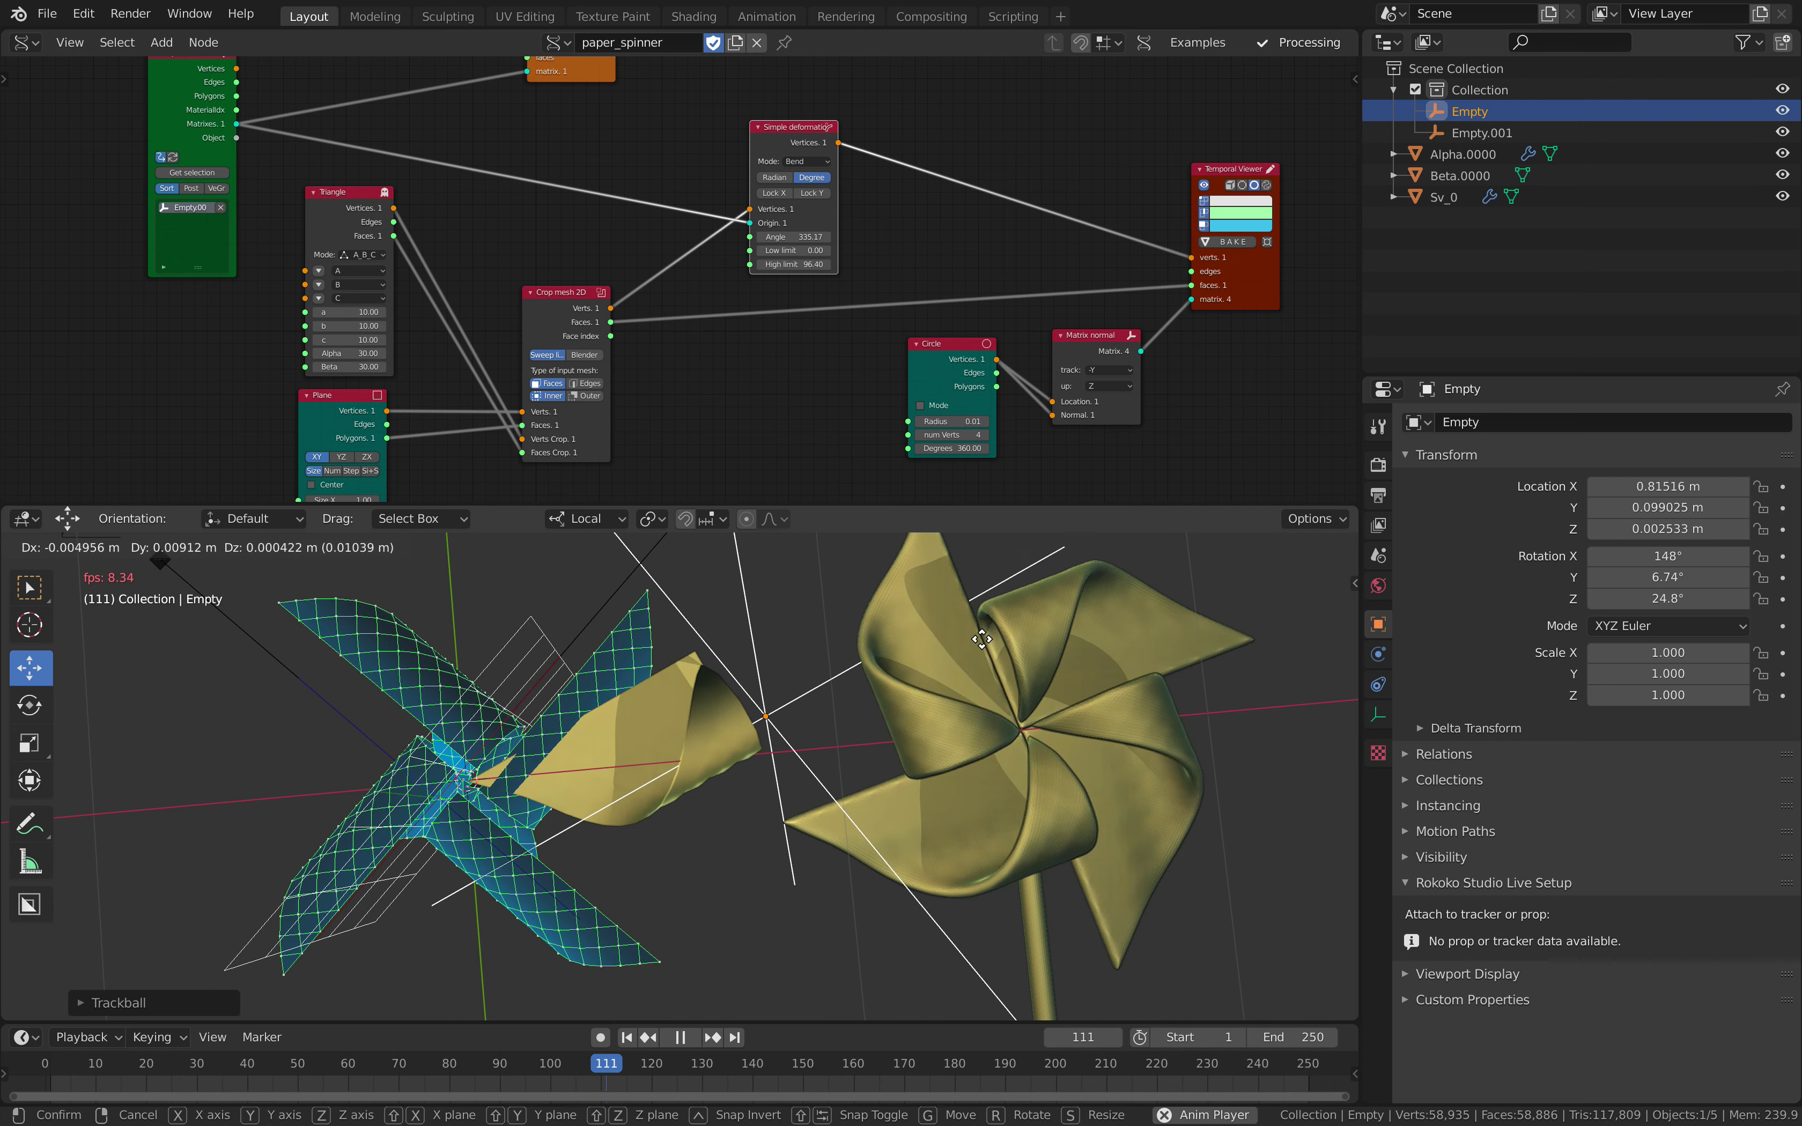
click(983, 644)
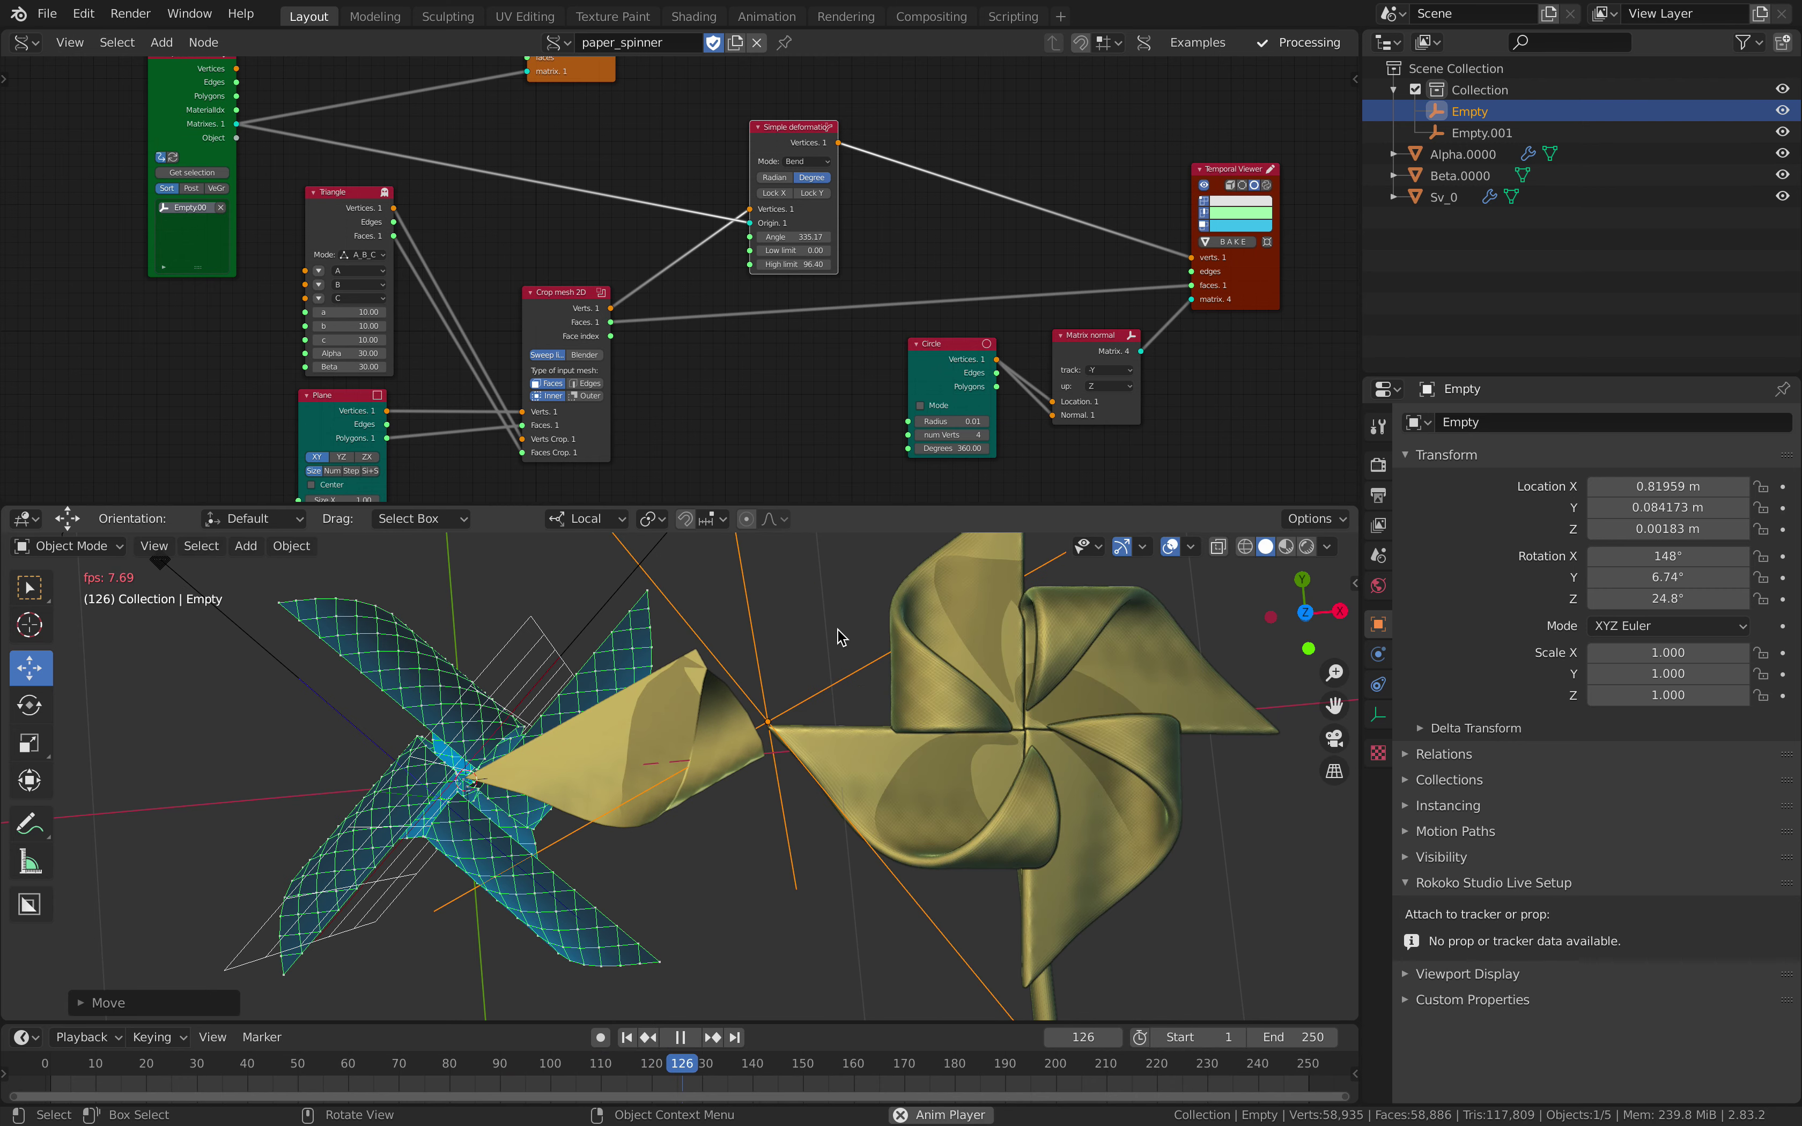
key(space)
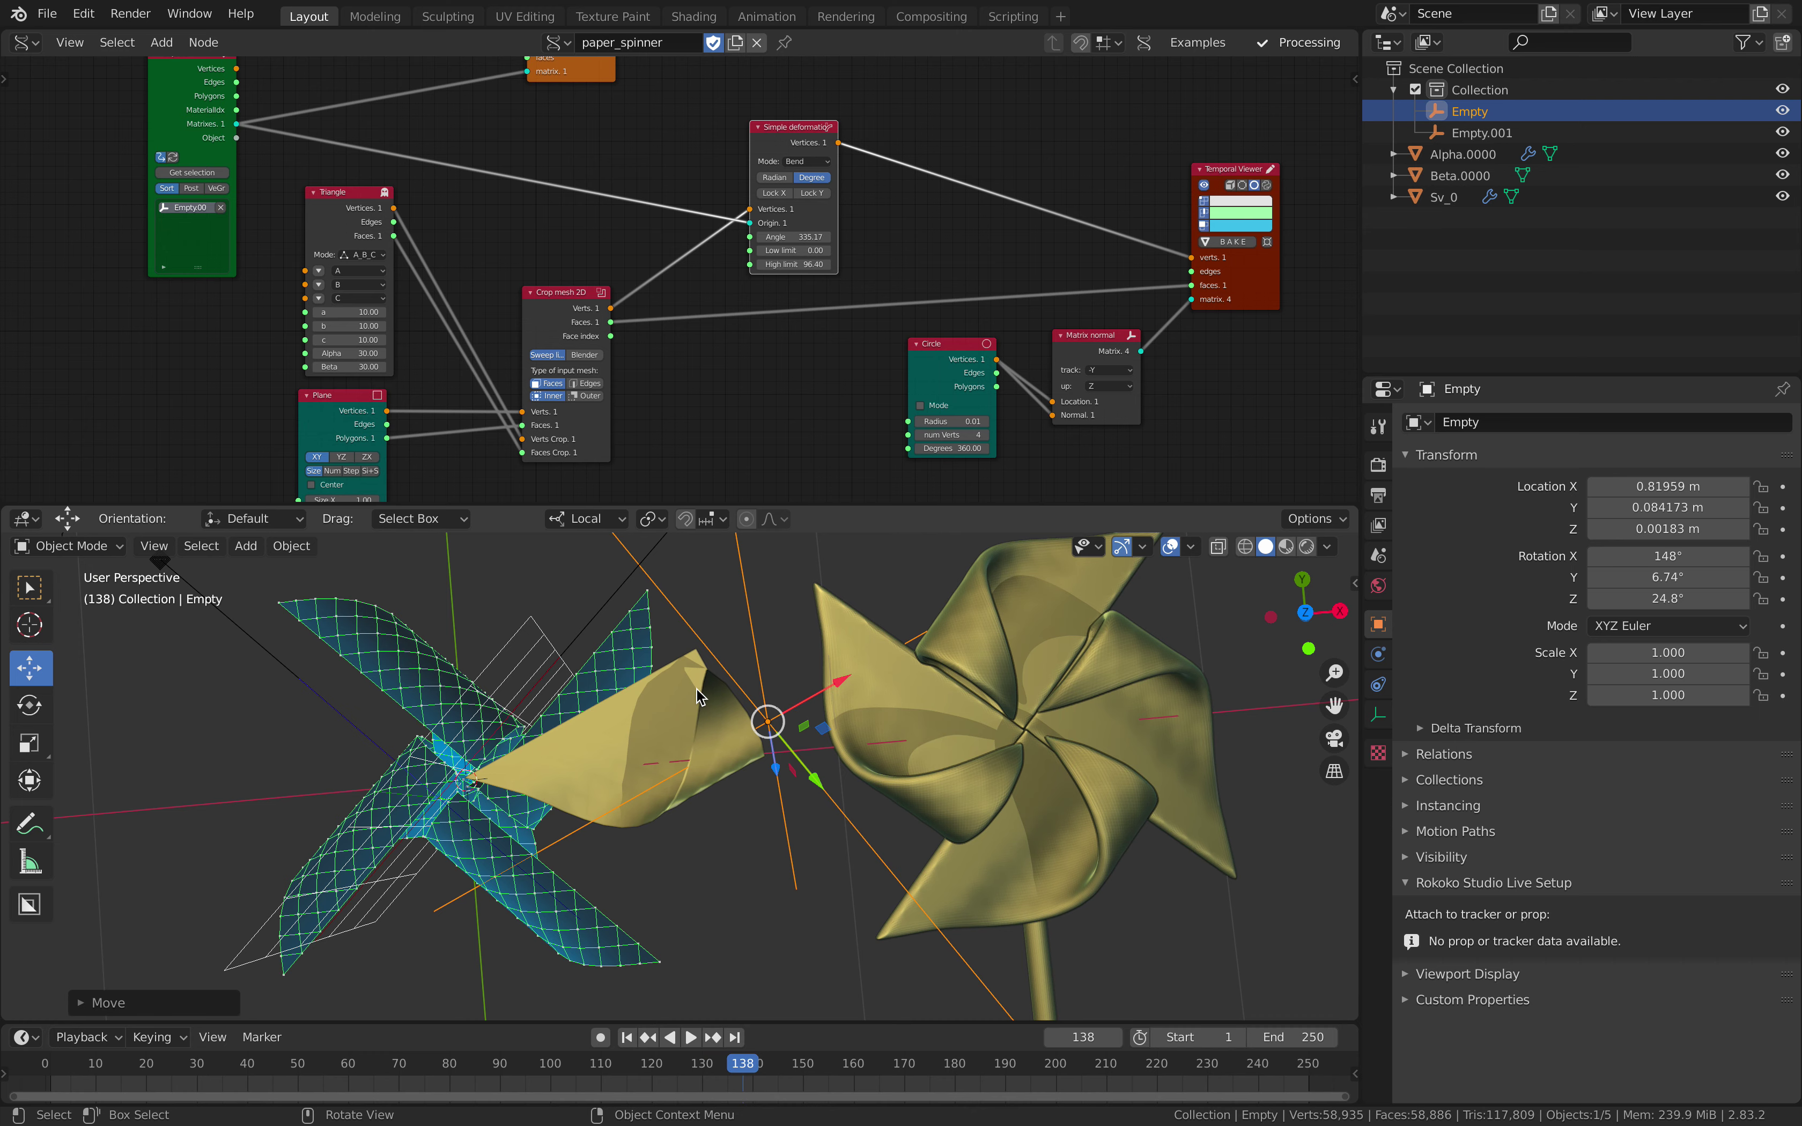
Select the bent blade Sv_0 and rearrange the Move, Circle and Matrix normal nodes that array its copies
click(698, 699)
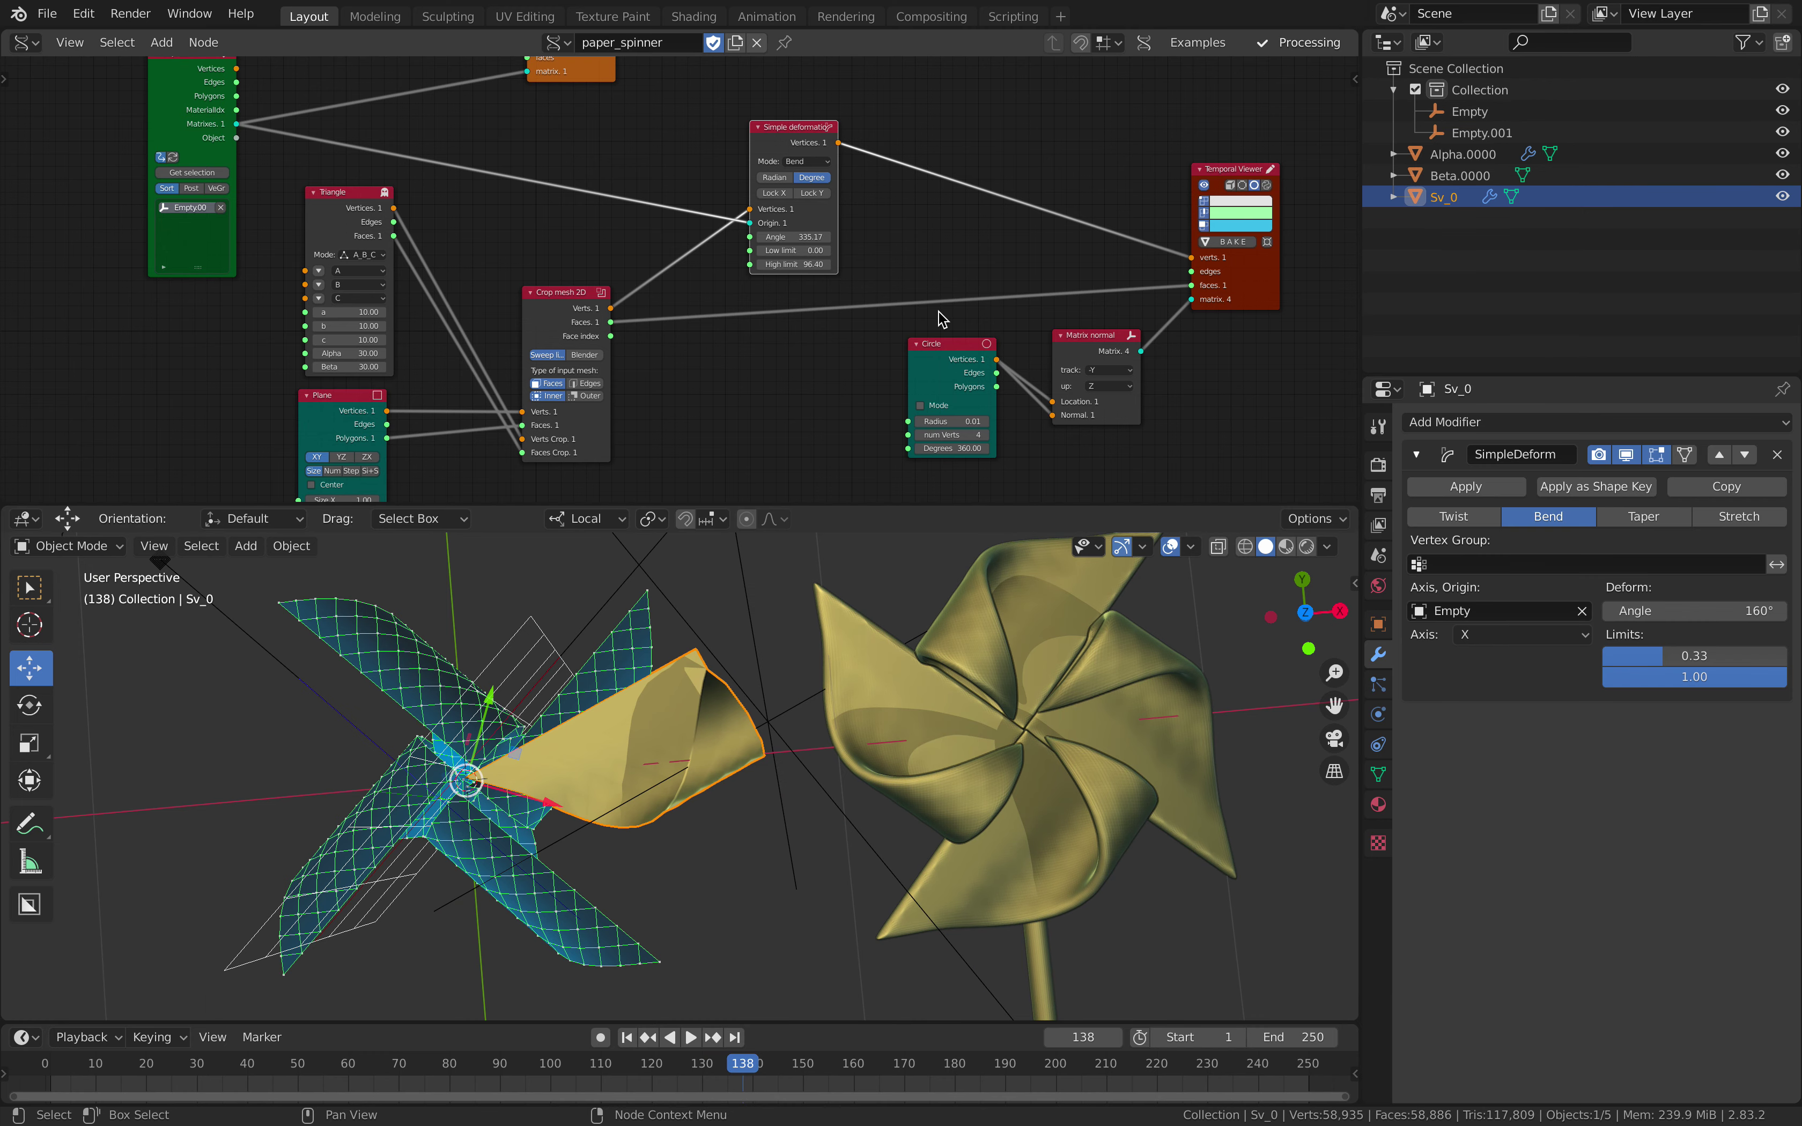
middle_drag(1117, 320, 352, 357)
middle_drag(627, 390, 307, 410)
scroll(514, 345, up, 2)
middle_drag(515, 345, 443, 268)
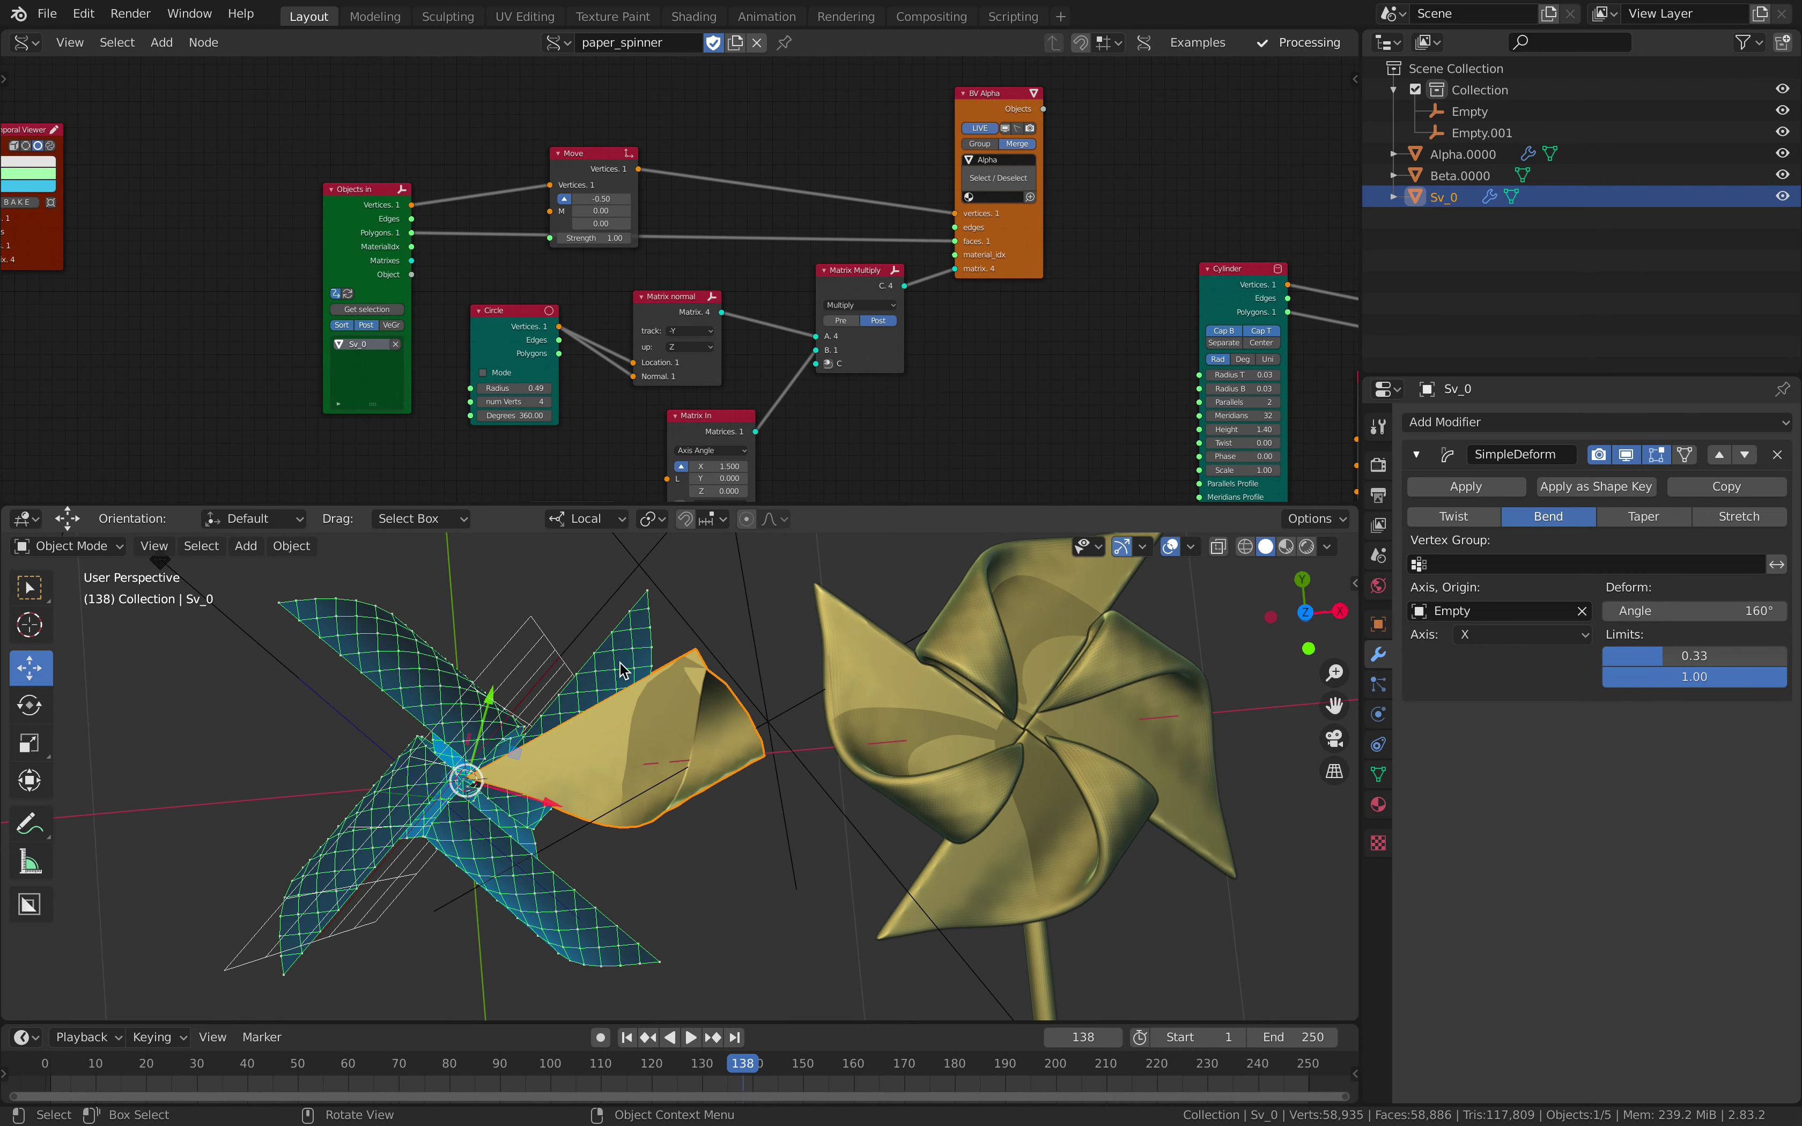
drag(560, 178, 539, 140)
middle_drag(647, 264, 553, 244)
drag(567, 277, 571, 258)
drag(754, 267, 754, 275)
middle_drag(753, 275, 725, 239)
drag(562, 224, 591, 239)
drag(401, 258, 447, 260)
Raise num Verts on the Circle node of the spinner array to 9 to try out more blades
middle_drag(535, 282, 519, 232)
scroll(519, 231, up, 2)
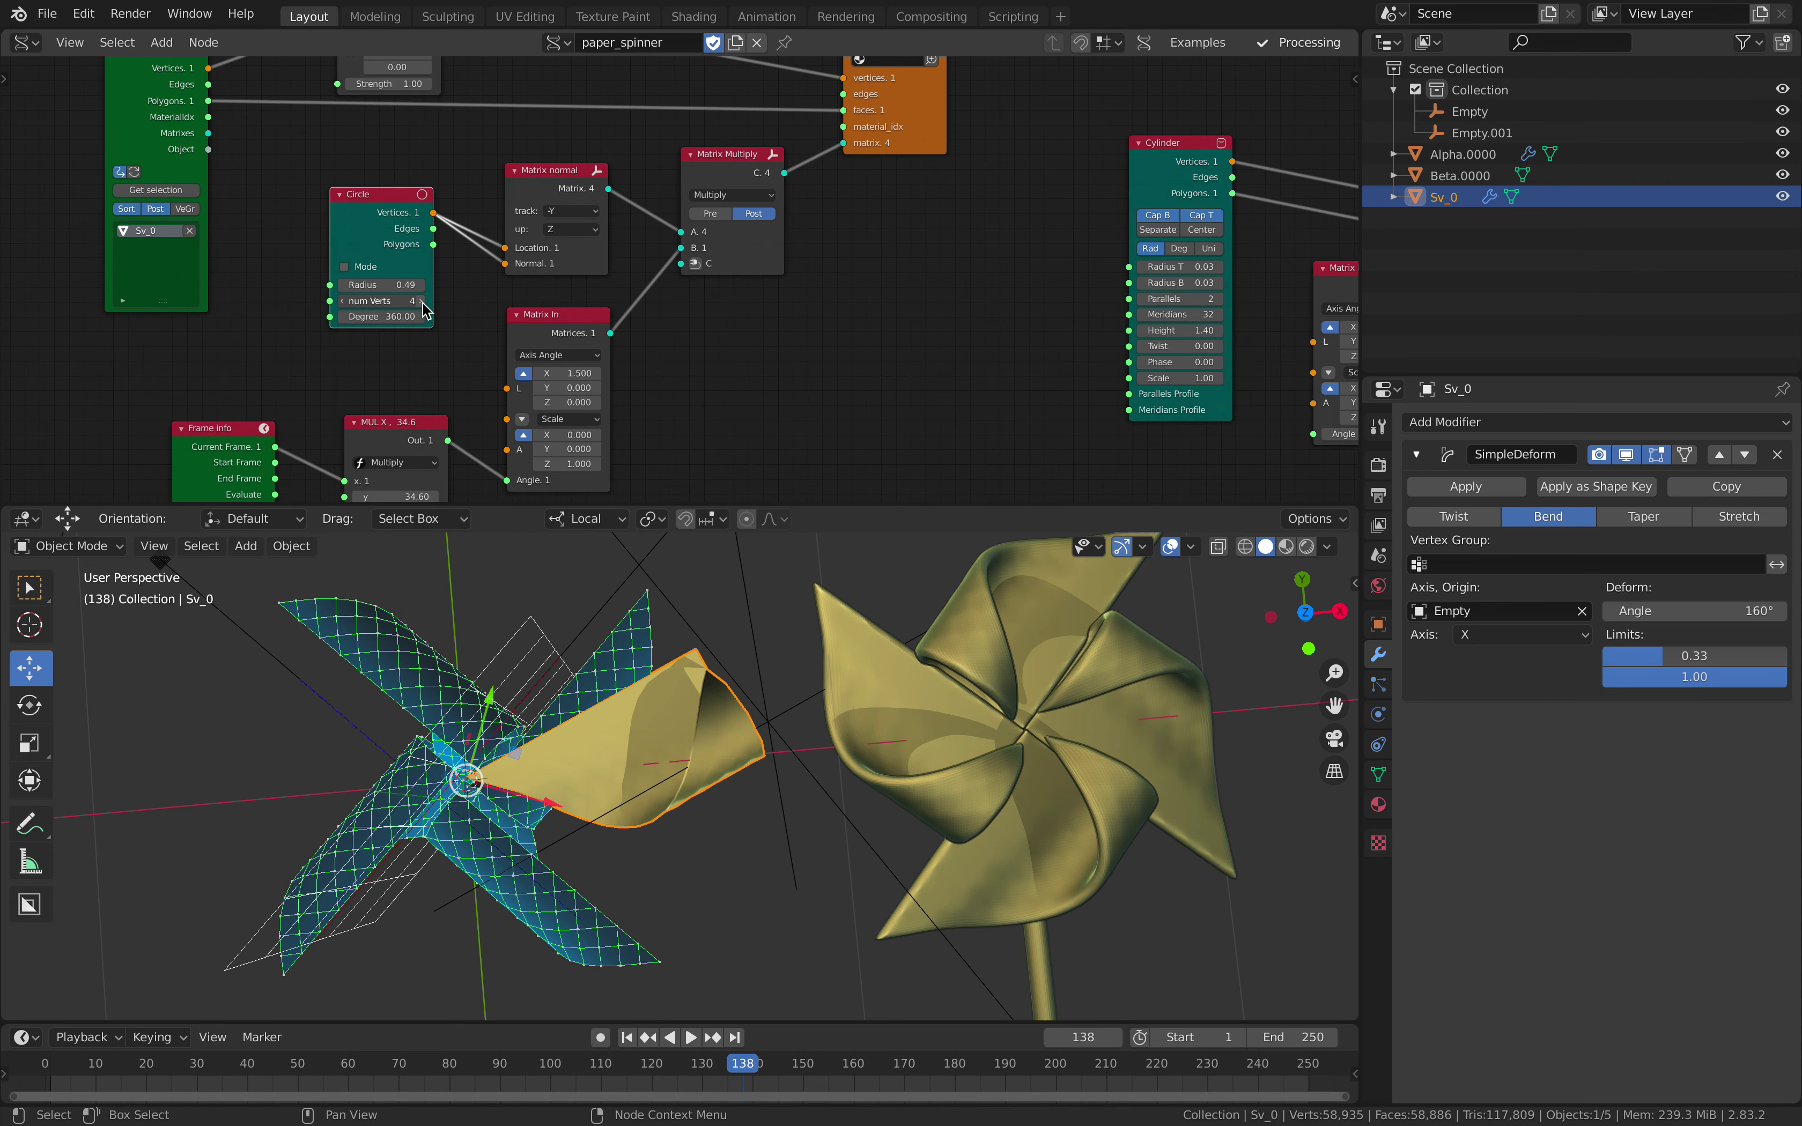
click(422, 301)
click(422, 301)
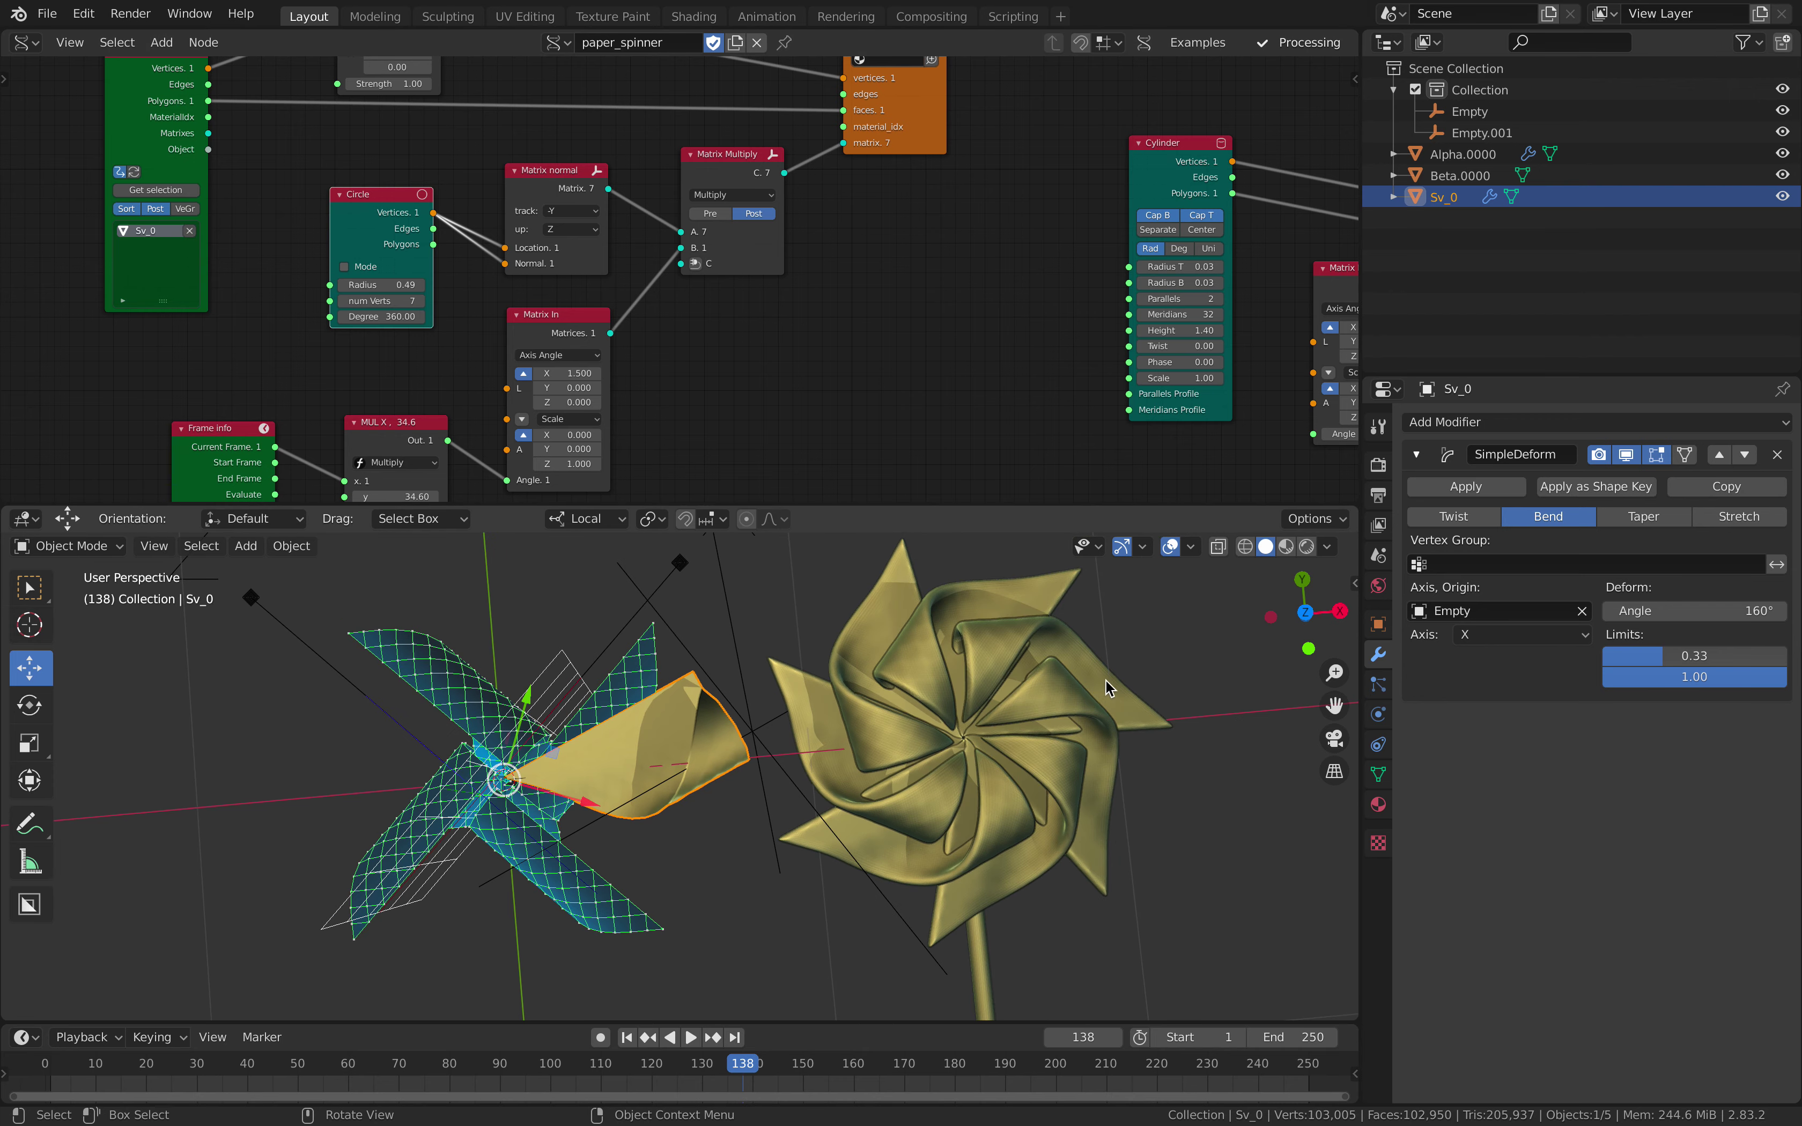
shift+middle_drag(1105, 678, 871, 782)
click(422, 300)
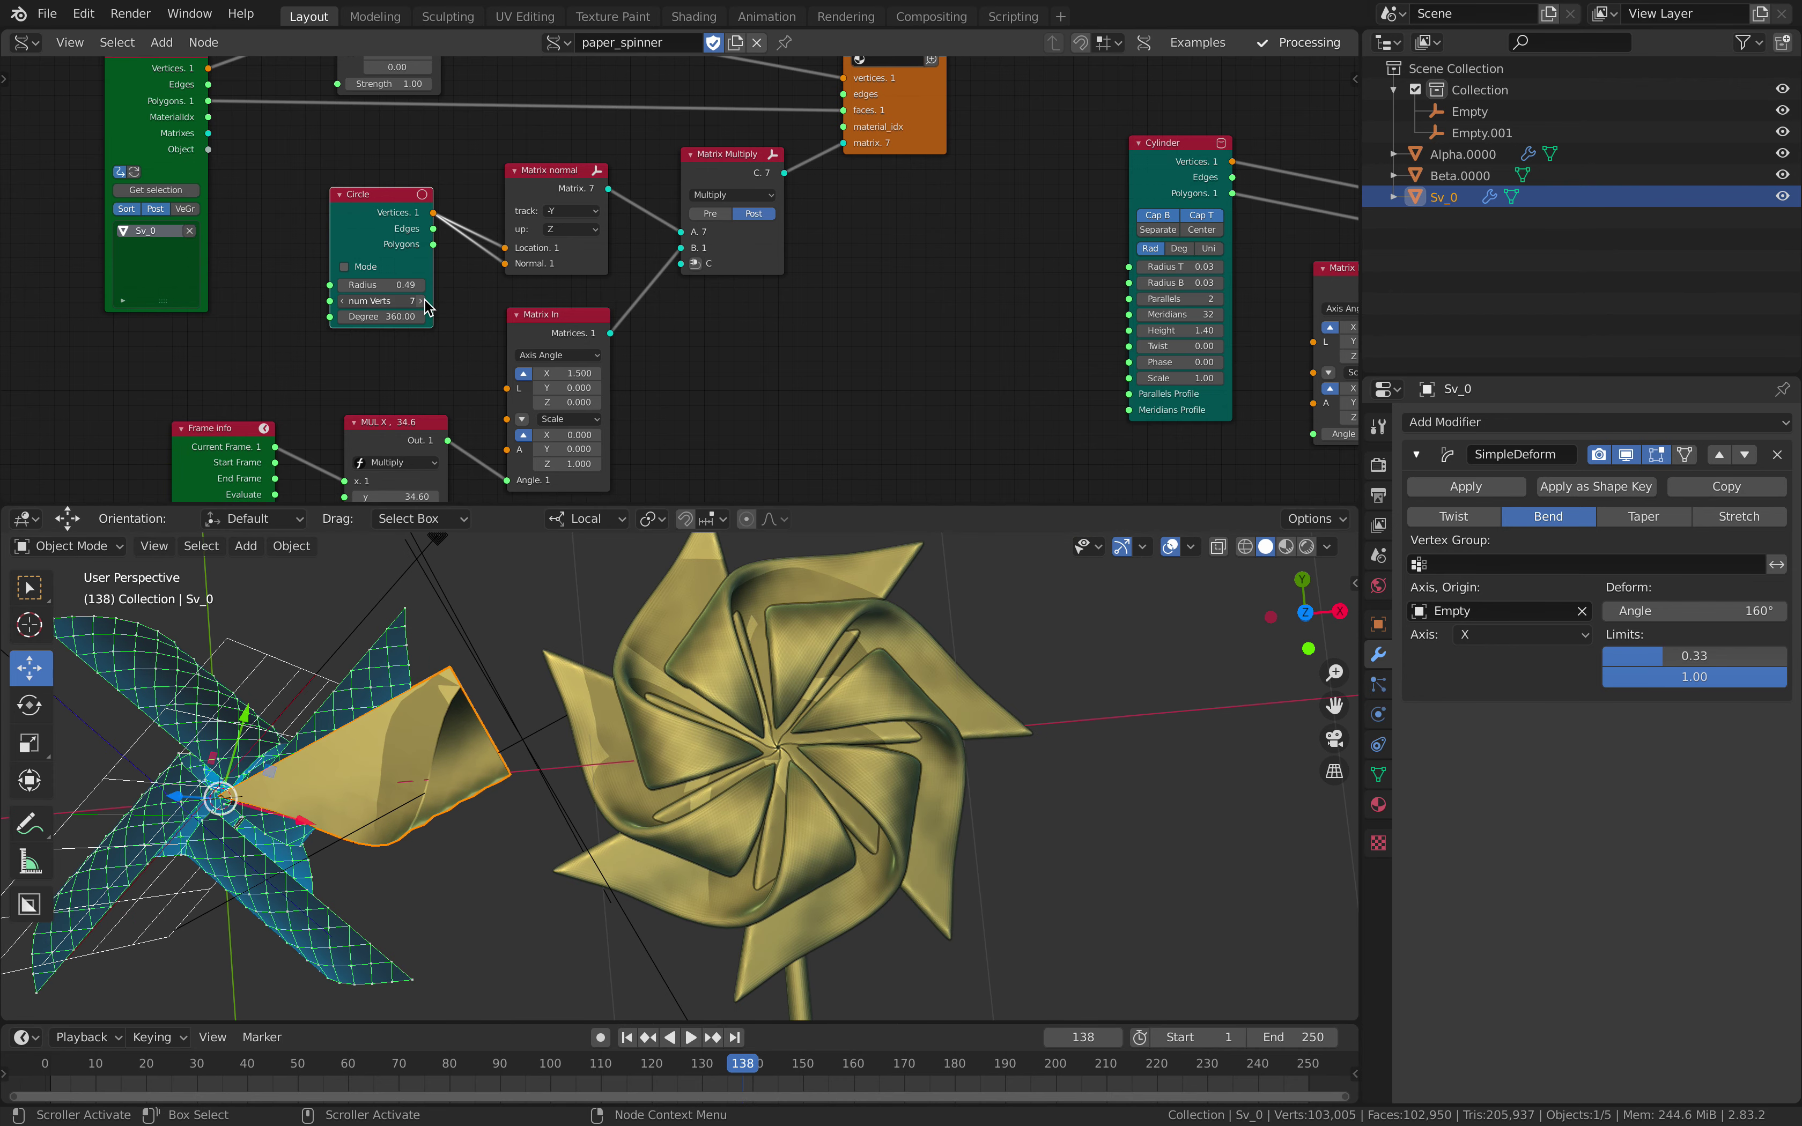
click(422, 301)
click(422, 301)
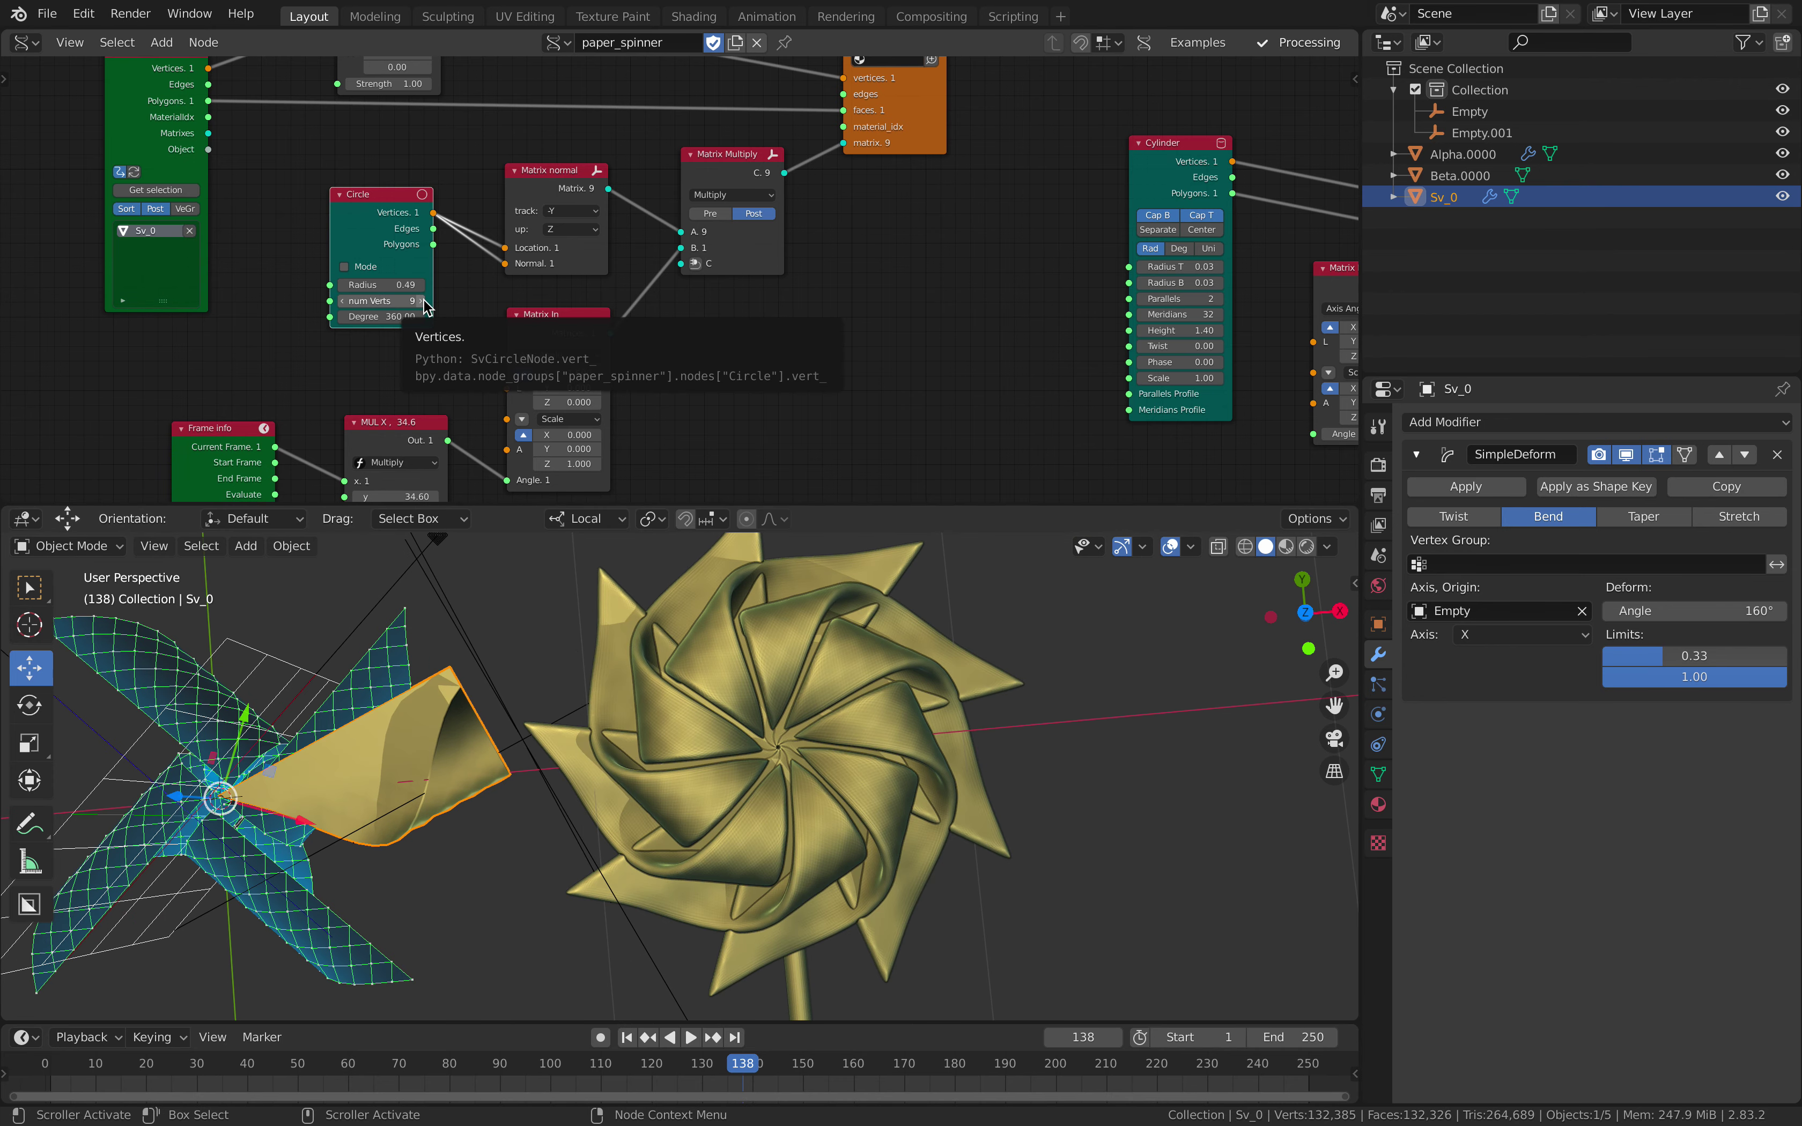
Set num Verts on the spinner array's Circle node to 4
click(399, 301)
text(4)
key(Return)
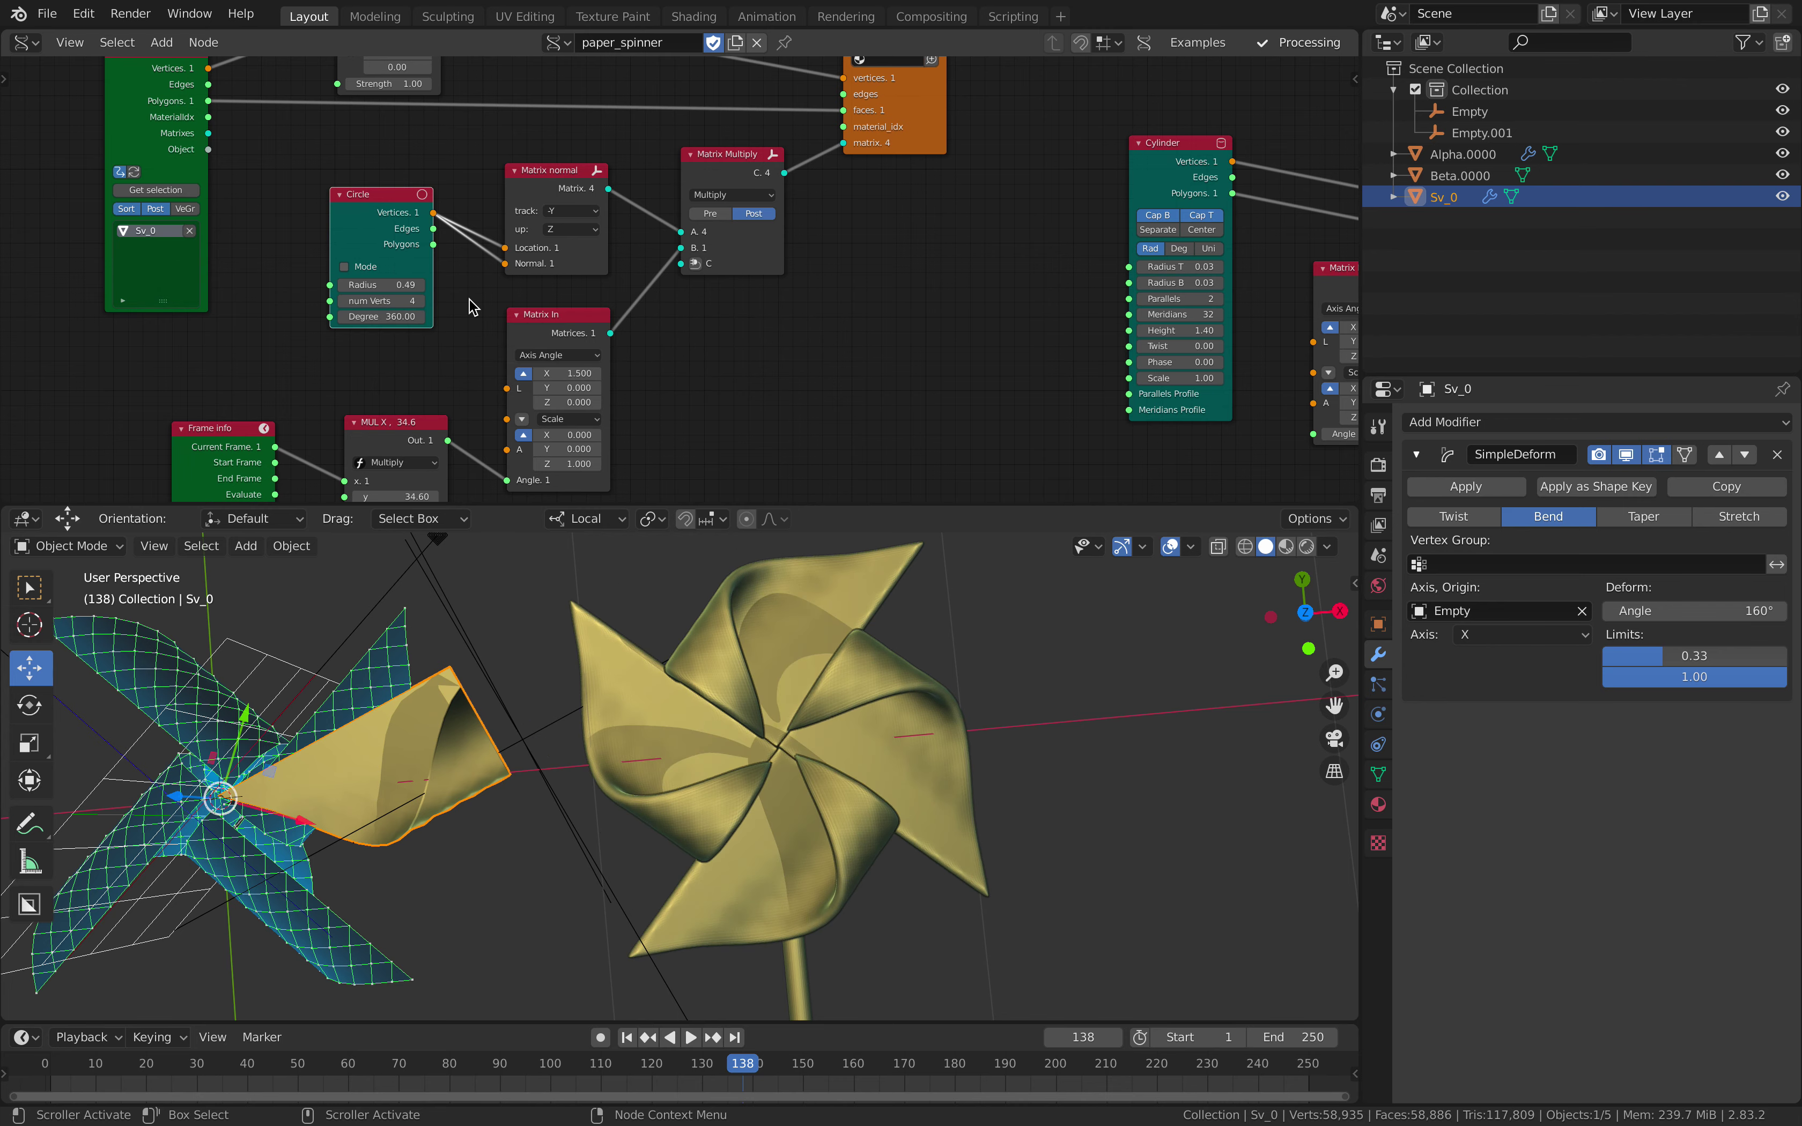
Examine the Cylinder, Matrix In and BV Beta nodes together with the stick they generate behind the spinner
middle_drag(883, 339, 589, 376)
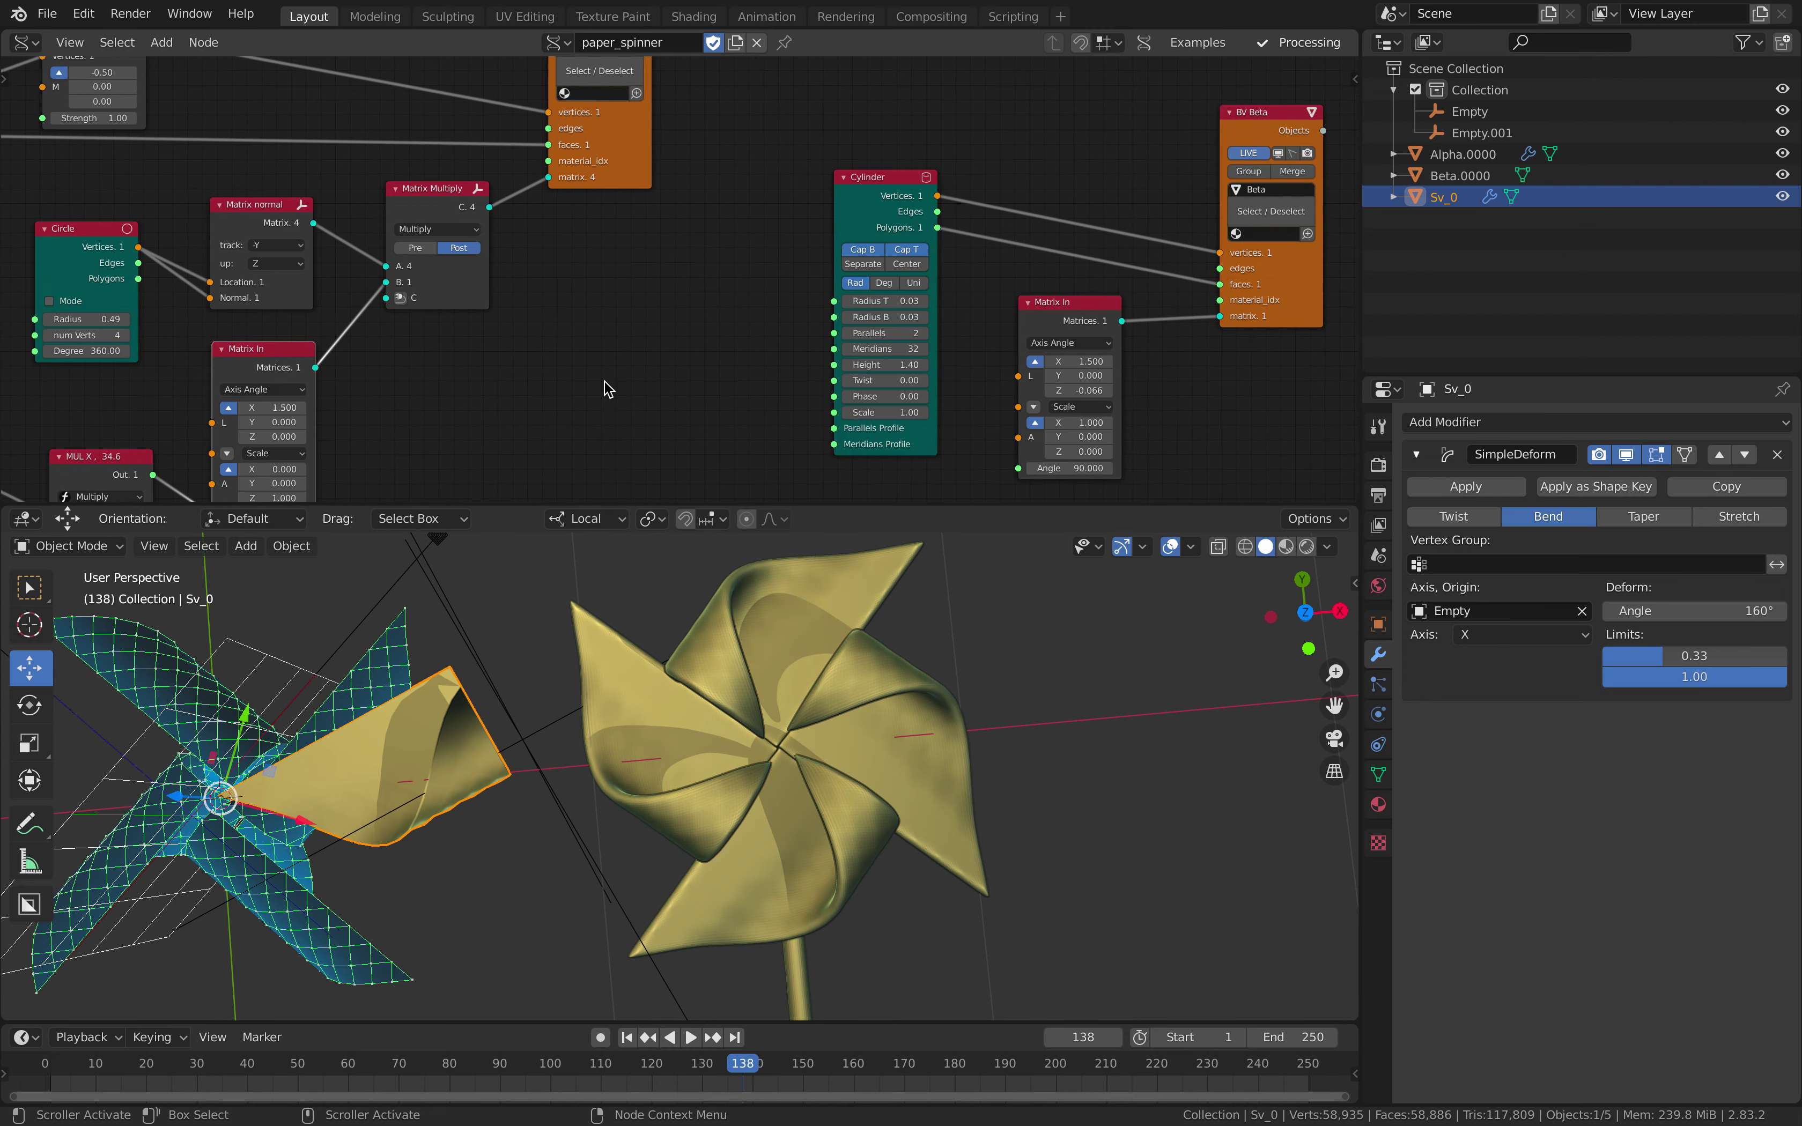
scroll(857, 396, down, 1)
shift+middle_drag(831, 749, 838, 622)
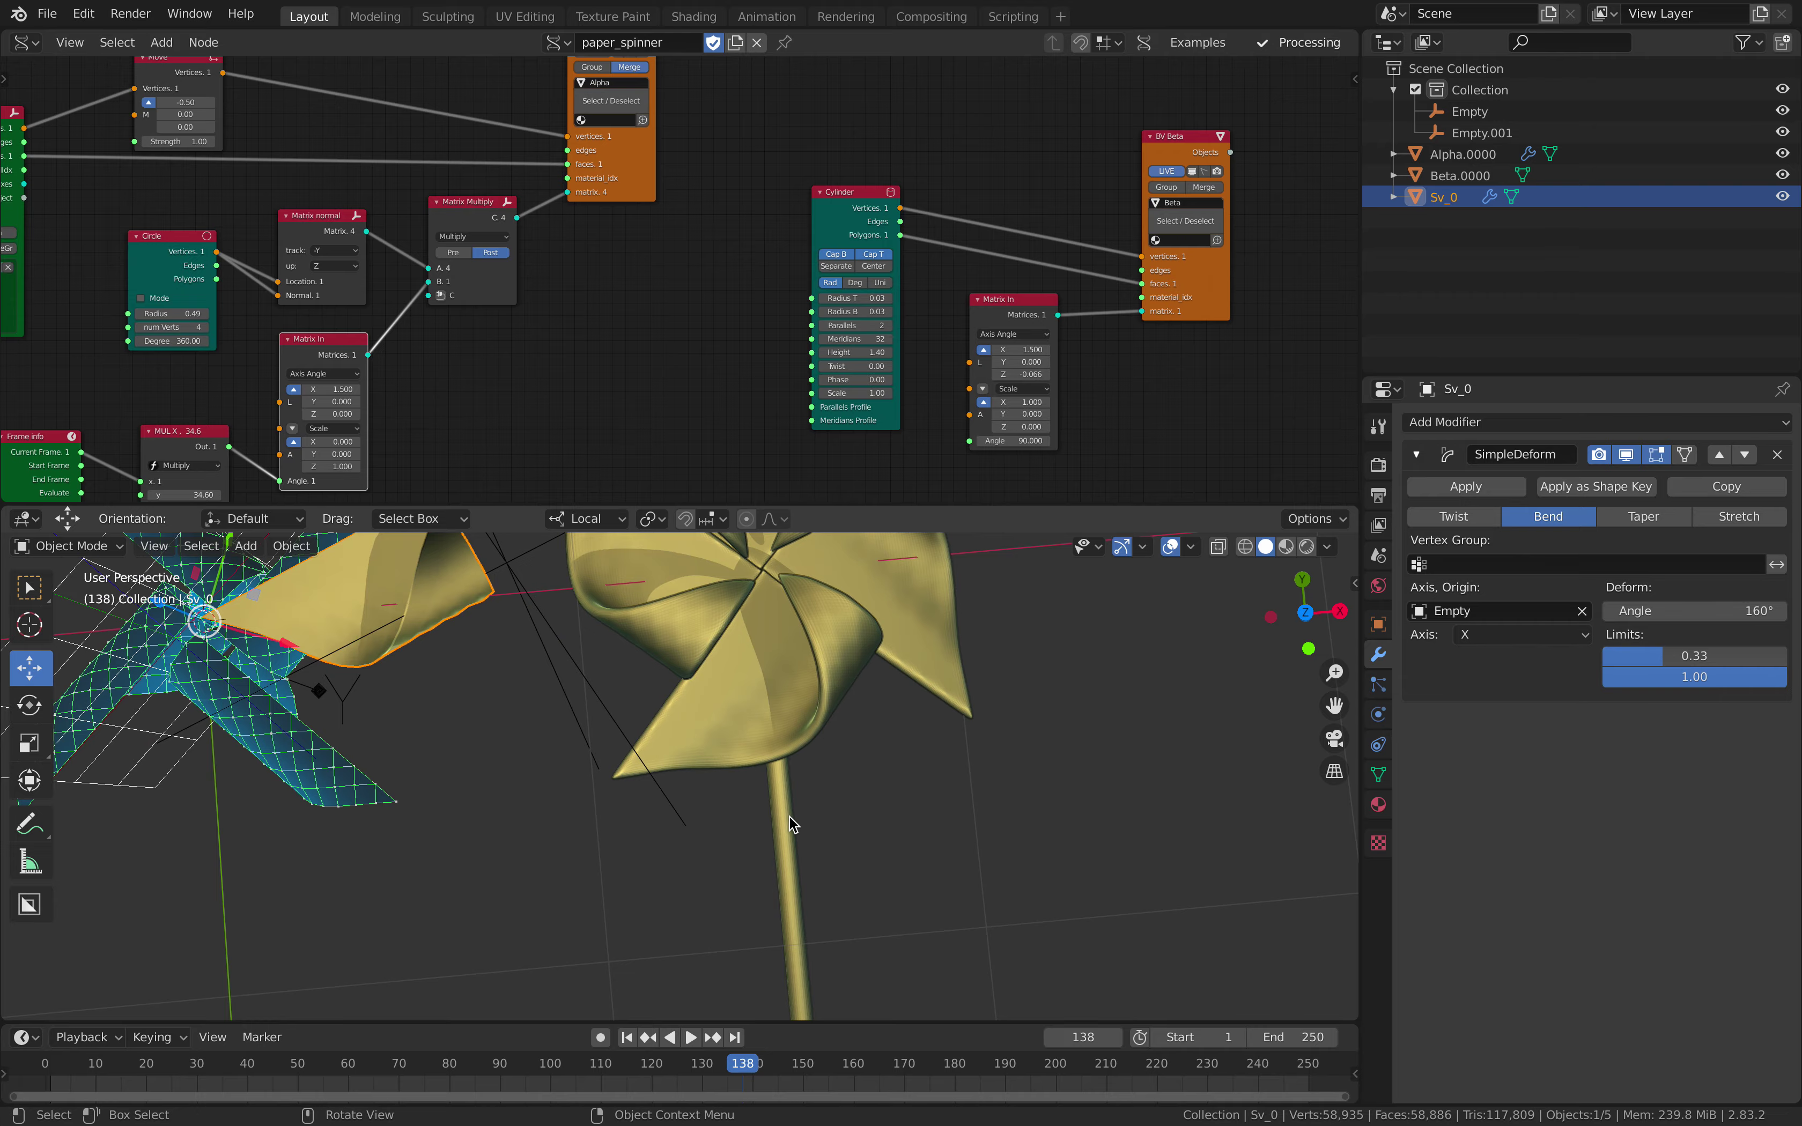
click(788, 816)
middle_drag(789, 816, 751, 622)
click(958, 655)
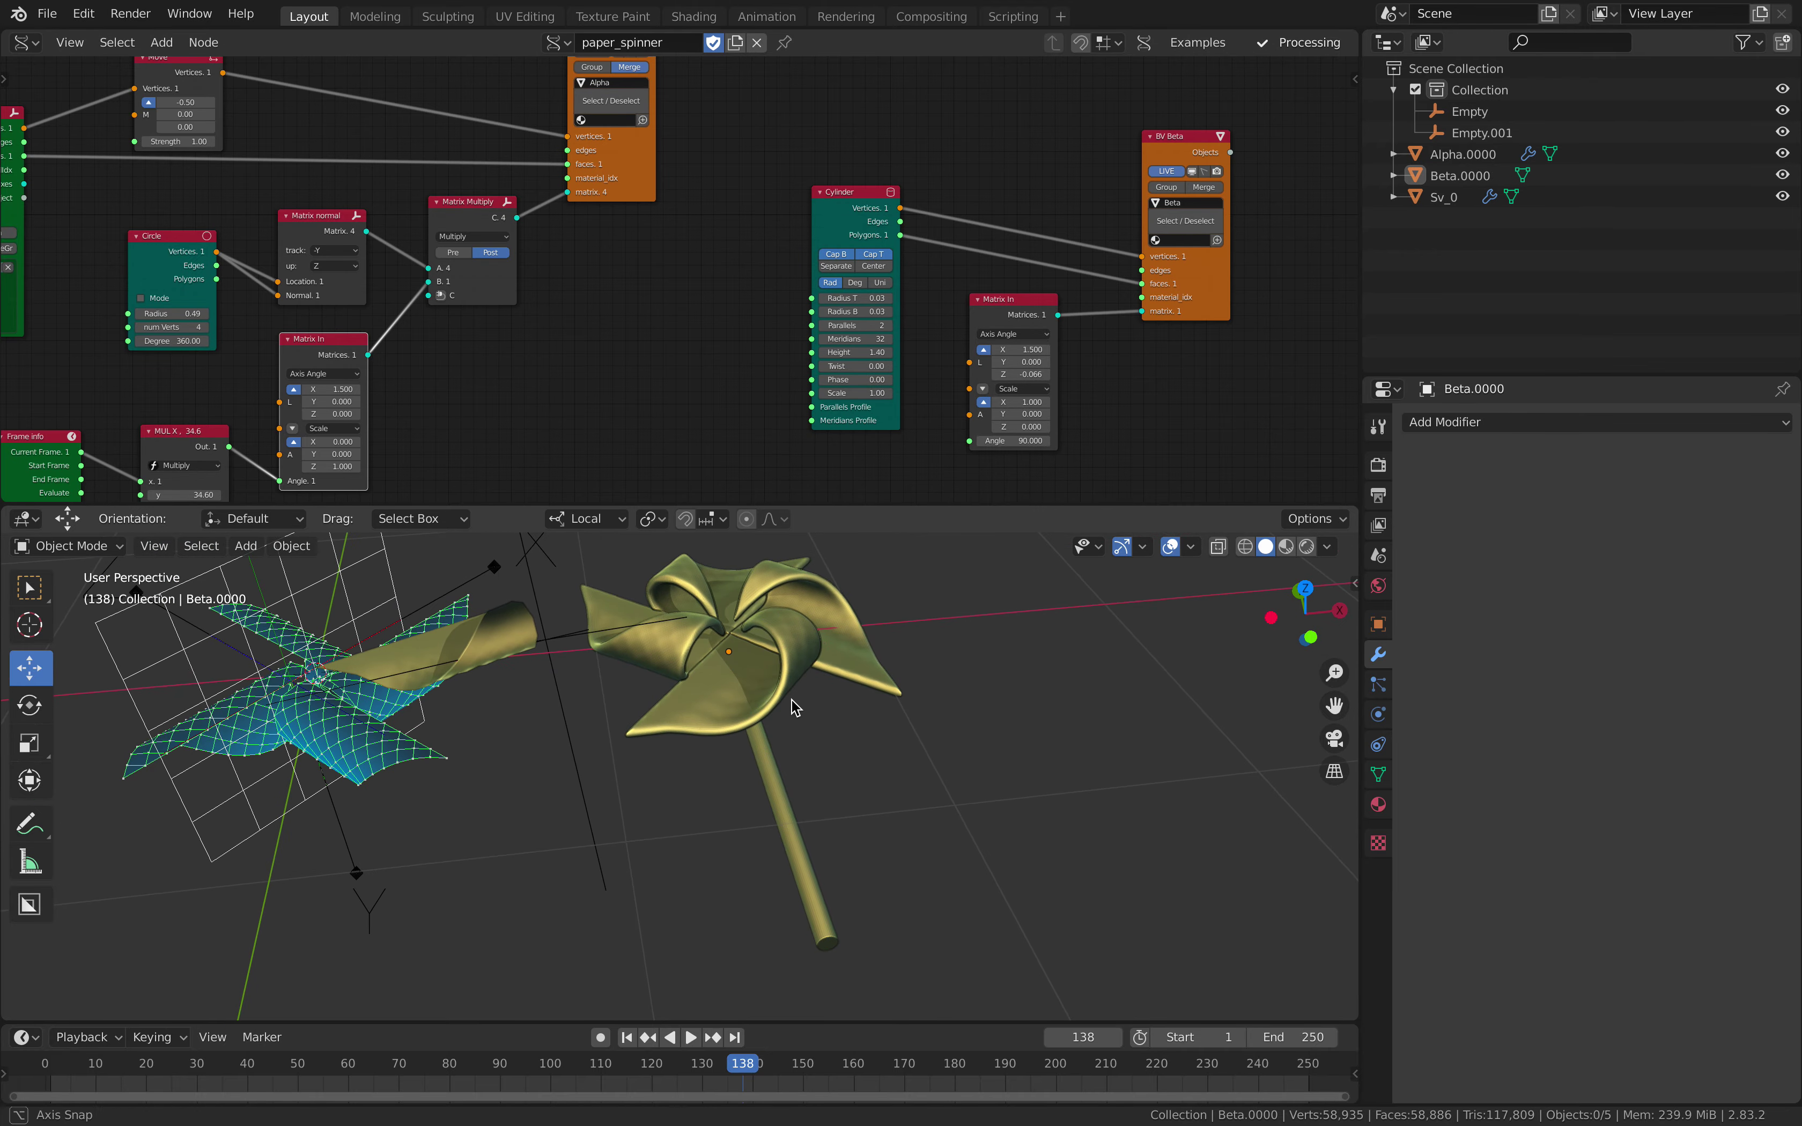
middle_drag(792, 701, 778, 653)
scroll(779, 660, up, 2)
middle_drag(778, 670, 762, 755)
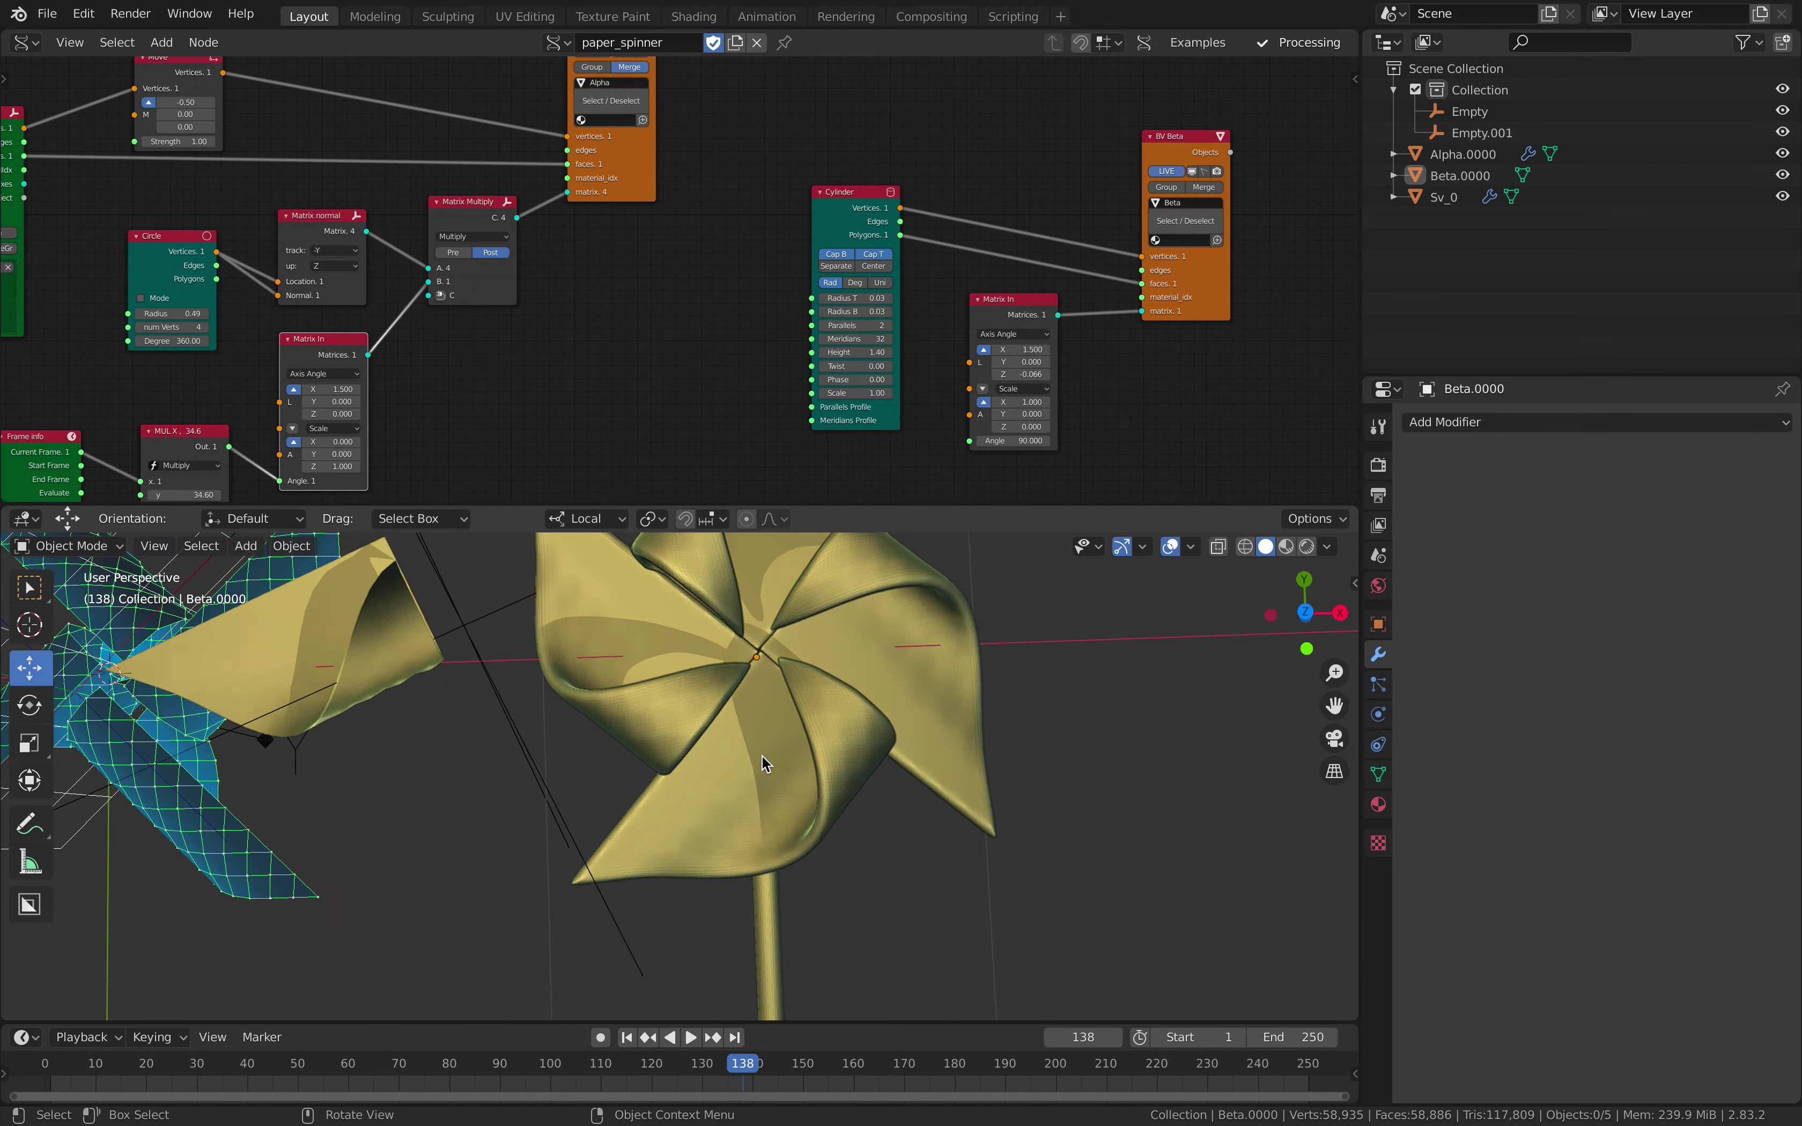
scroll(761, 754, up, 1)
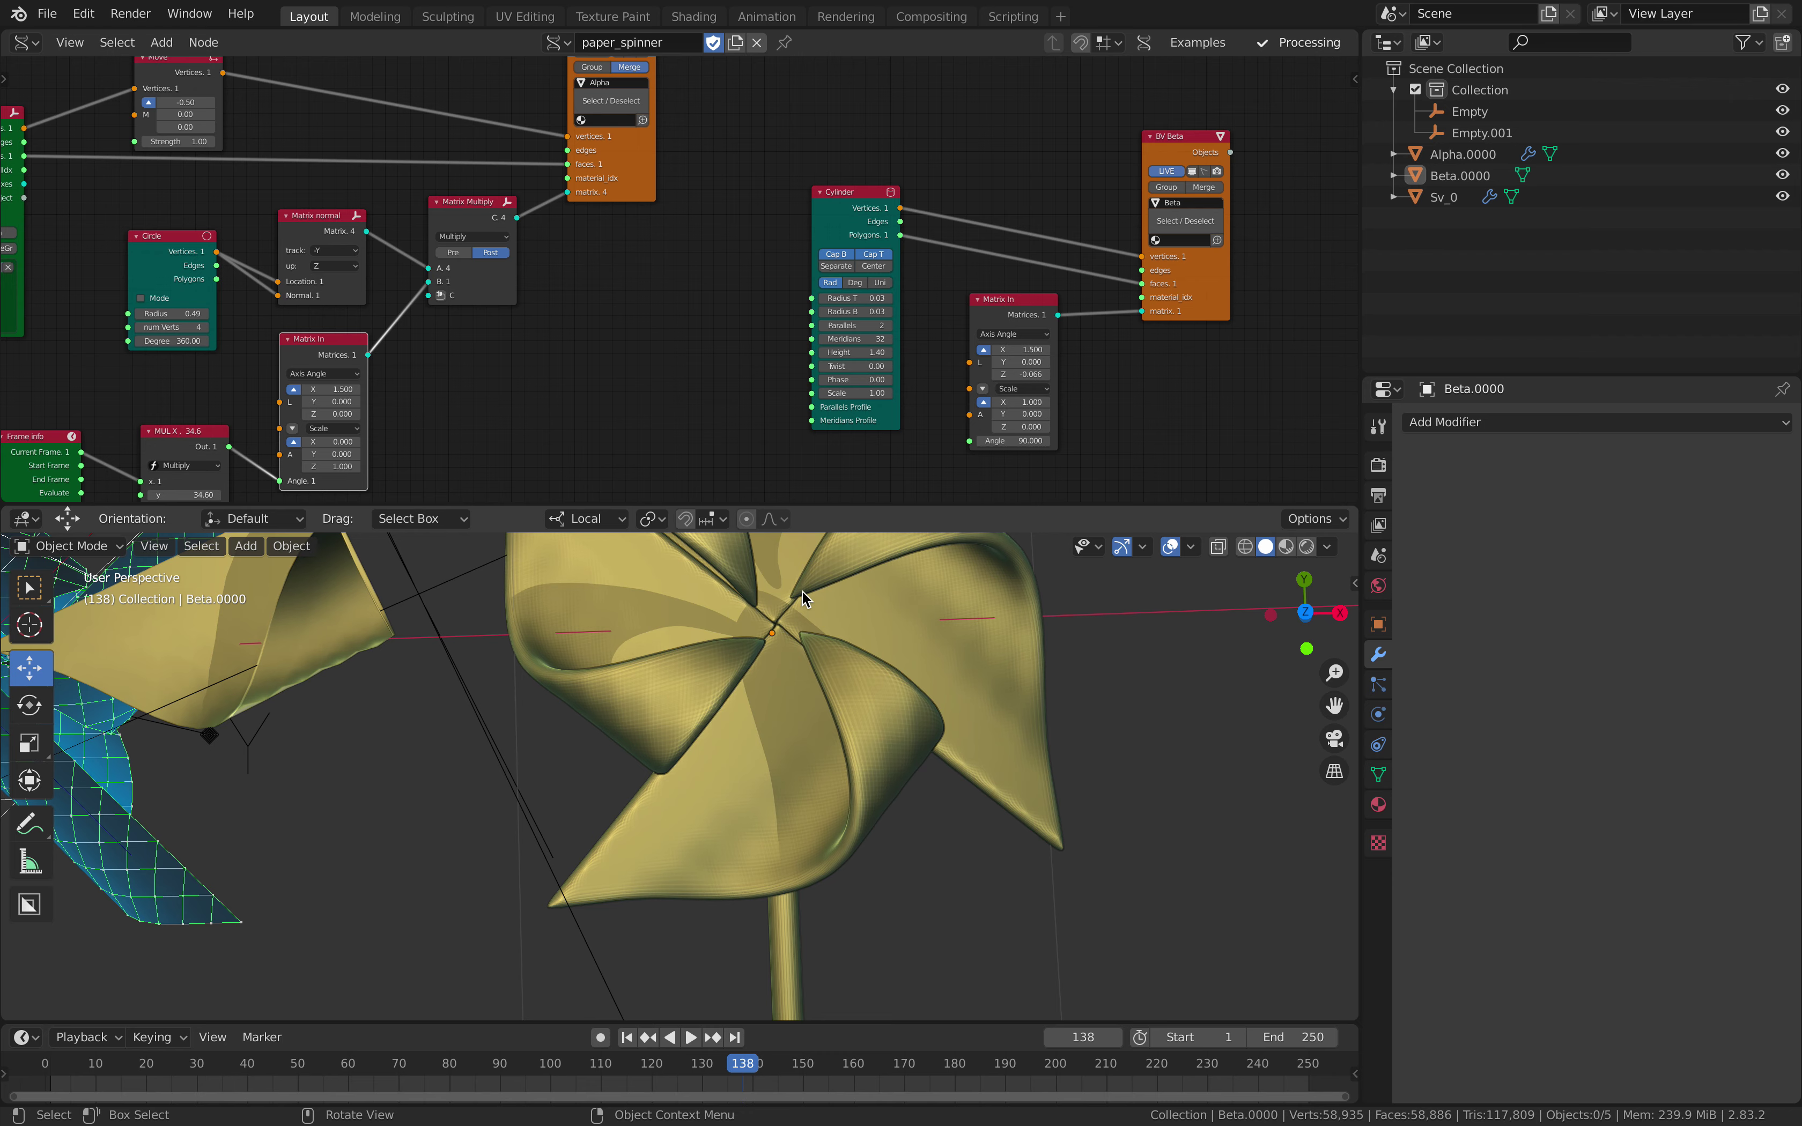
scroll(813, 648, down, 3)
middle_drag(813, 648, 747, 645)
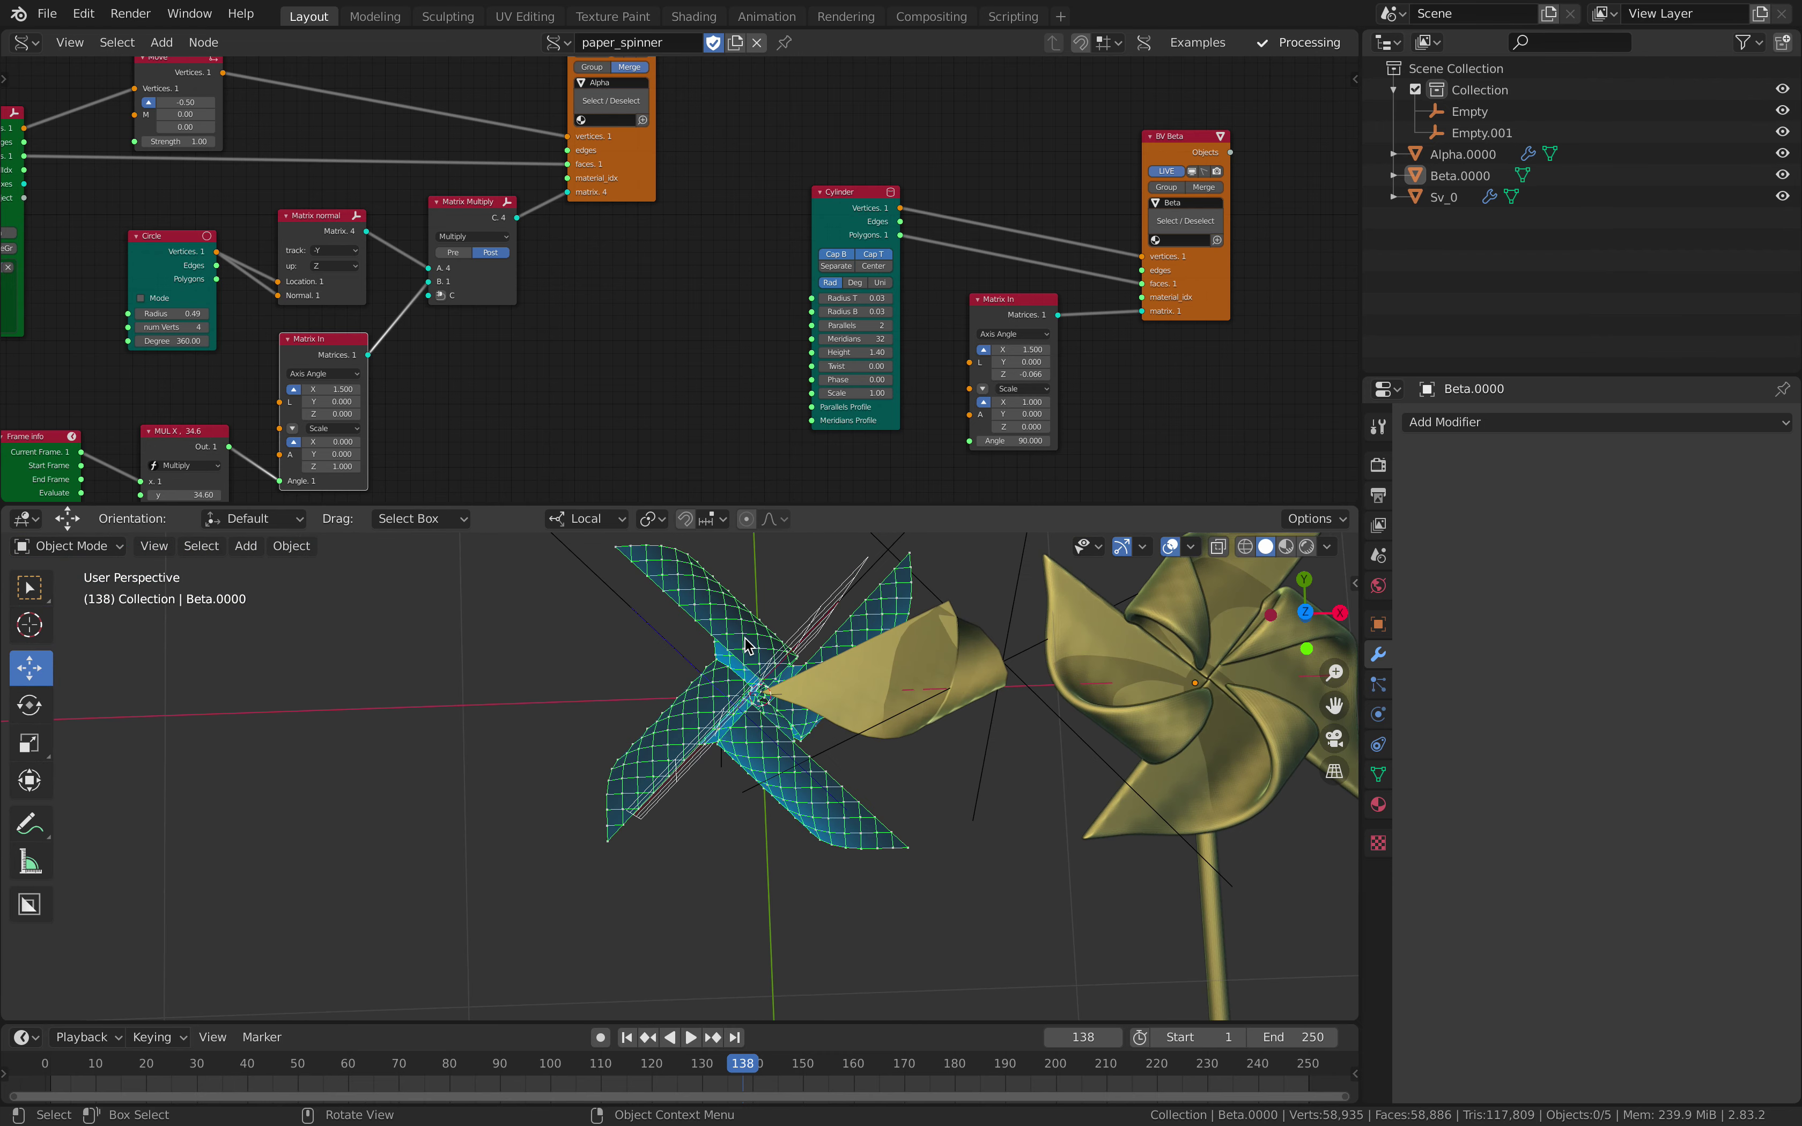
Move the Circle and Matrix normal nodes feeding the Temporal Viewer closer to the Crop mesh 2D node
scroll(640, 290, down, 3)
middle_drag(640, 290, 531, 343)
scroll(531, 343, up, 1)
drag(642, 360, 544, 366)
drag(779, 354, 716, 335)
middle_drag(612, 259, 724, 367)
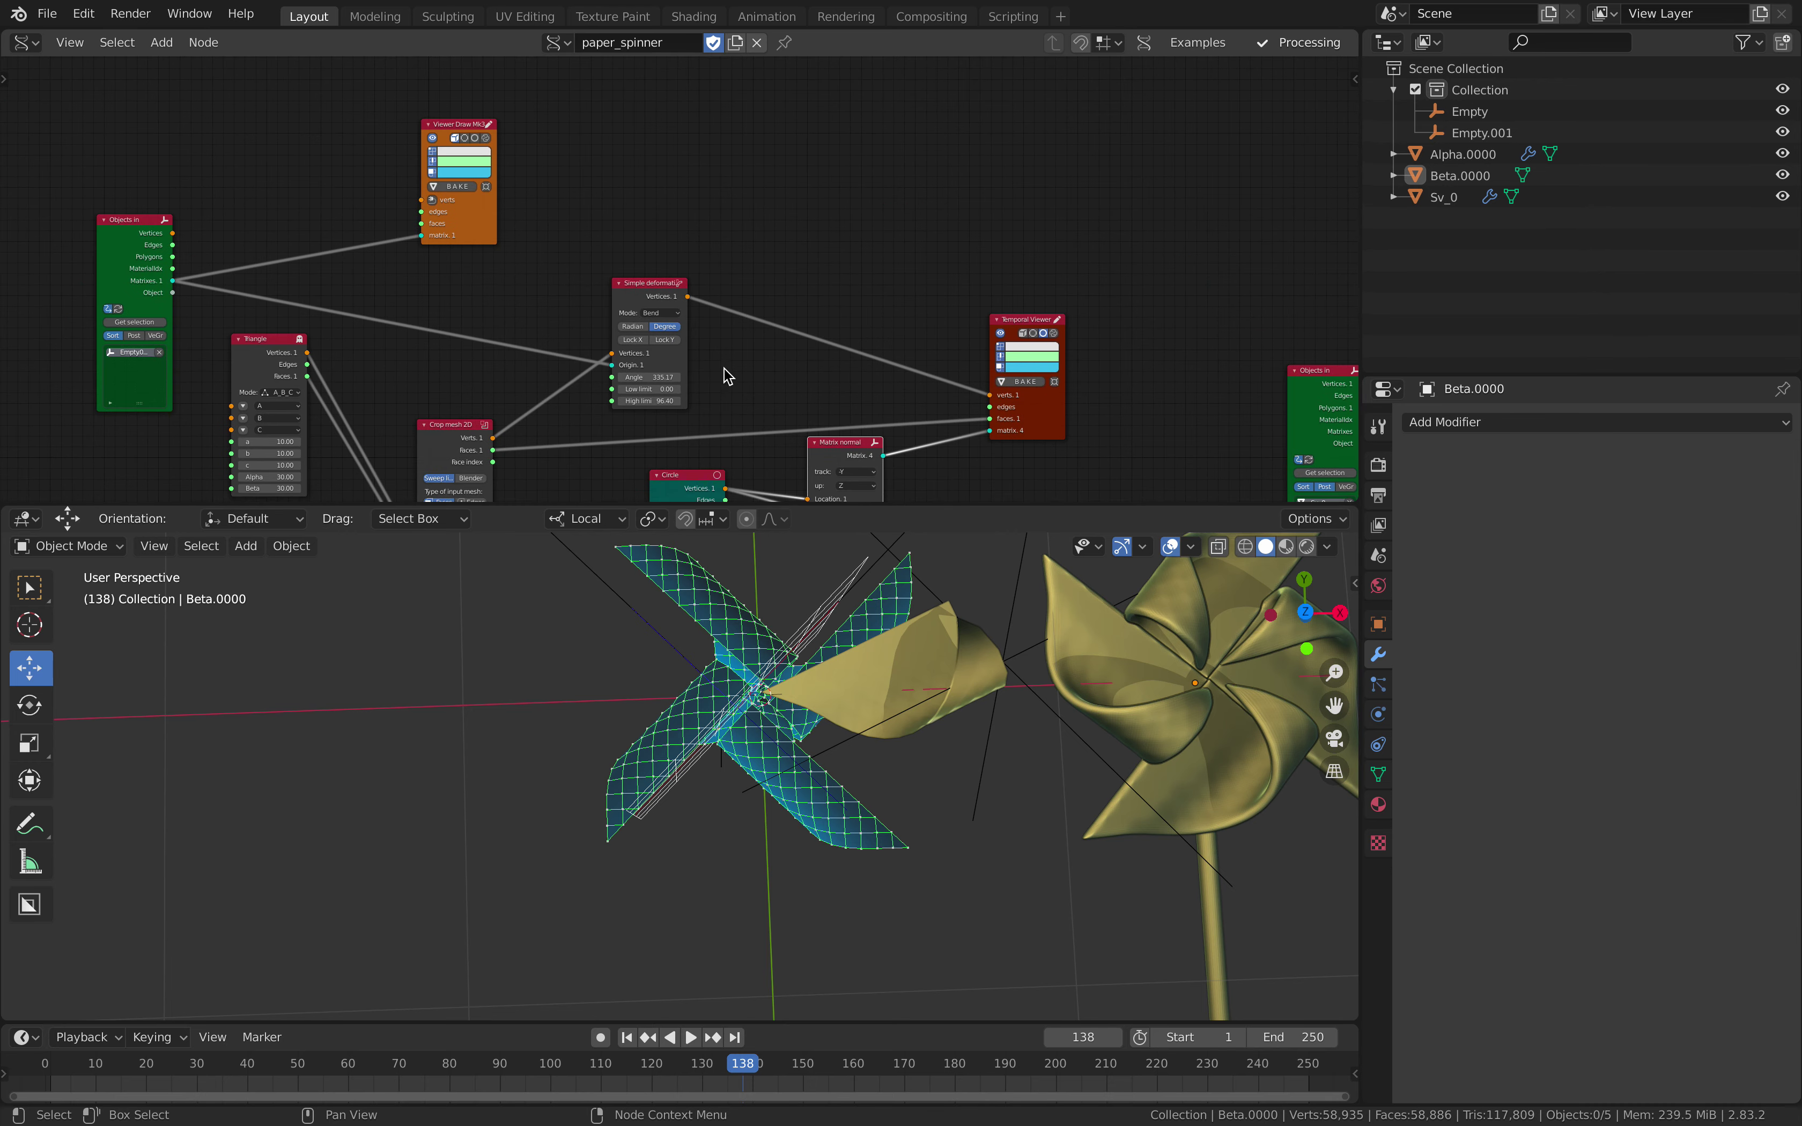
Widen the Simple deformation node so its Bend settings are easier to read
scroll(728, 376, up, 2)
drag(665, 305, 601, 276)
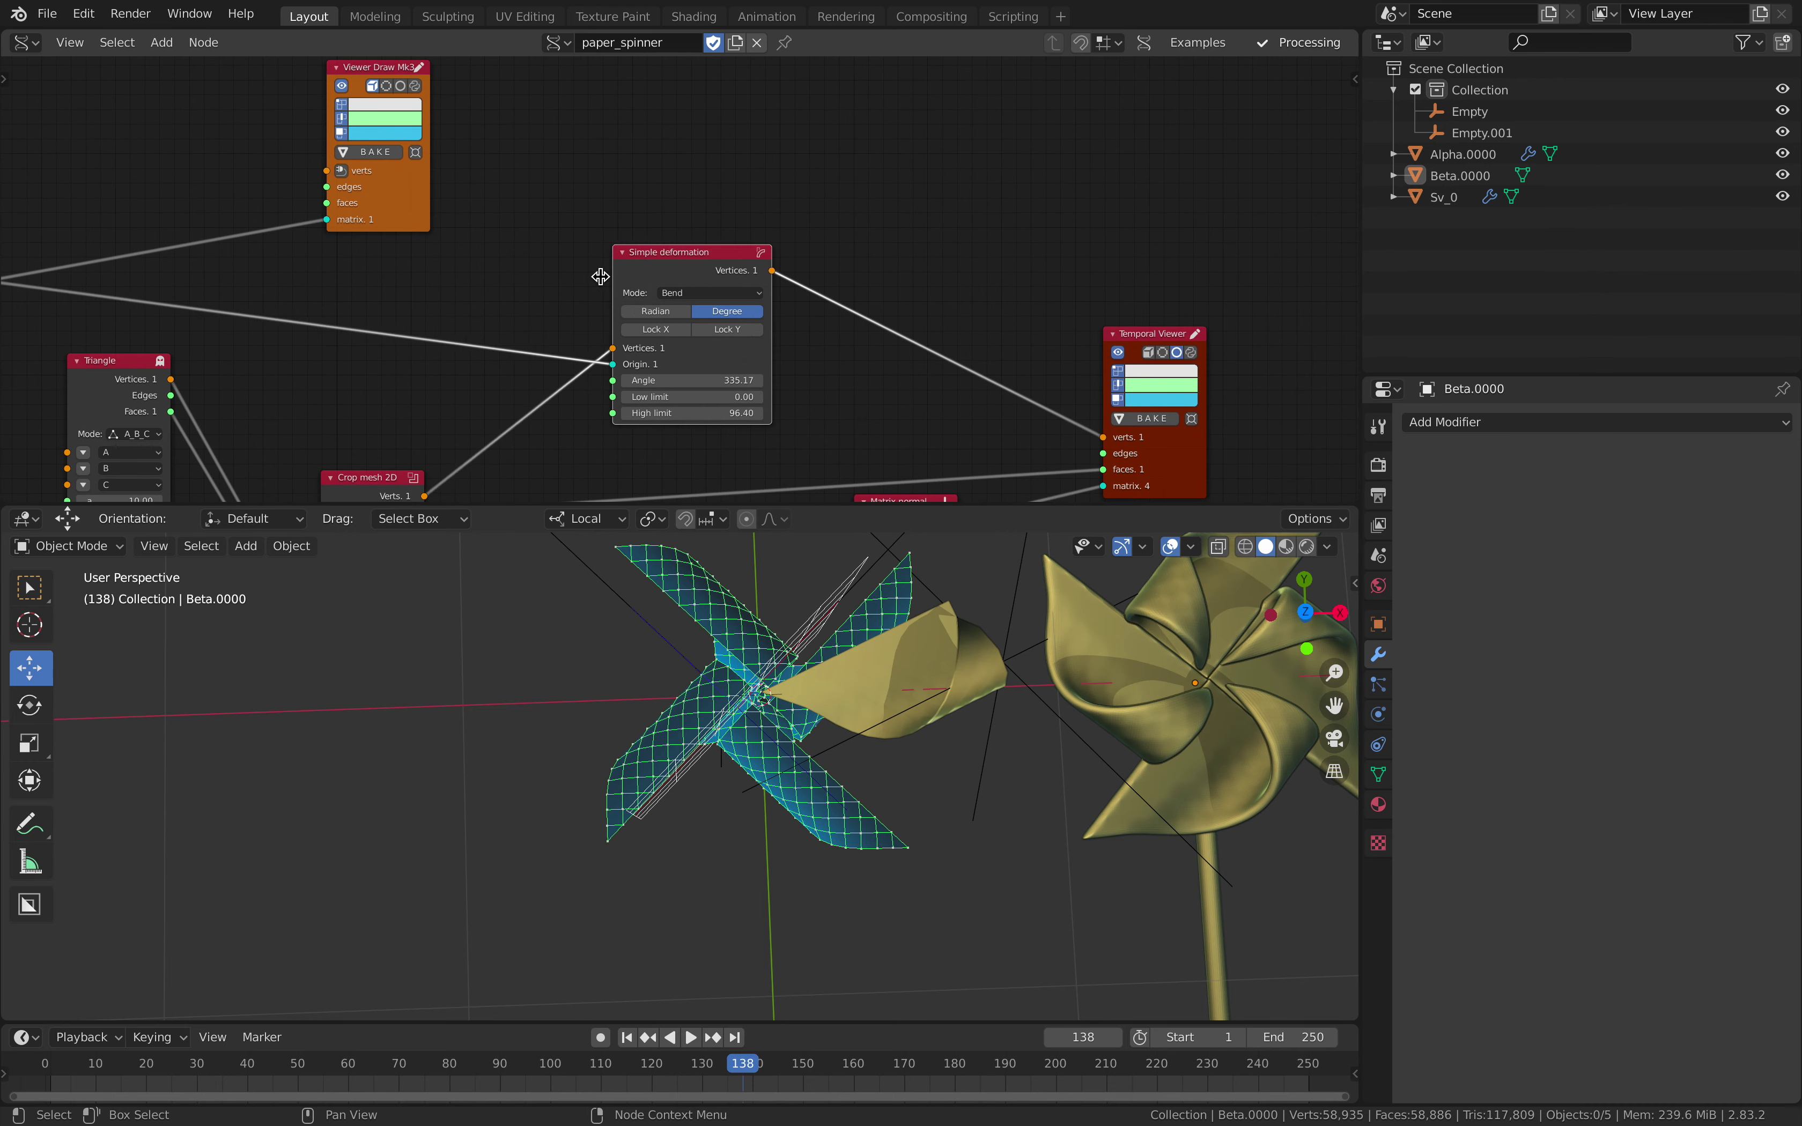
scroll(668, 235, up, 3)
middle_drag(726, 264, 823, 182)
scroll(749, 307, down, 2)
middle_drag(750, 308, 811, 288)
middle_drag(688, 275, 802, 285)
Shift the Objects in node away from the Triangle node and rotate Empty.001 to about -91.4°, 9.76°, 44.8° during playback
middle_drag(789, 651, 484, 623)
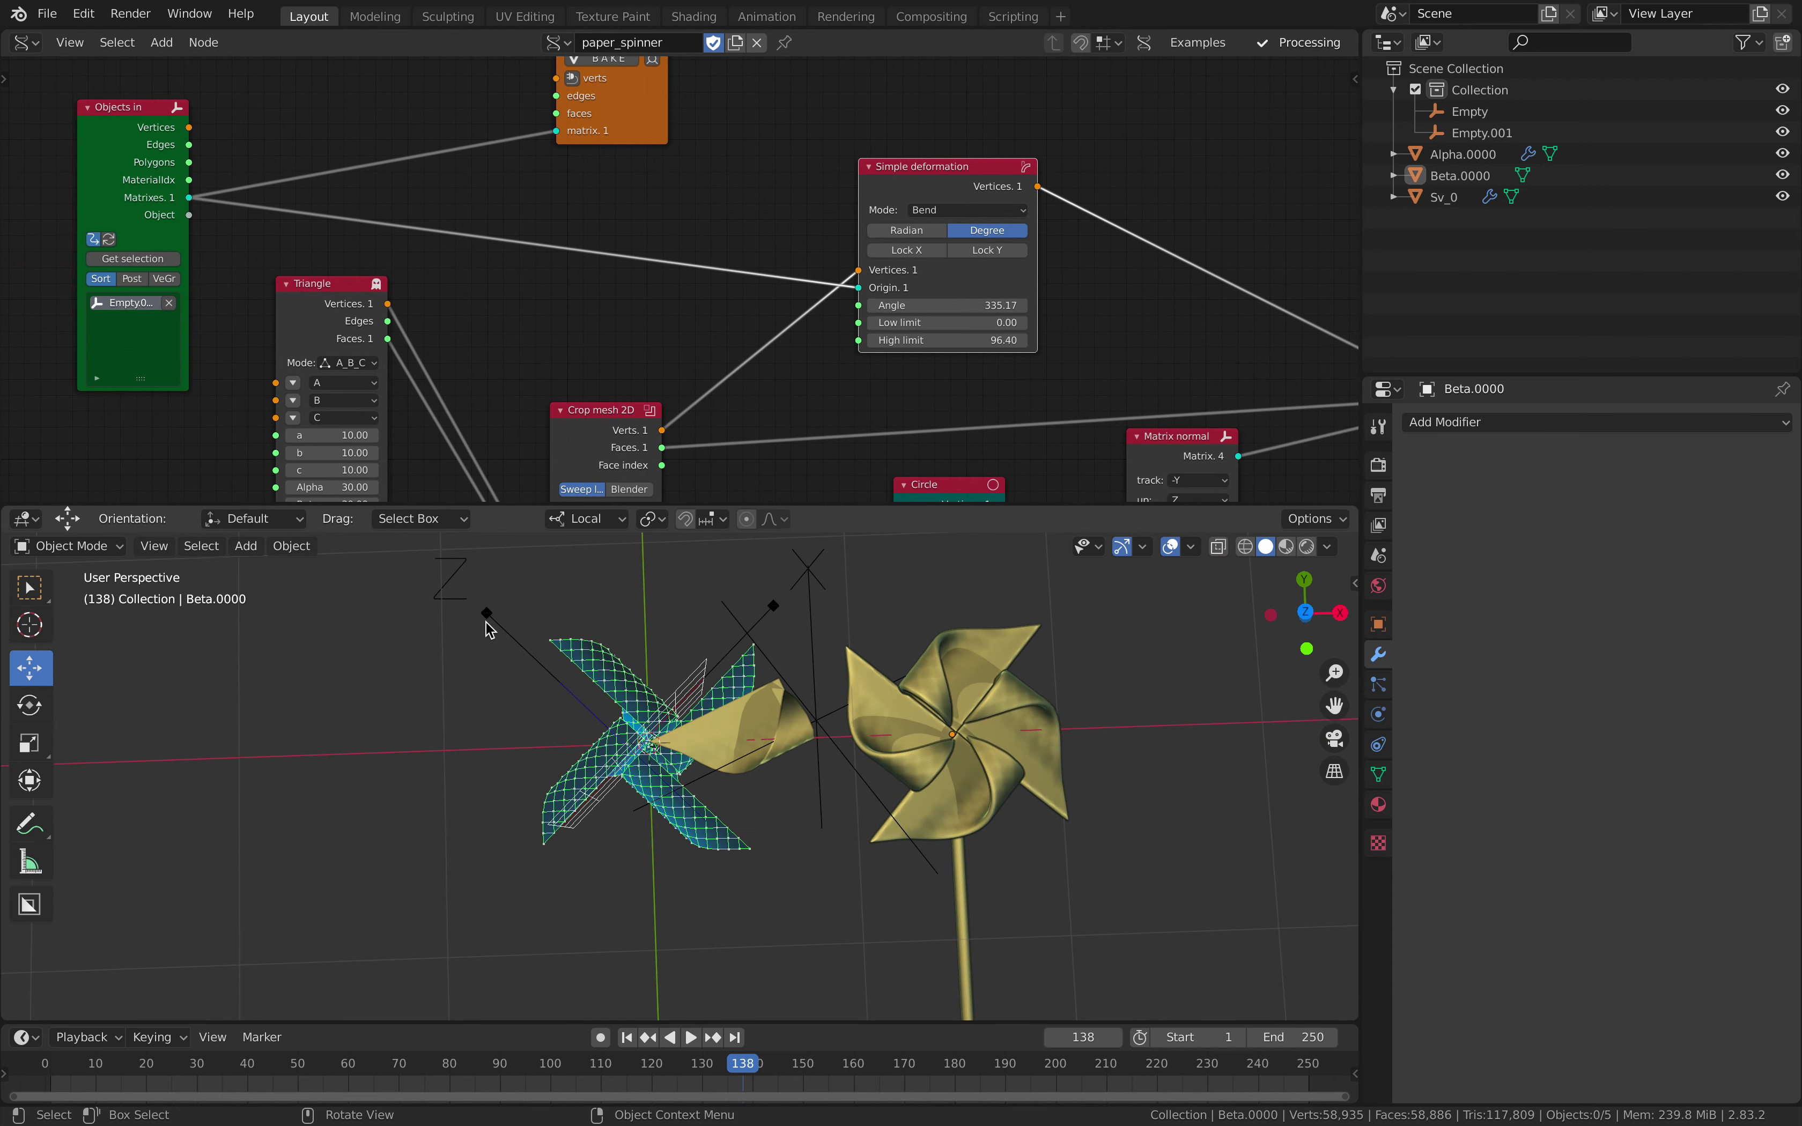
click(487, 622)
shift+middle_drag(635, 610, 546, 628)
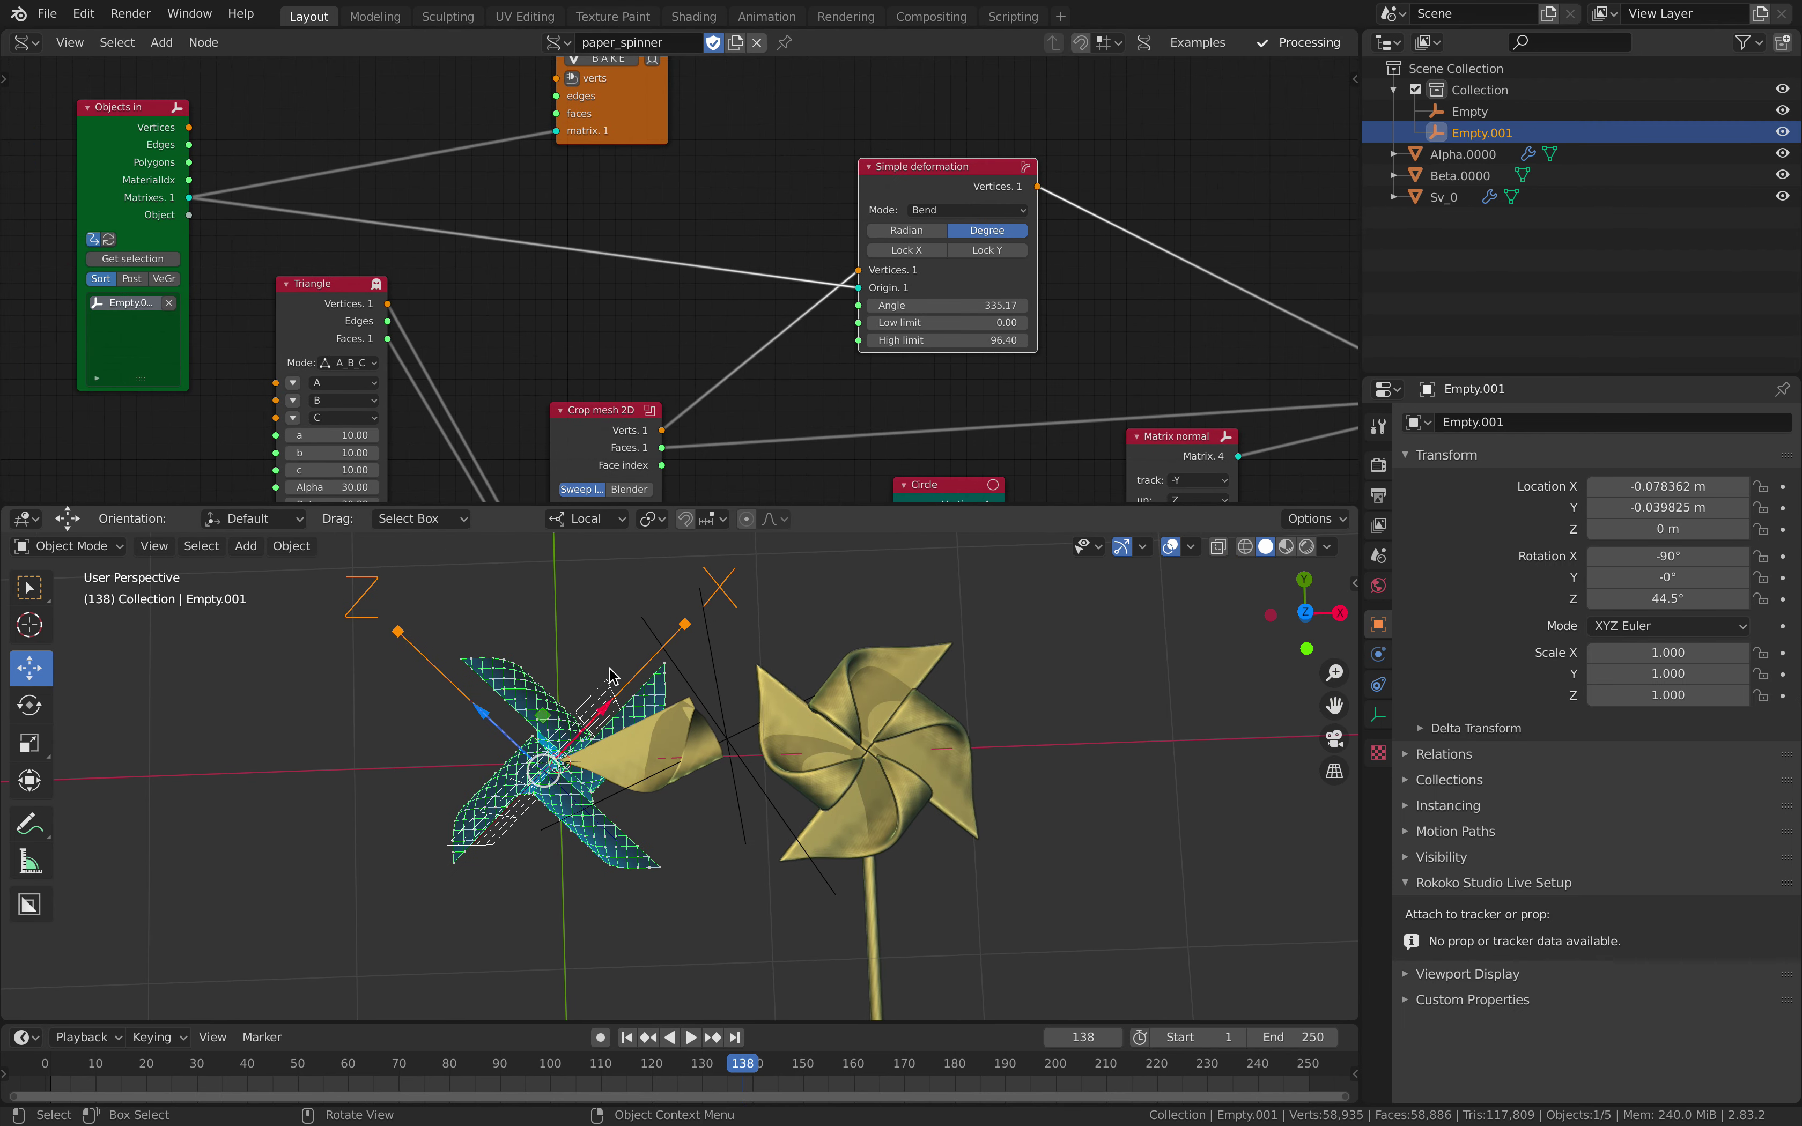
drag(96, 192, 53, 197)
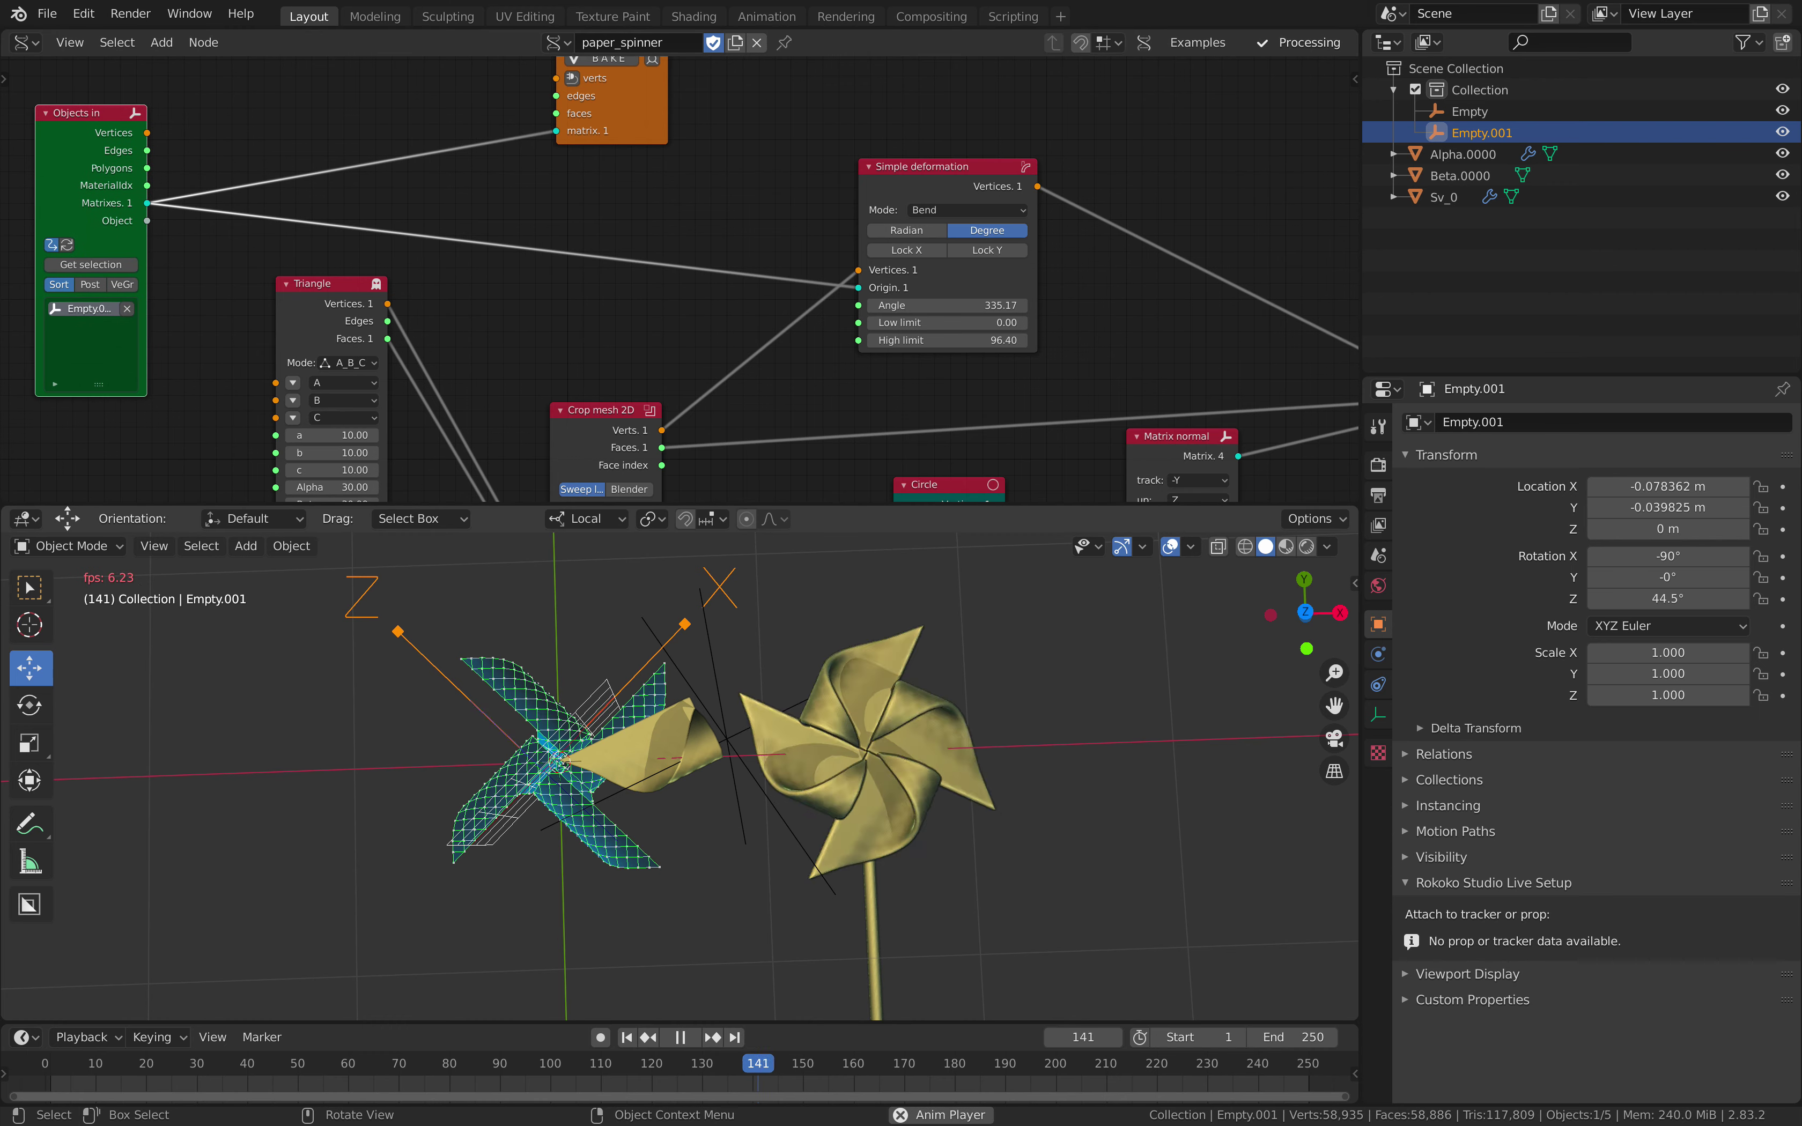
key(r)
key(r)
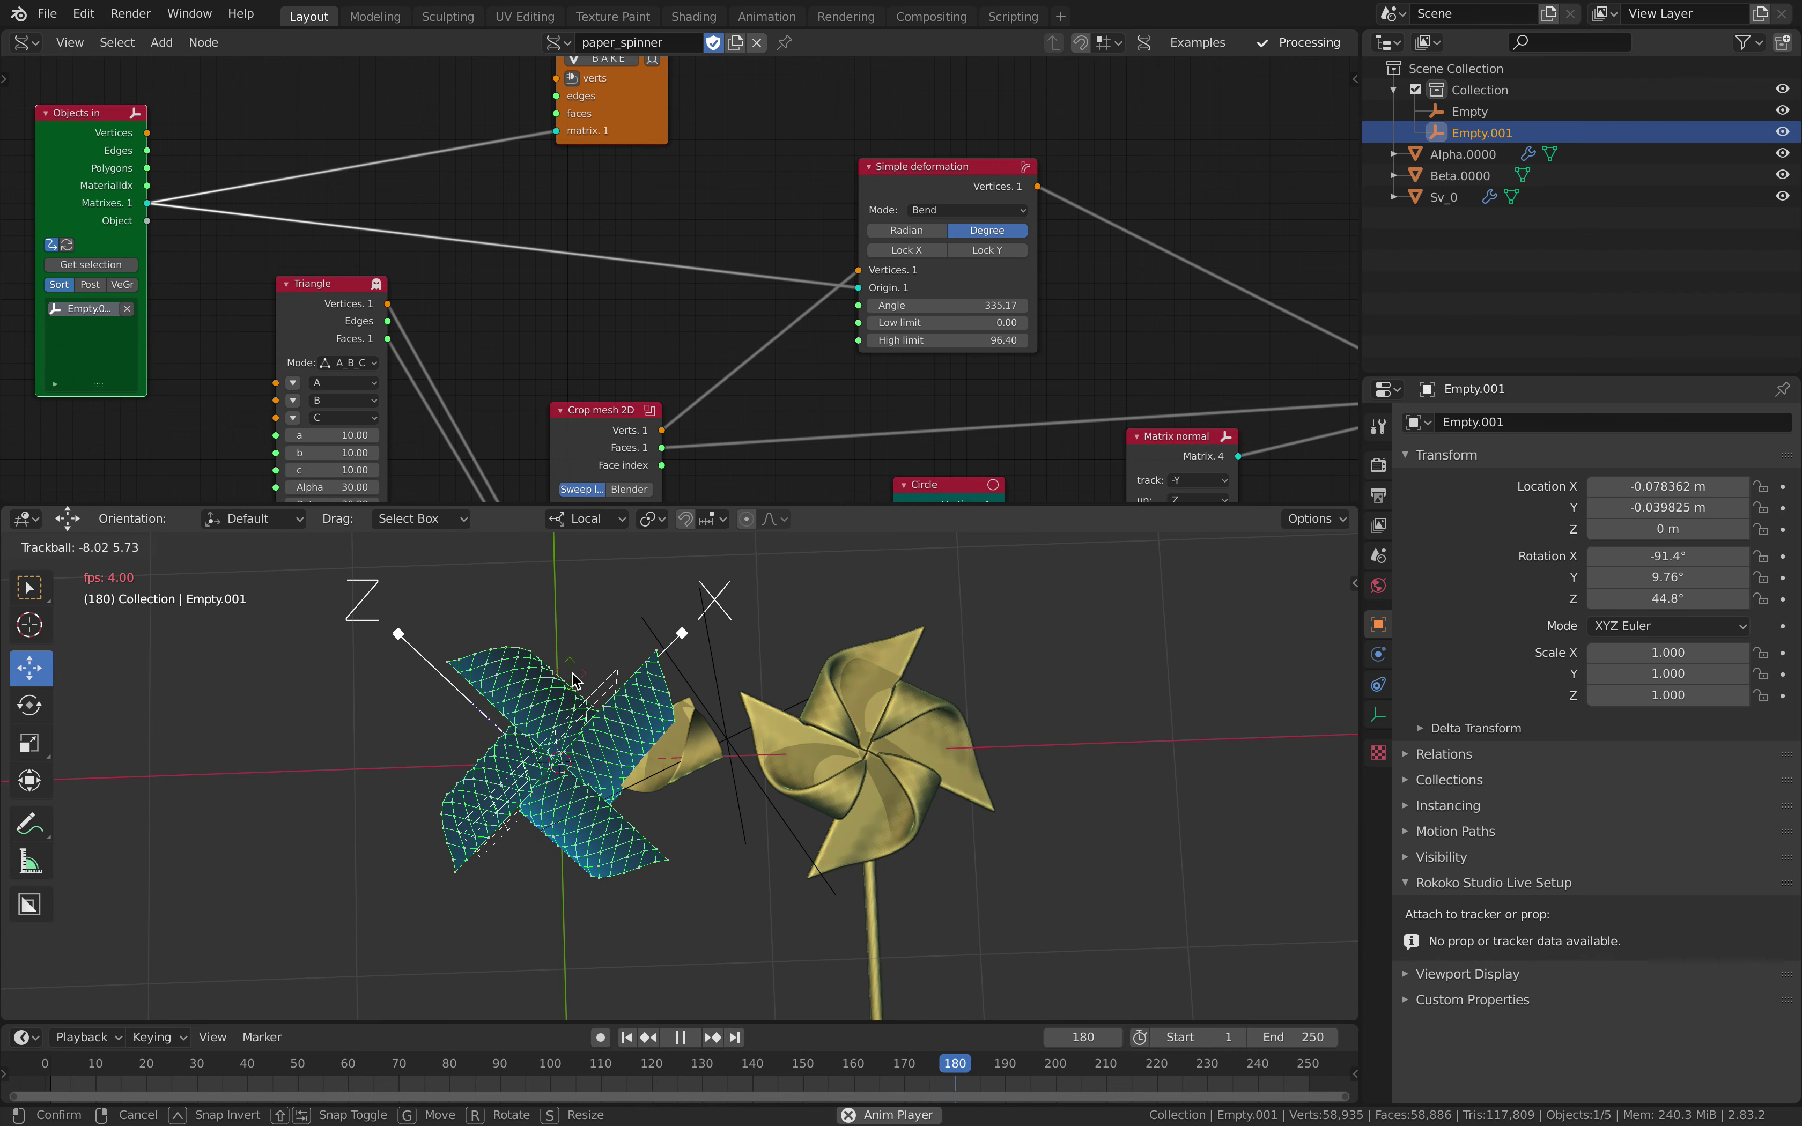
click(572, 674)
key(space)
Move the Crop mesh 2D and Viewer Draw nodes closer to their input nodes
middle_drag(531, 348, 696, 186)
scroll(558, 268, up, 2)
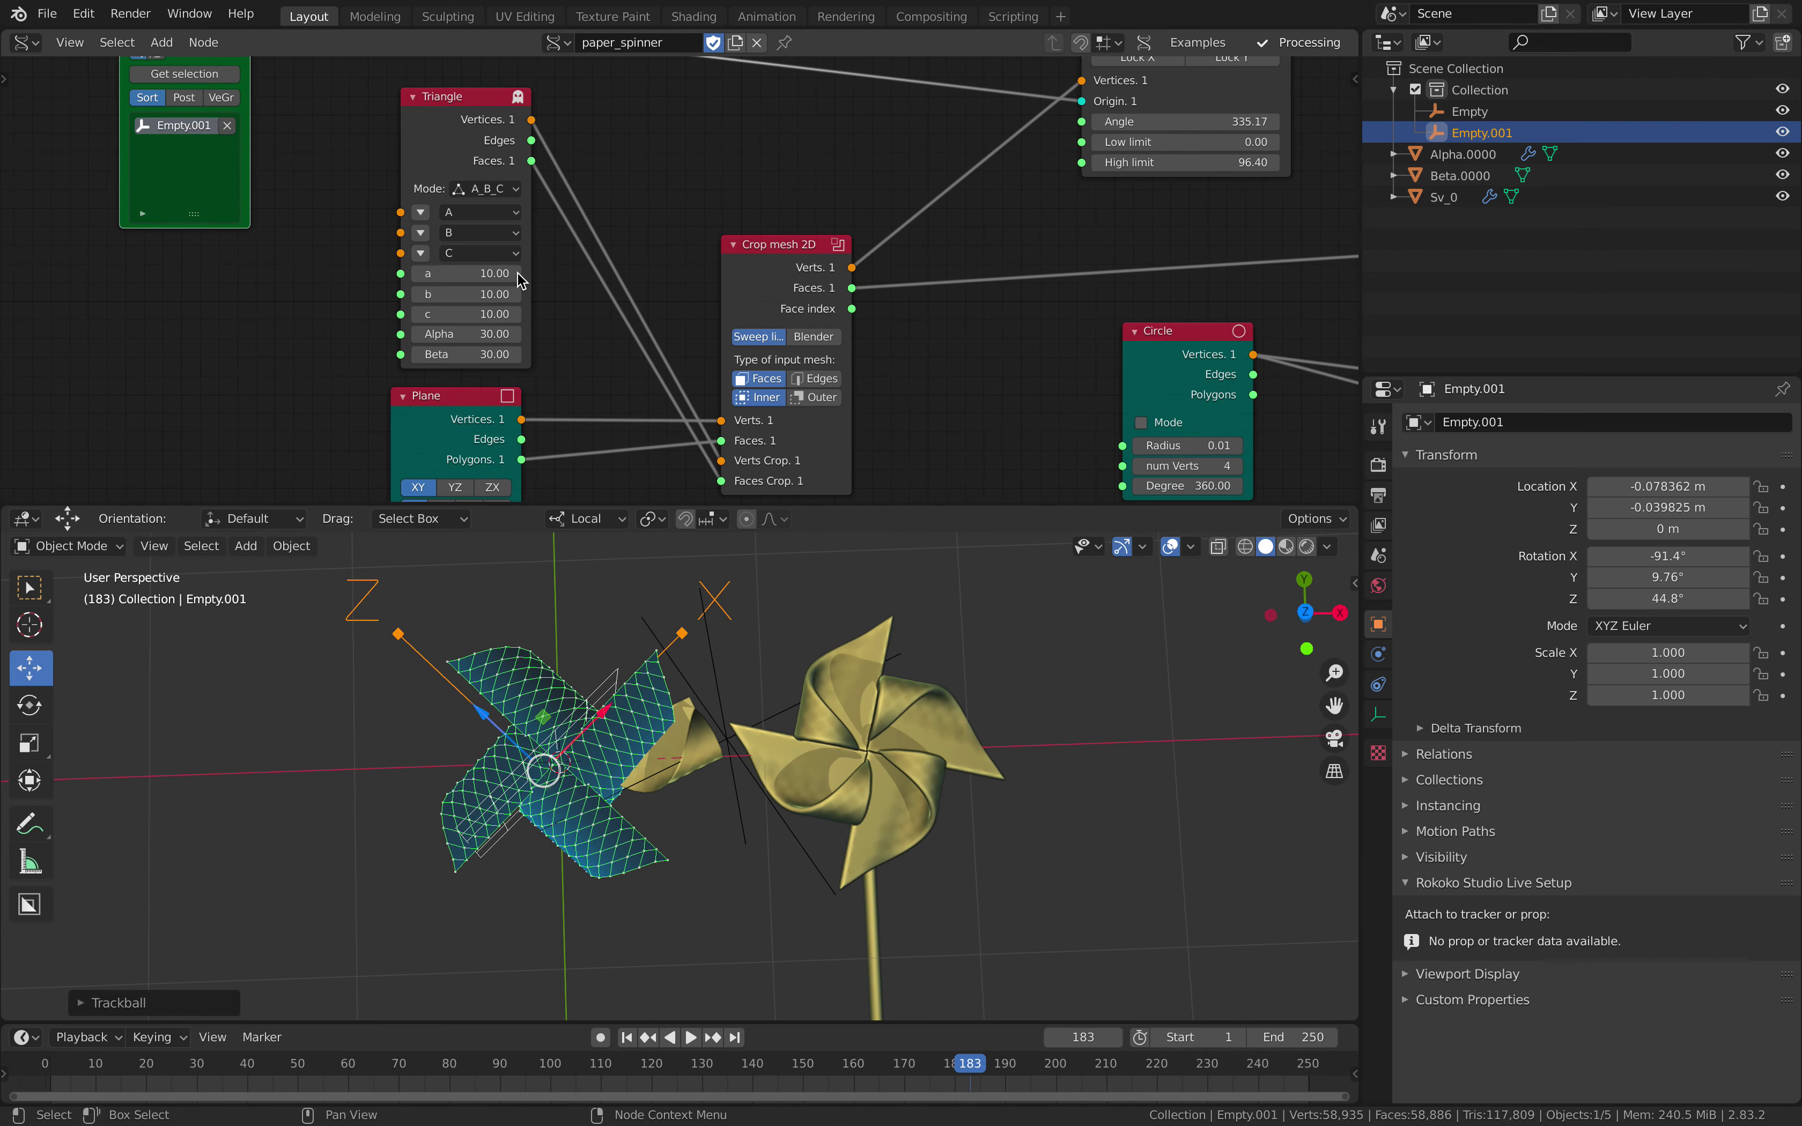
drag(766, 269, 719, 218)
middle_drag(509, 278, 485, 577)
middle_drag(554, 339, 369, 419)
drag(611, 275, 558, 237)
mouse_move(807, 460)
middle_down()
mouse_move(595, 201)
mouse_move(717, 307)
middle_up()
scroll(637, 214, up, 2)
middle_drag(623, 278, 1033, 435)
scroll(812, 354, down, 4)
middle_drag(679, 289, 647, 281)
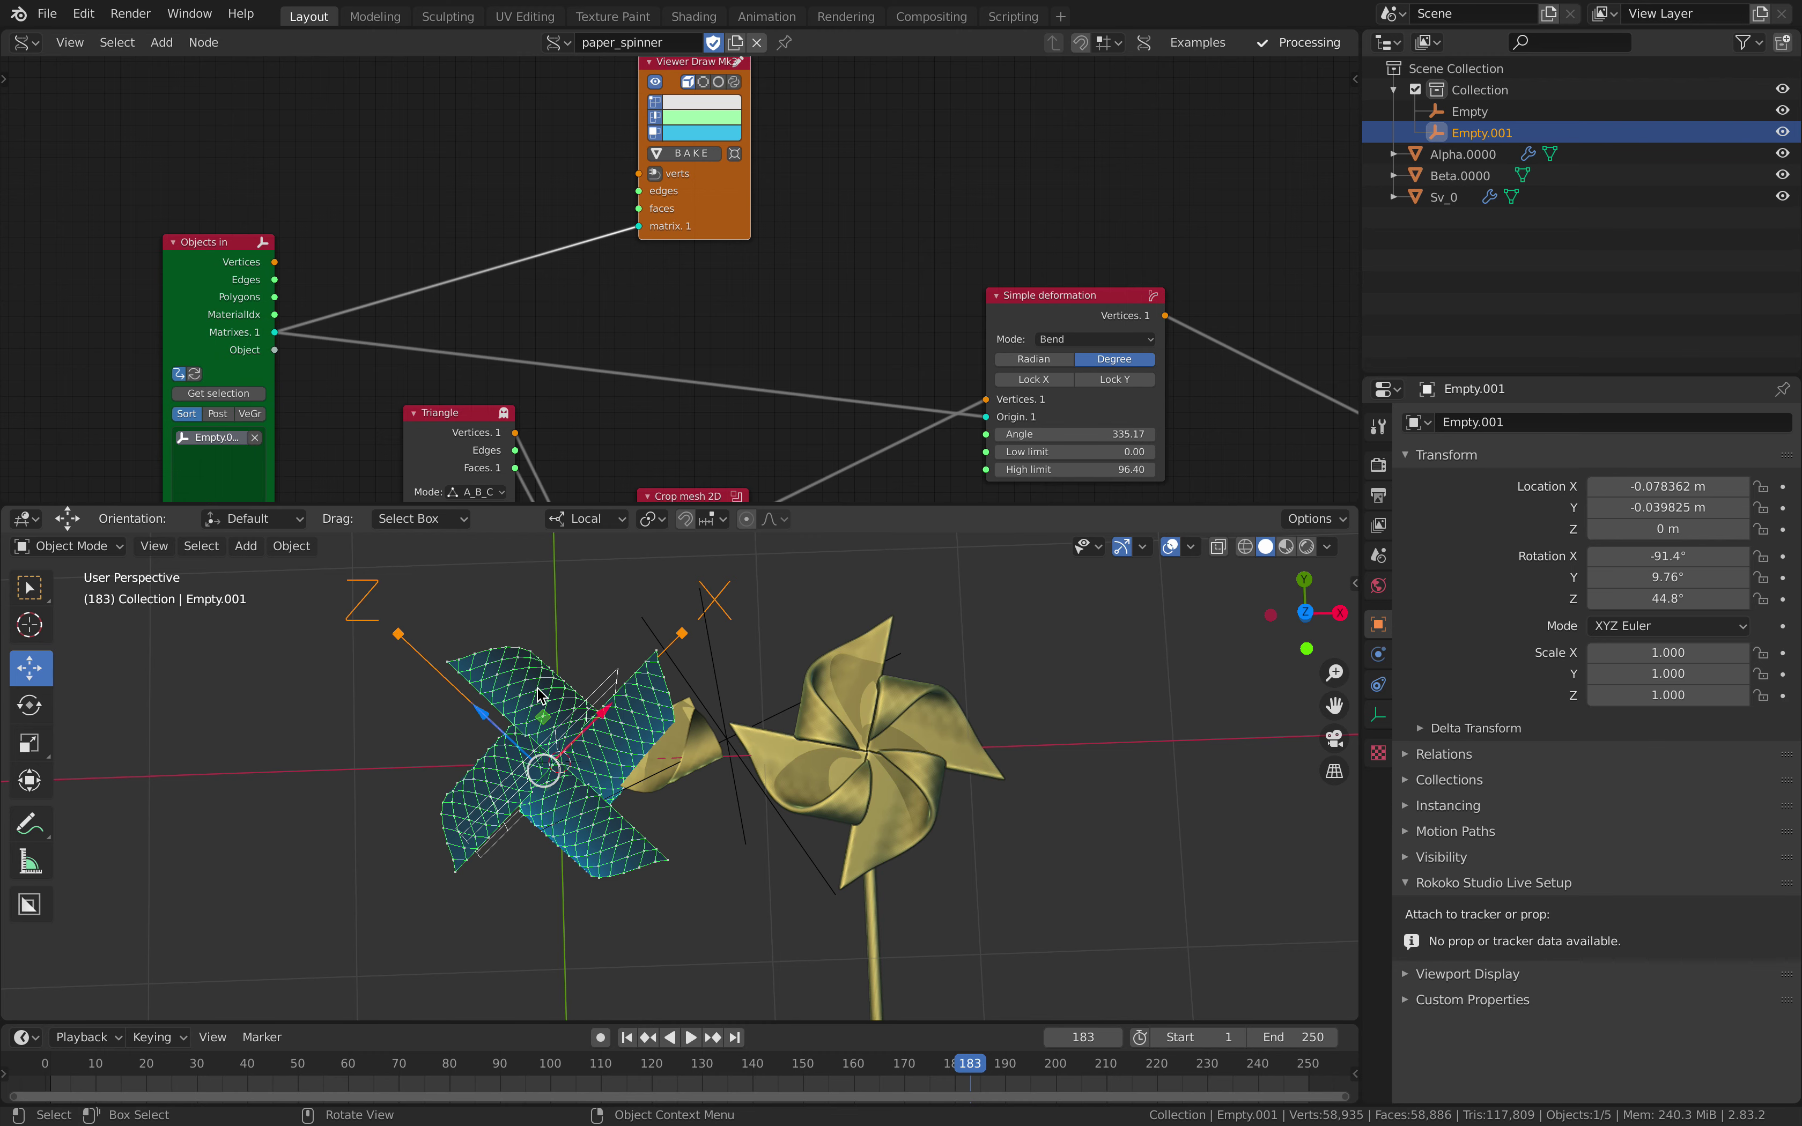
Rotate the blade's Empty to about 117°, 13.1°, 18.7° while the animation plays, and deselect it
click(774, 663)
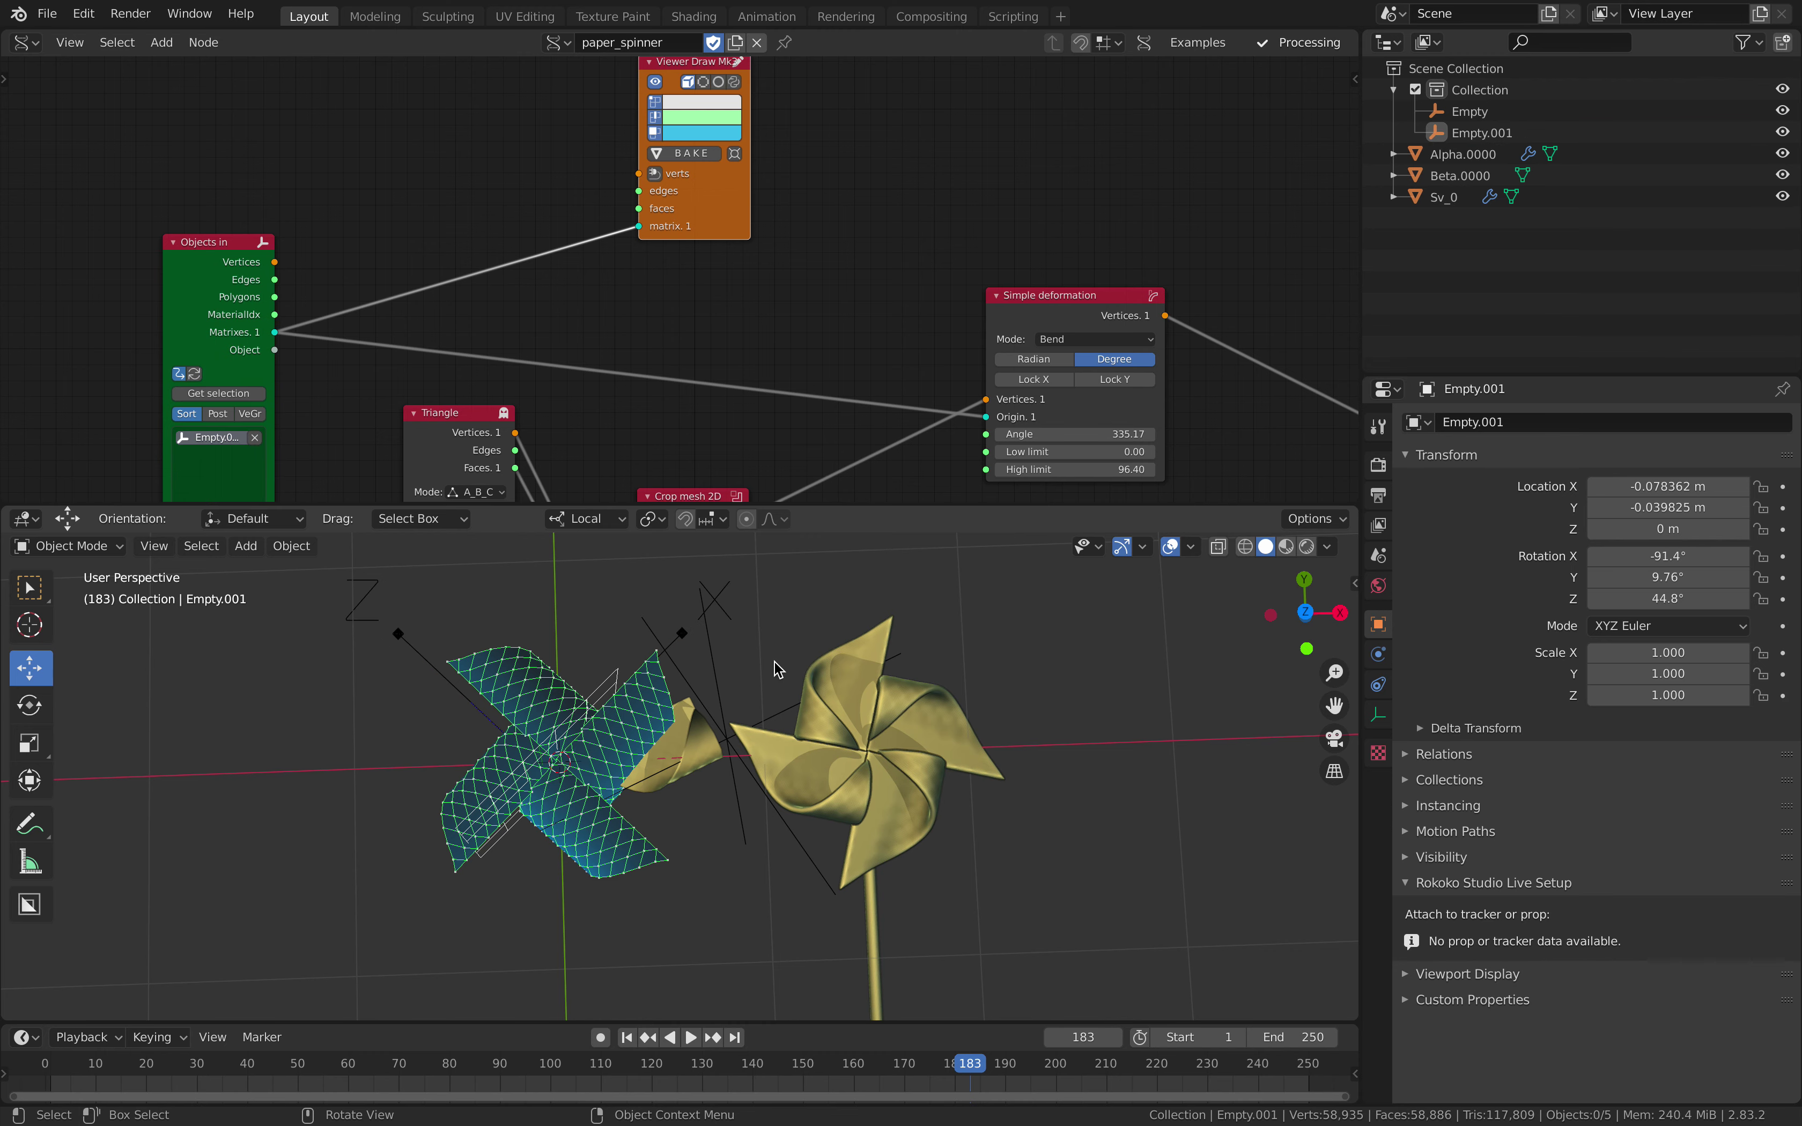
click(859, 699)
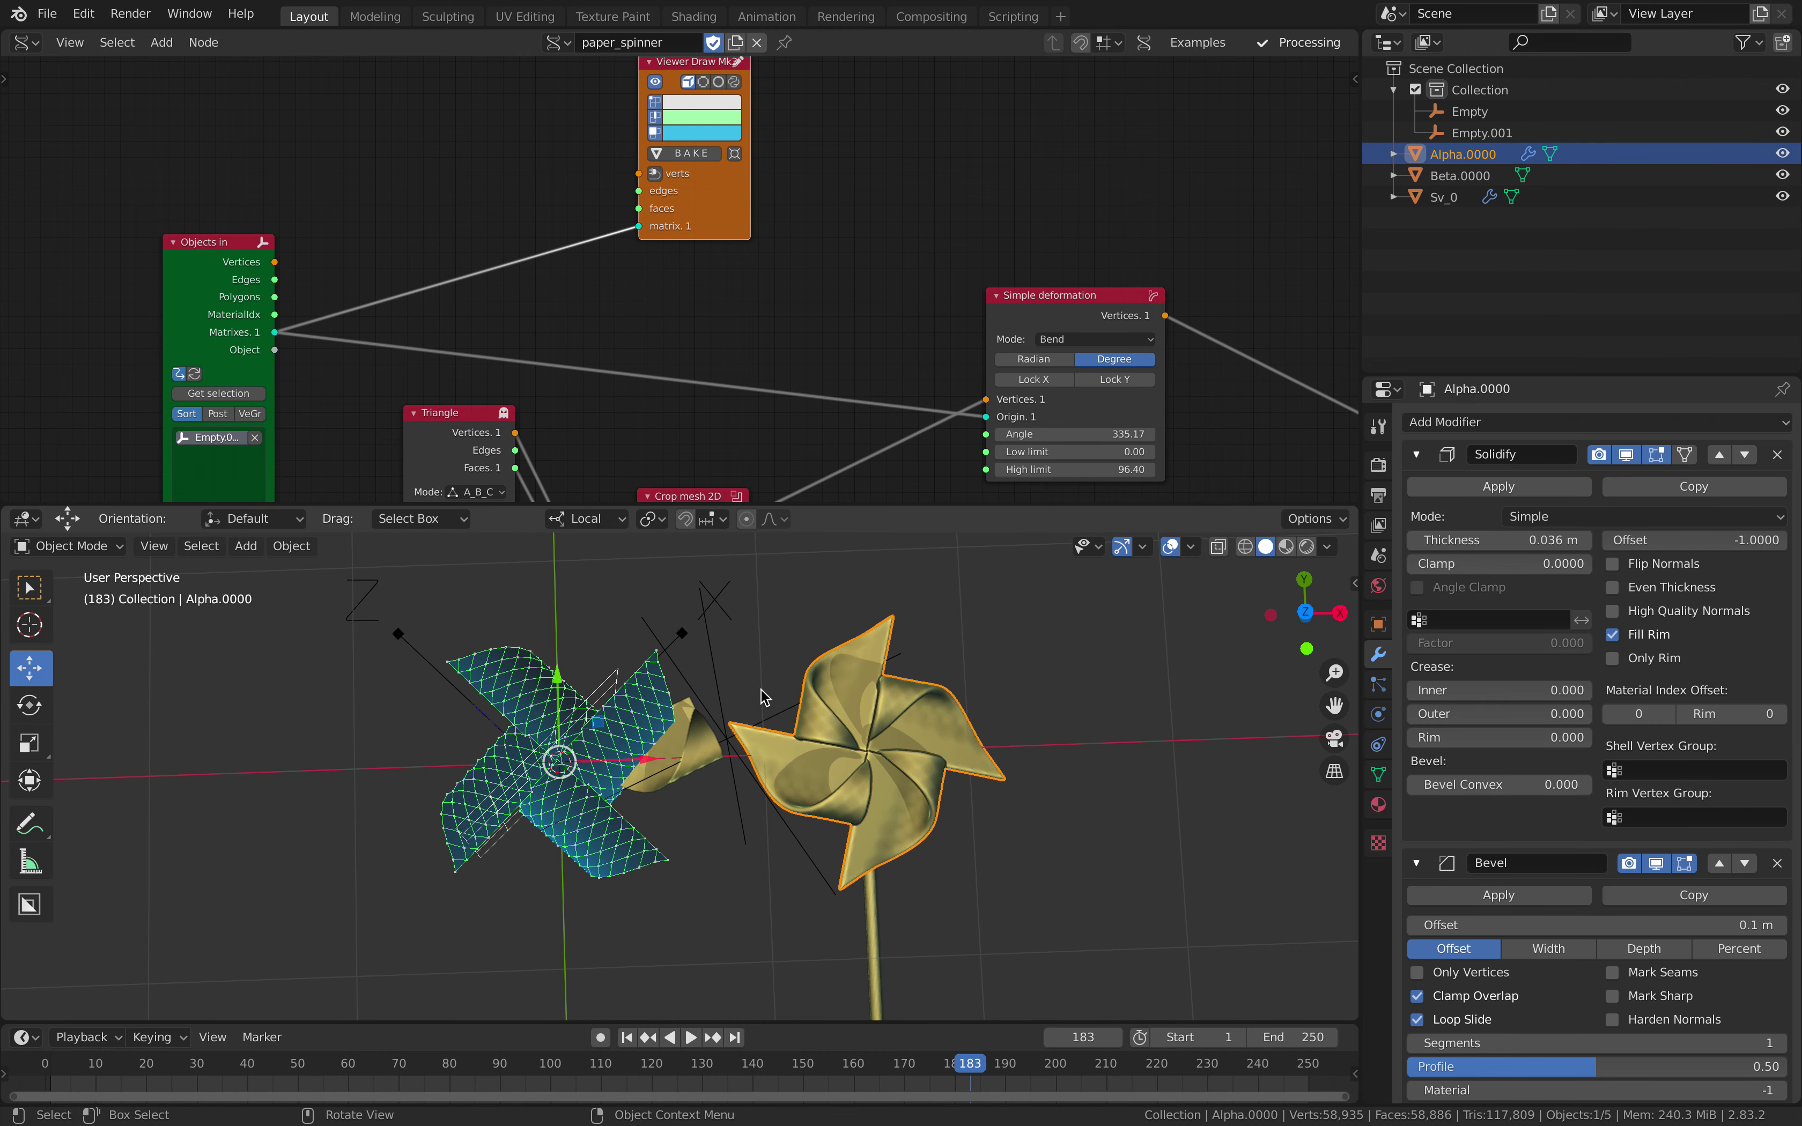
click(715, 678)
shift+middle_drag(780, 666, 765, 671)
key(space)
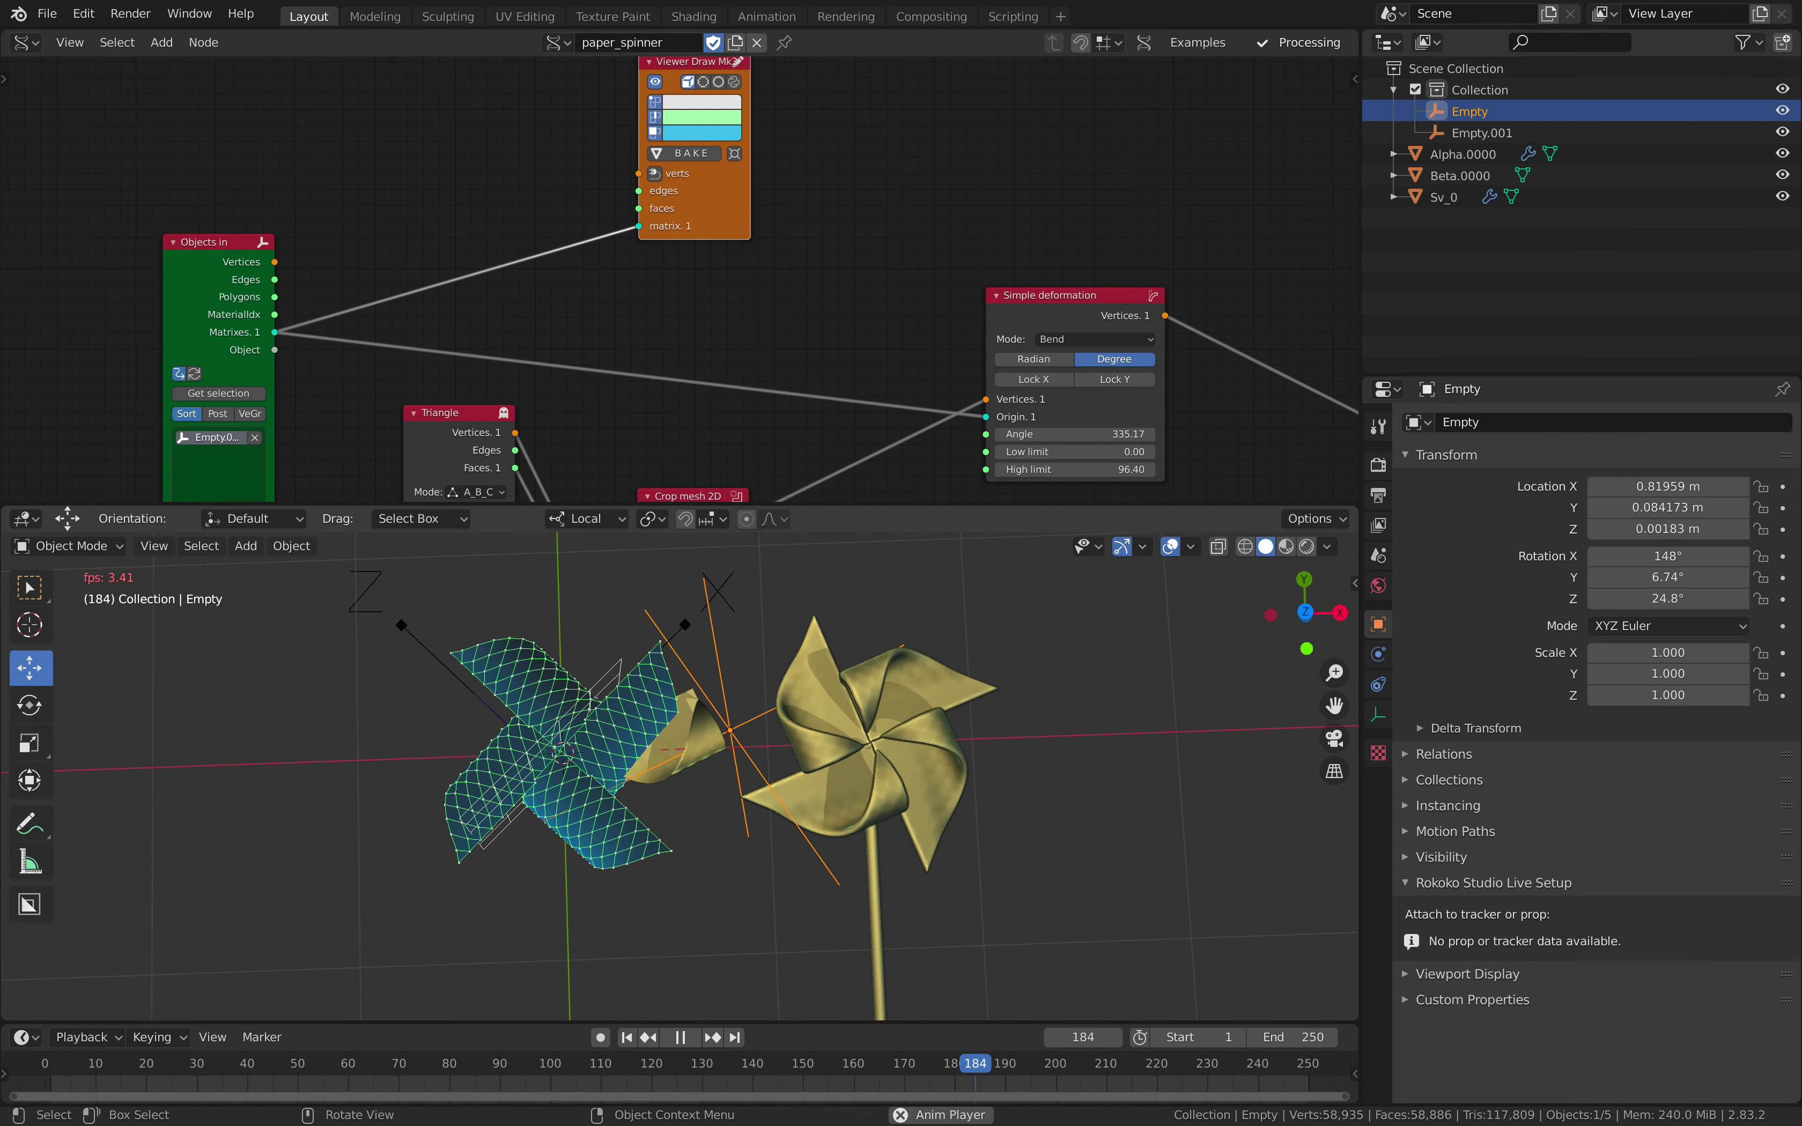
key(r)
key(r)
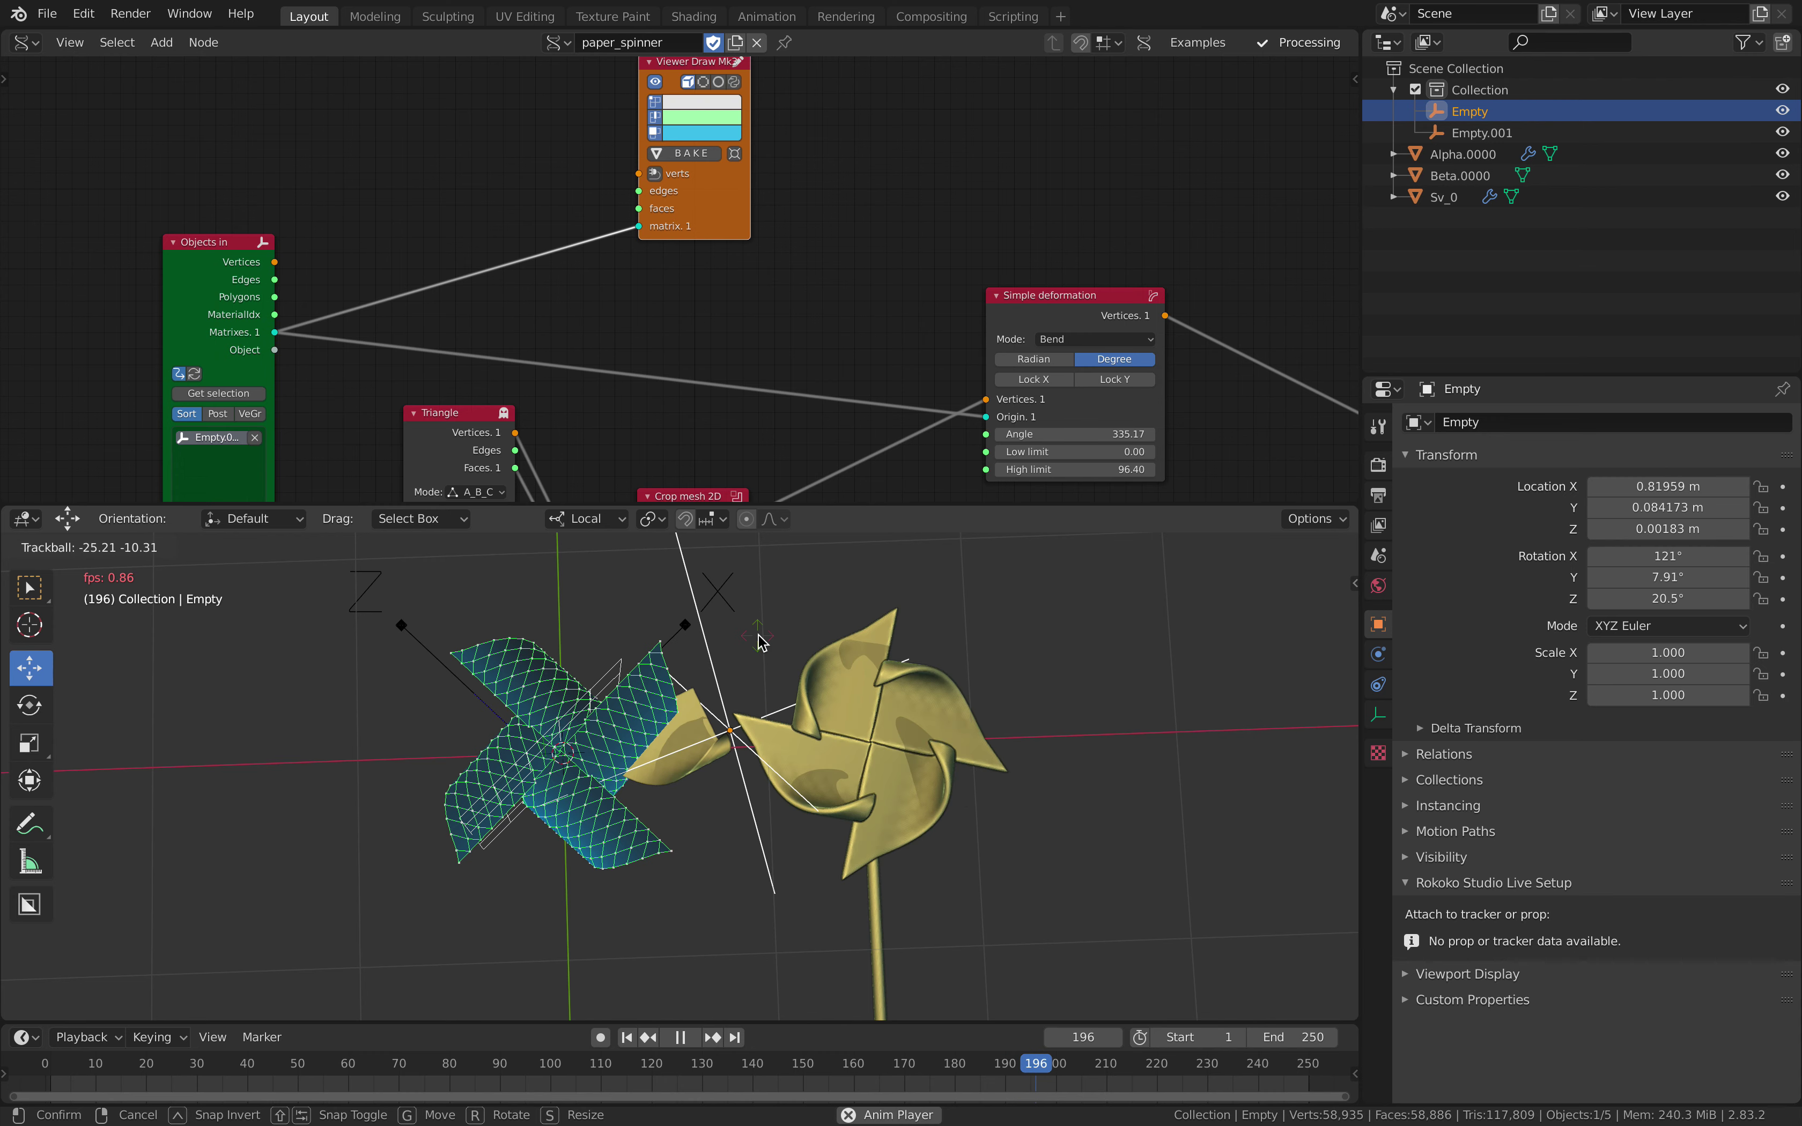
click(760, 641)
key(space)
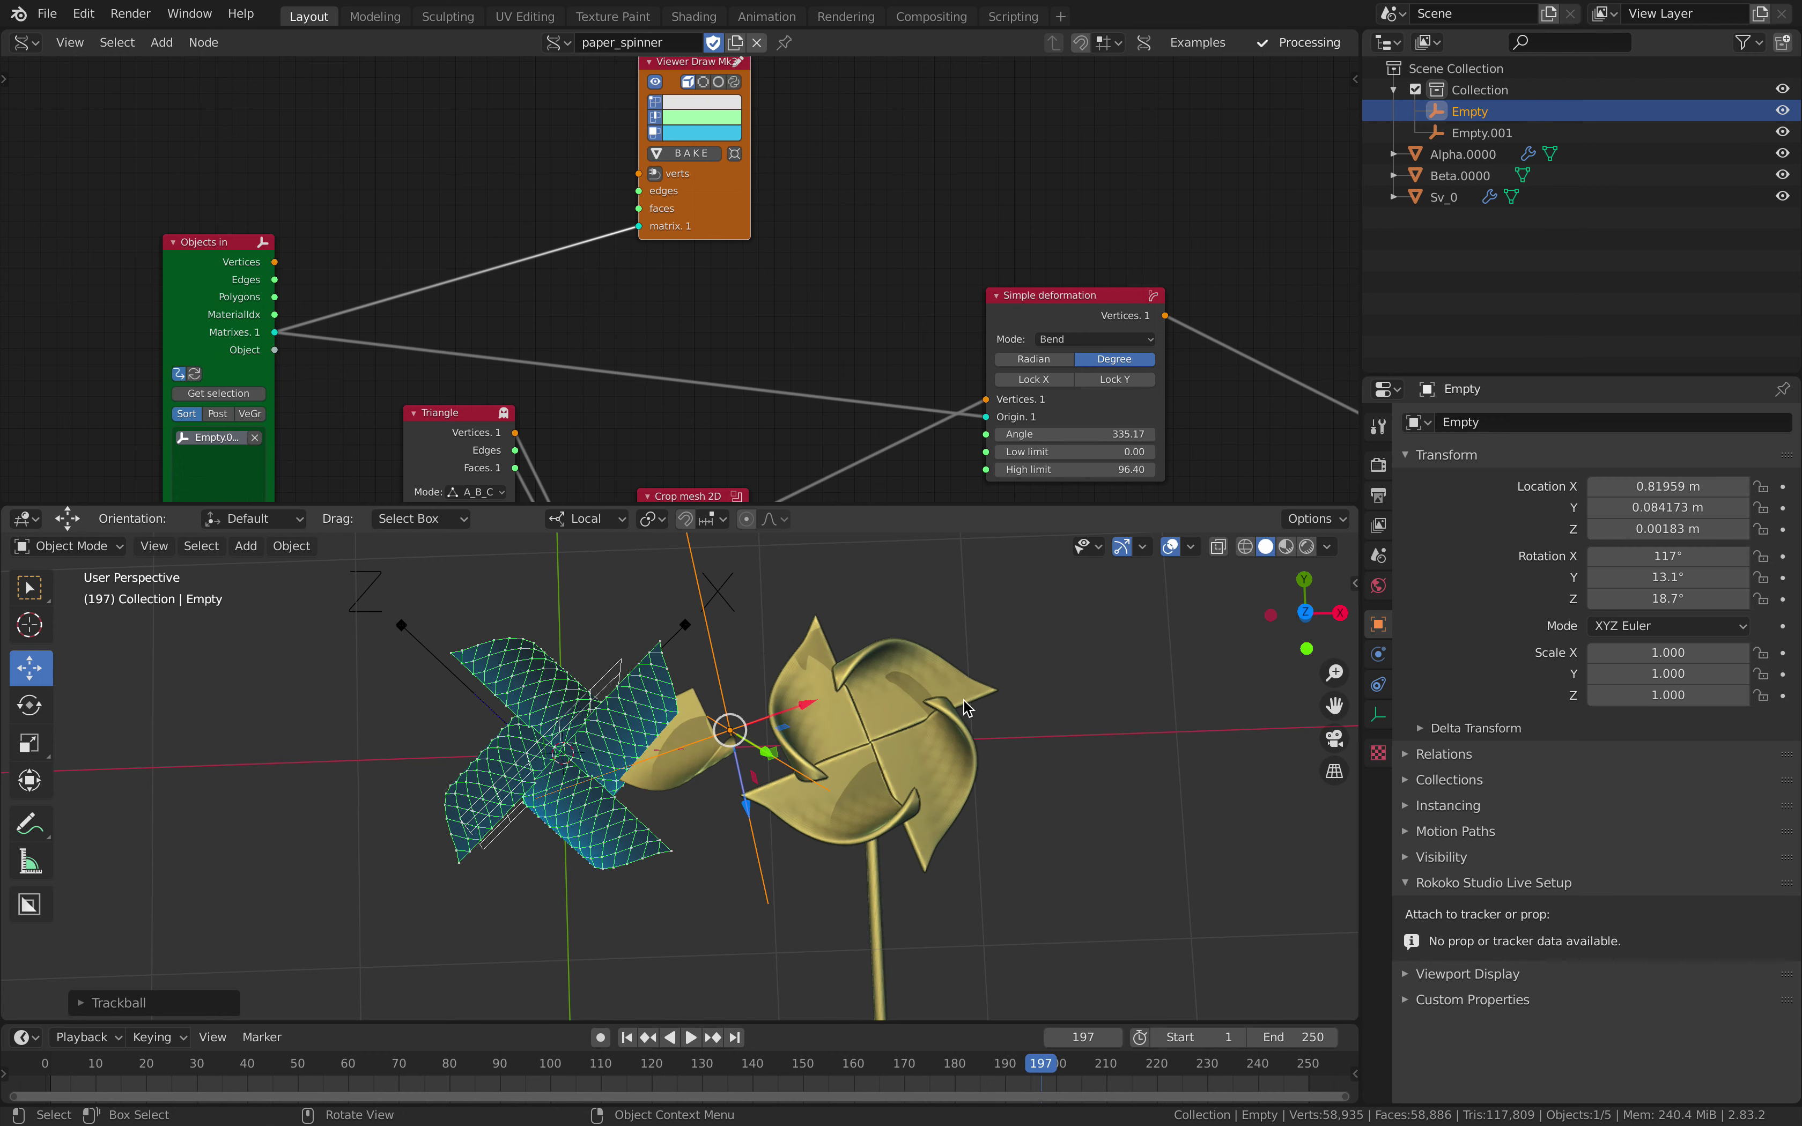
key(alt+a)
Increase the number of vertices to 8 on the Circle node that arrays the final spinner's blades
click(873, 269)
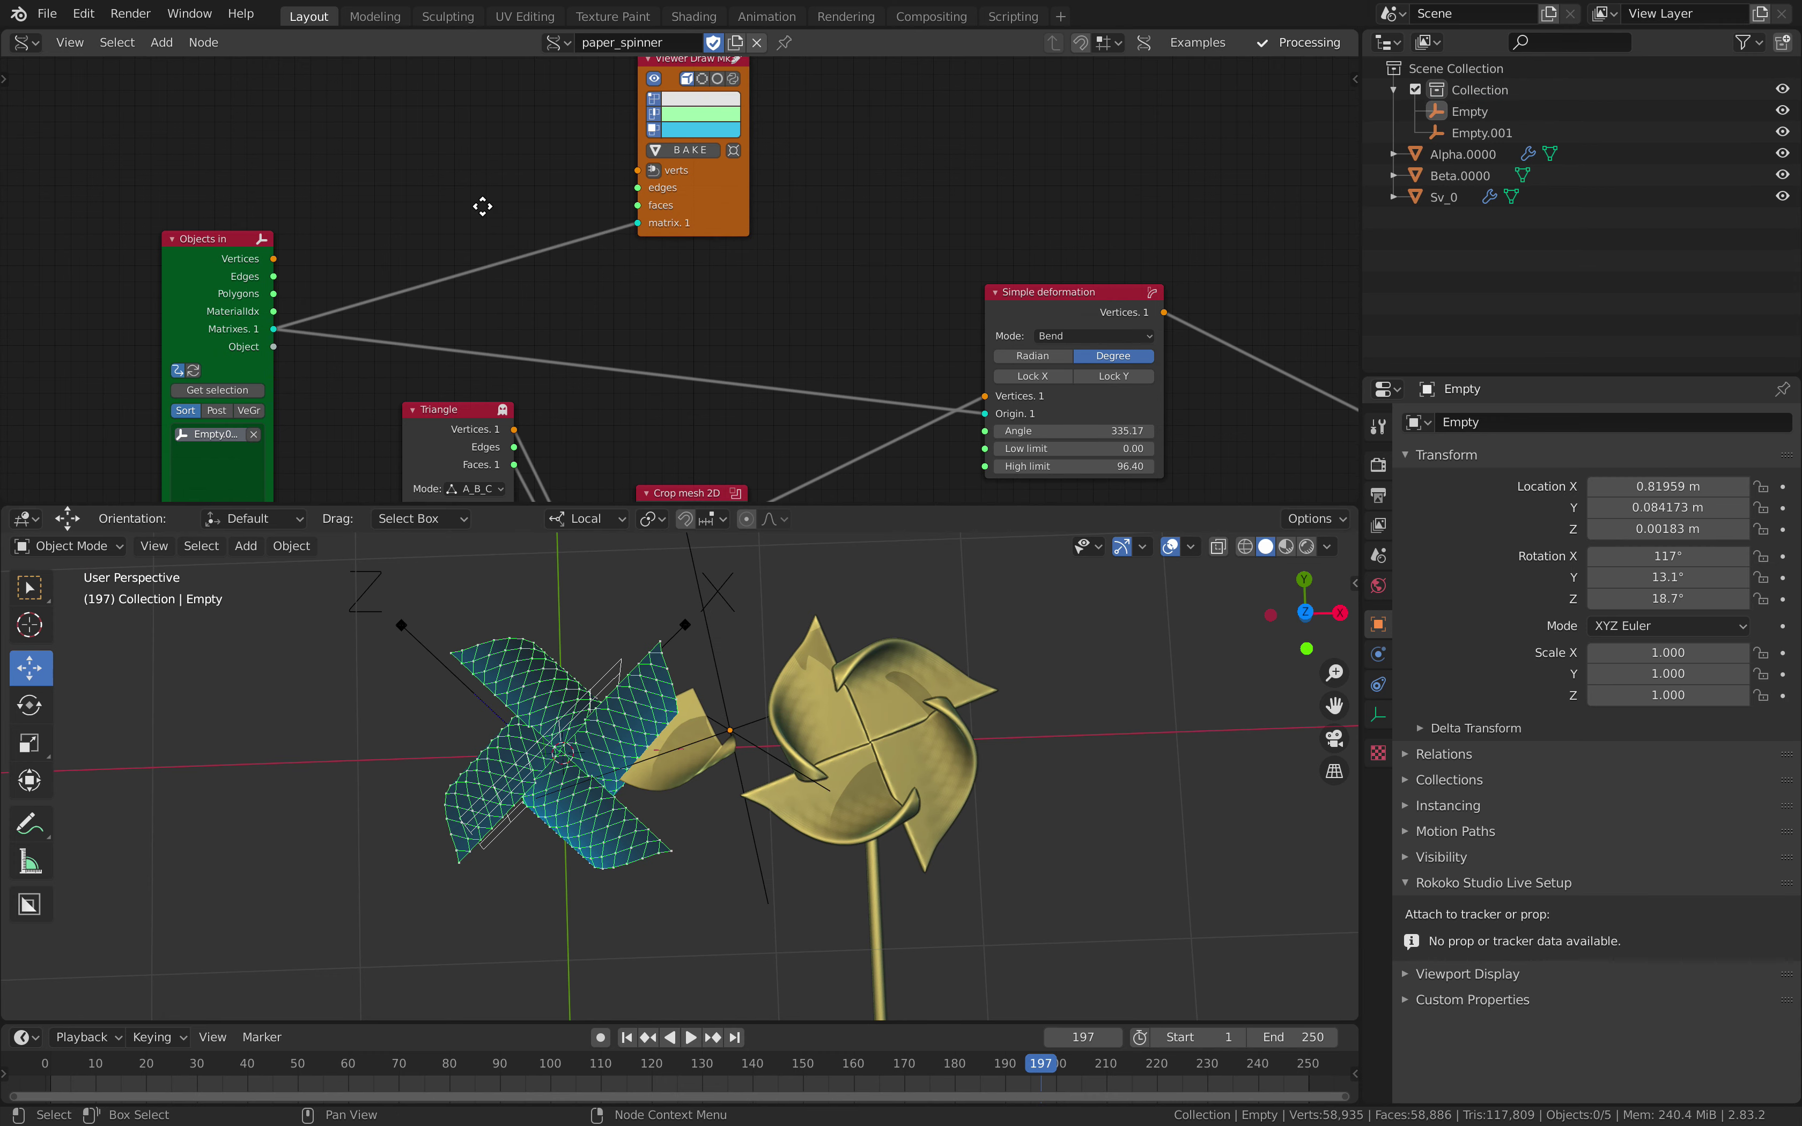
middle_drag(873, 269, 463, 196)
mouse_move(760, 251)
middle_down()
mouse_move(524, 140)
mouse_move(617, 111)
middle_up()
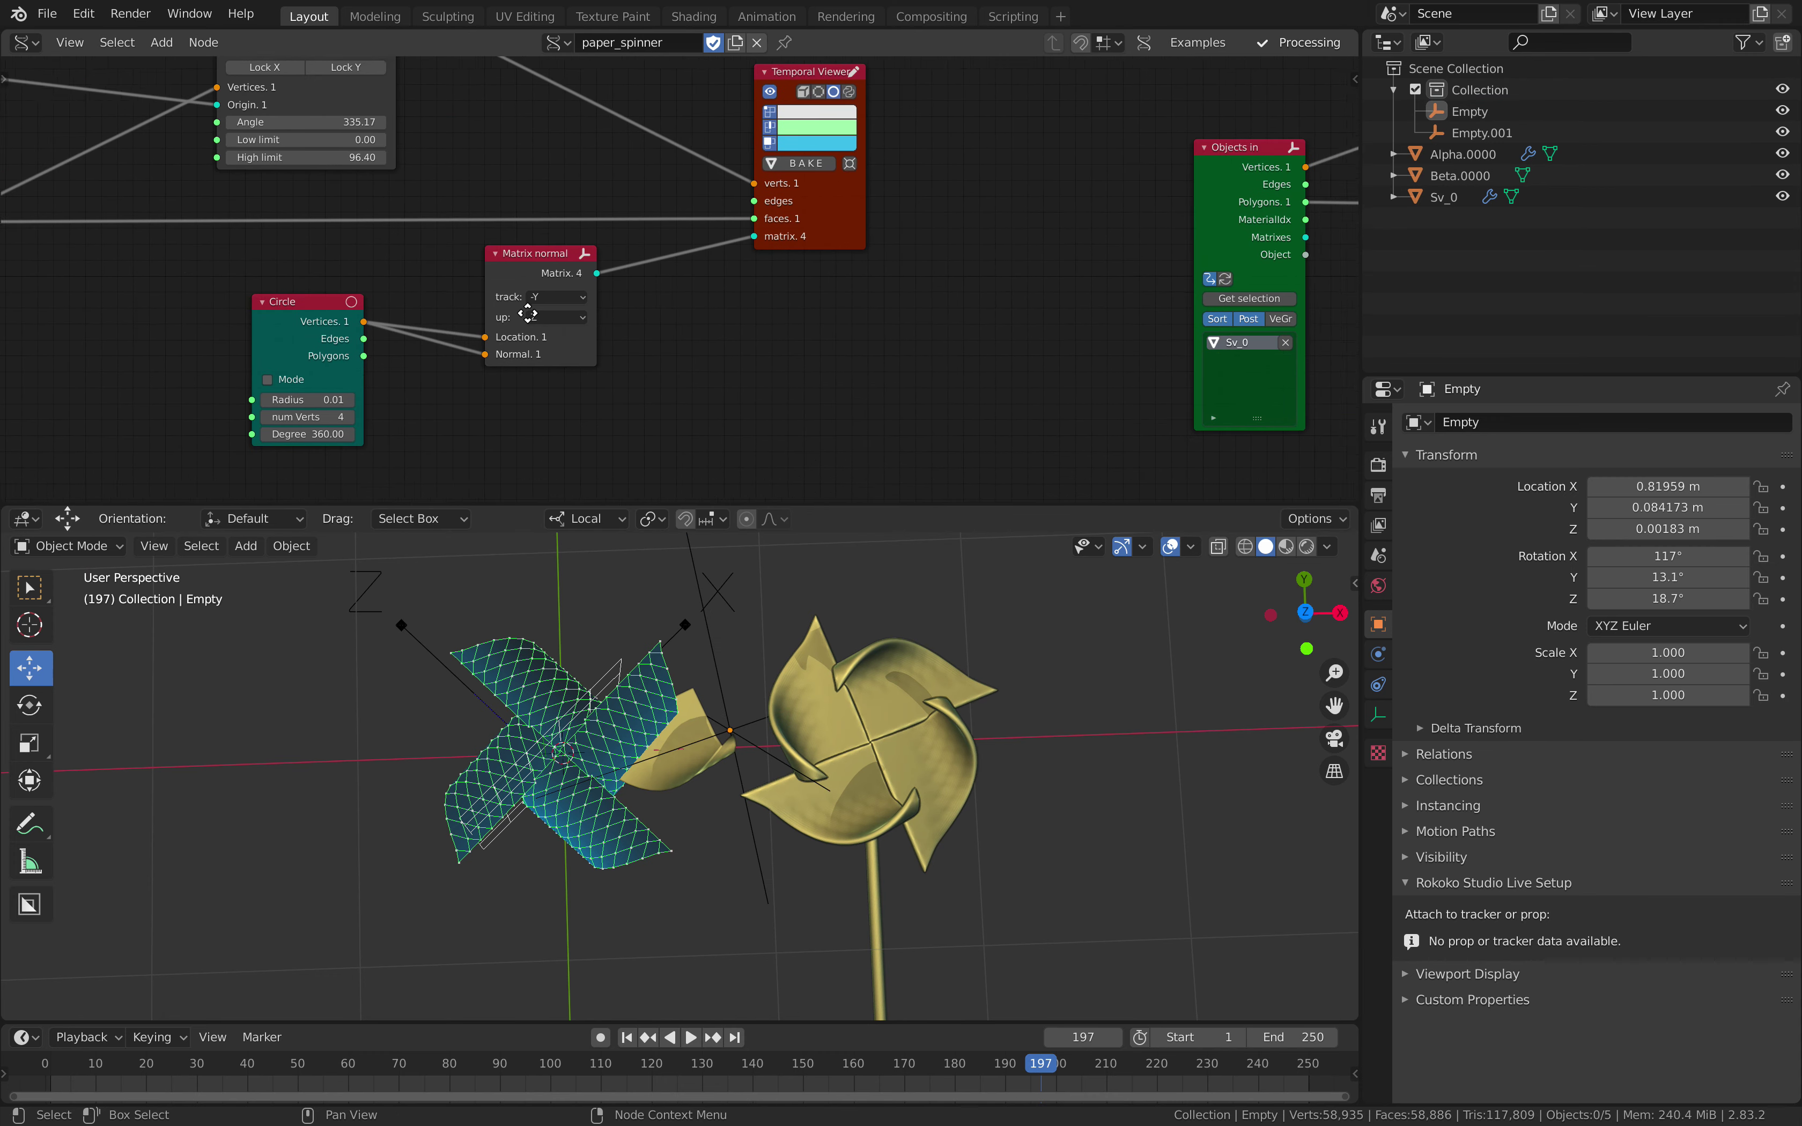
middle_drag(1203, 315, 427, 339)
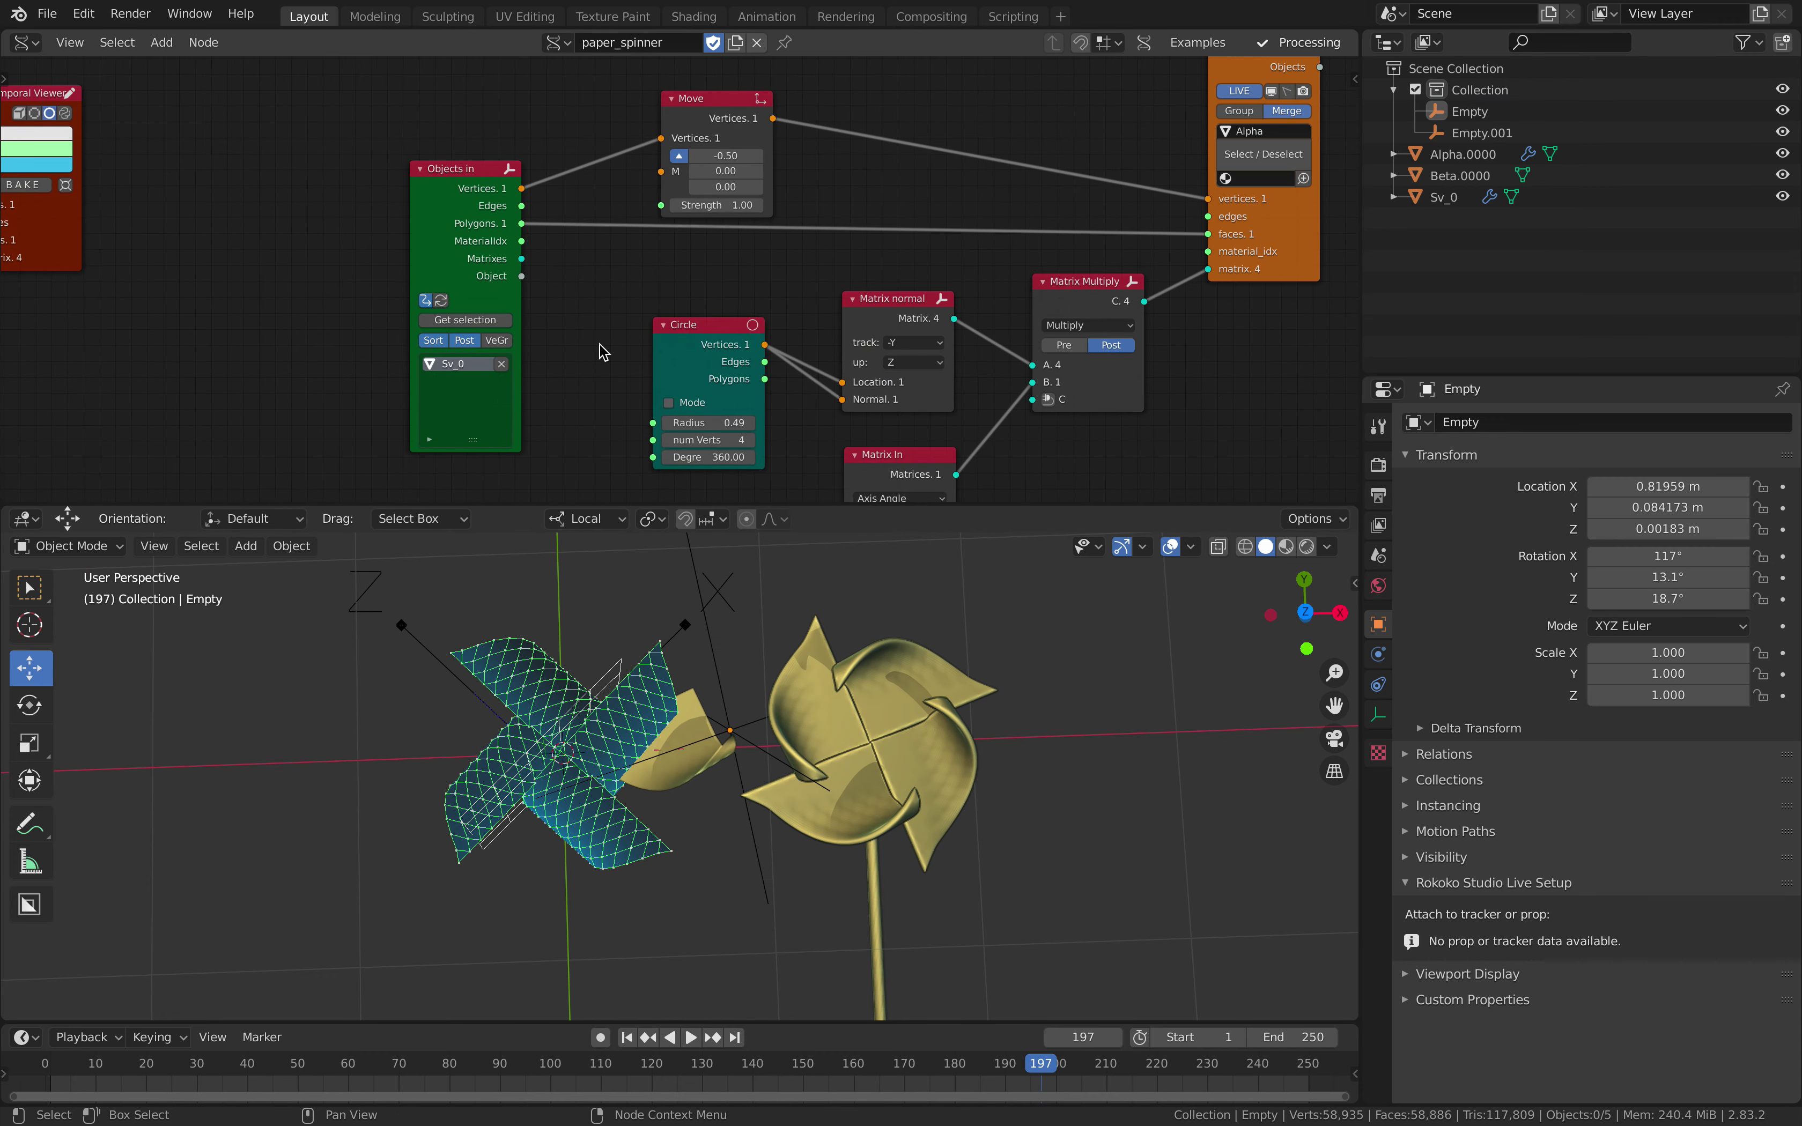
click(749, 440)
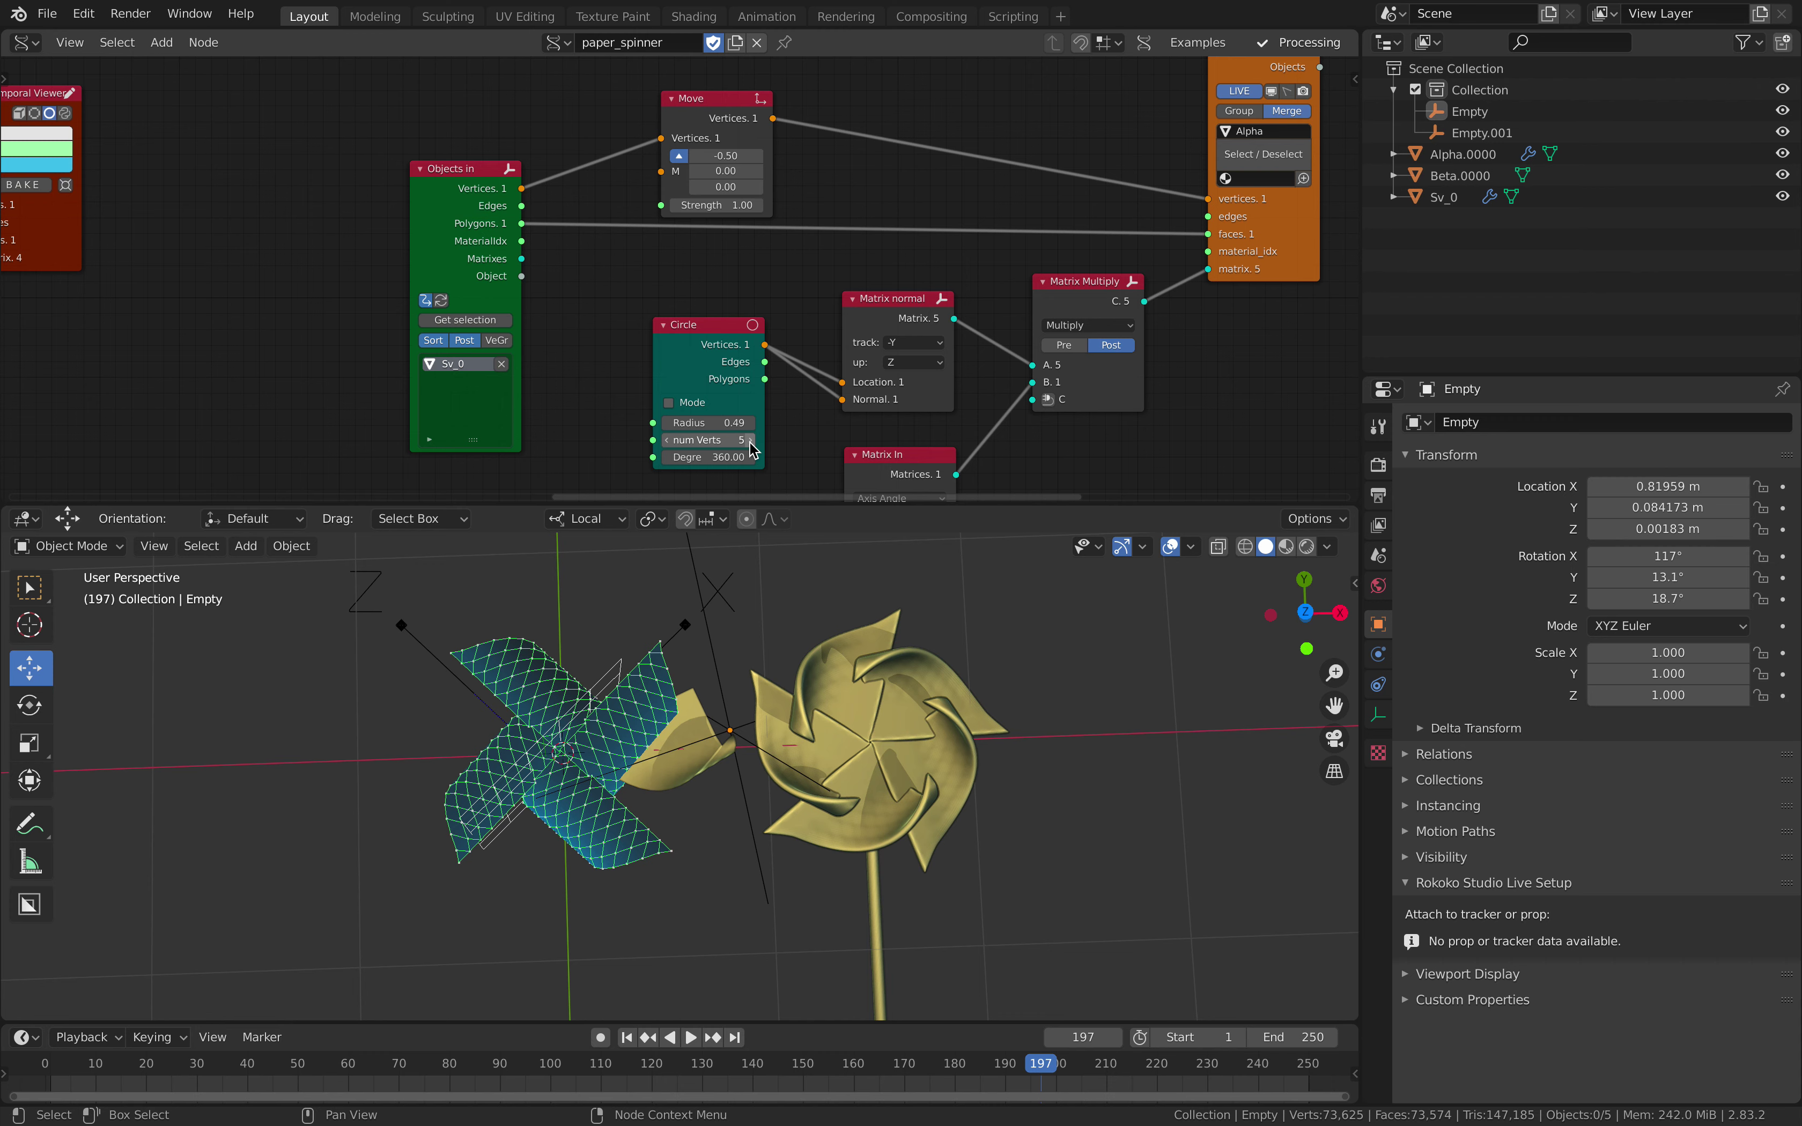
click(750, 441)
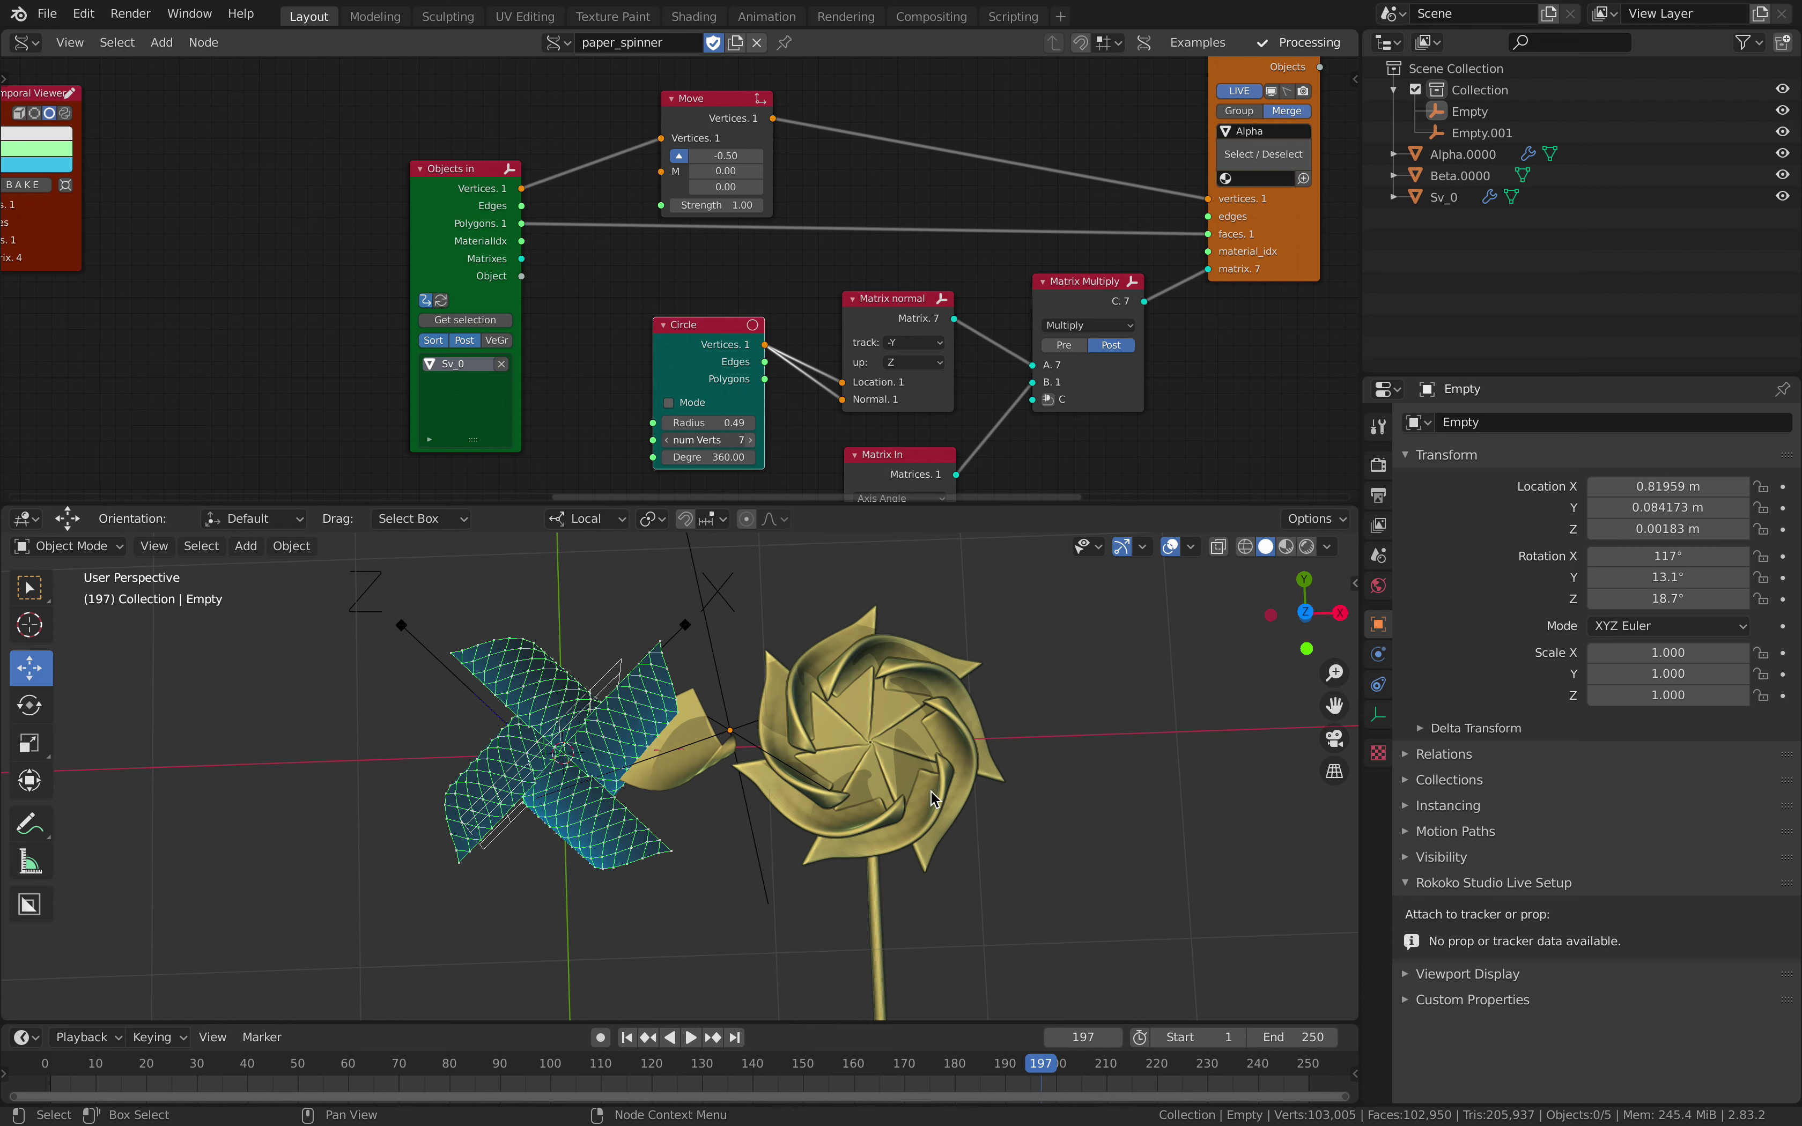
middle_drag(919, 761, 371, 938)
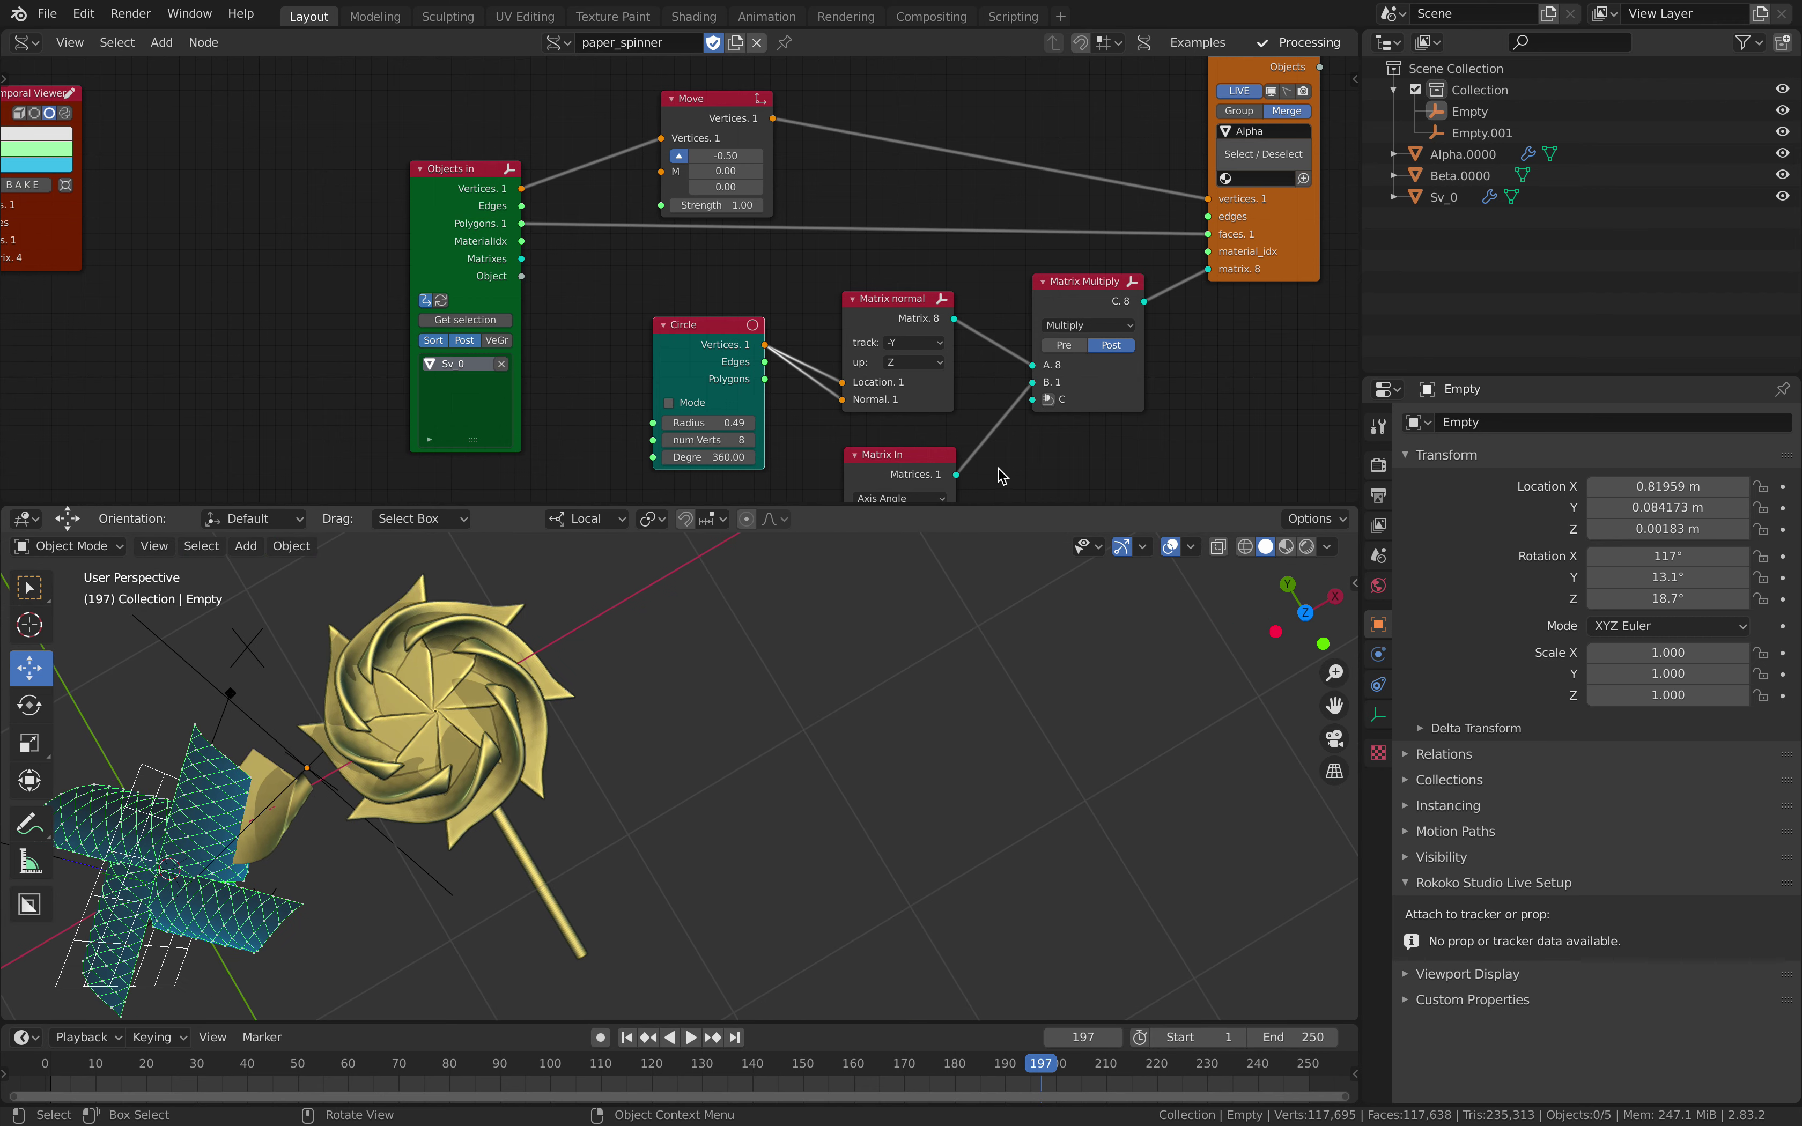
Enlarge the 3D viewport and sketch freehand annotations of a looped stem and a pointed, leaf-shaped blade outline in the empty area beside the spinner
drag(996, 506, 996, 424)
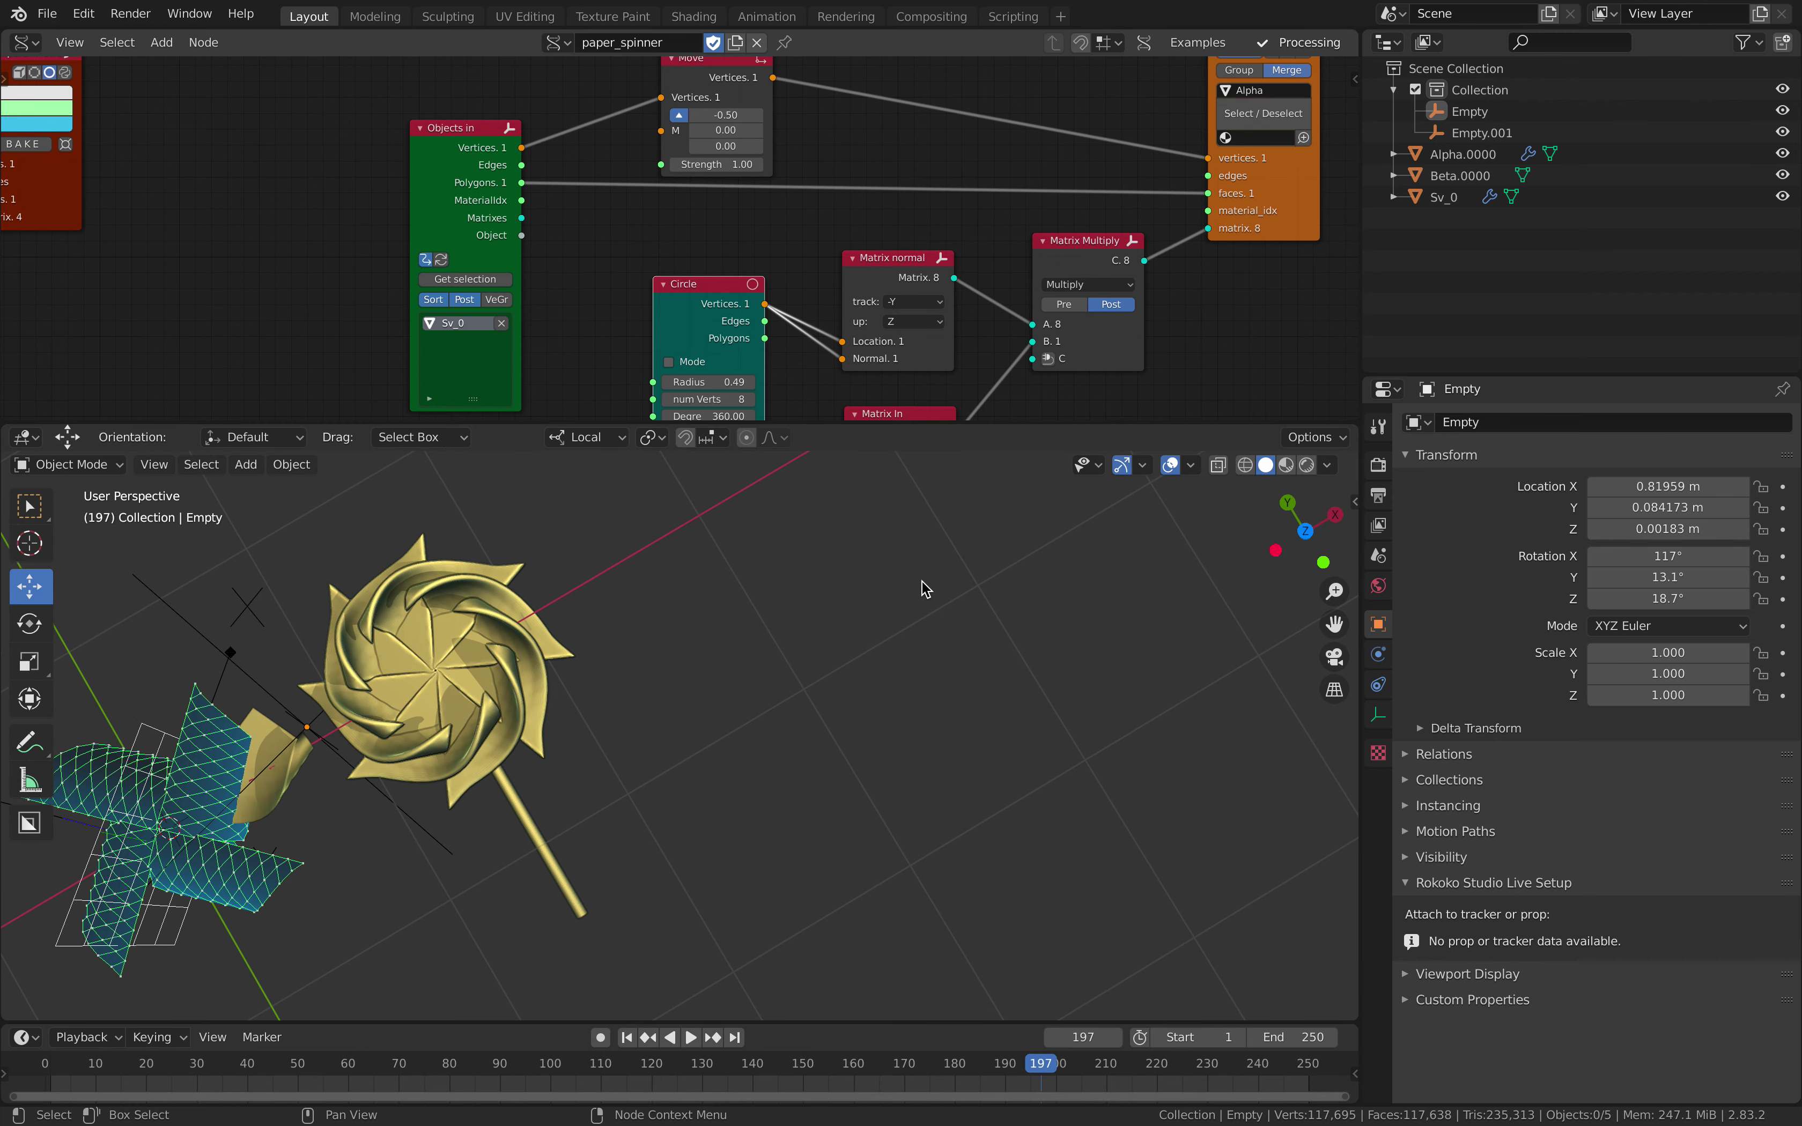
mouse_move(861, 748)
mouse_down()
mouse_move(844, 794)
mouse_move(874, 741)
mouse_move(881, 646)
mouse_up()
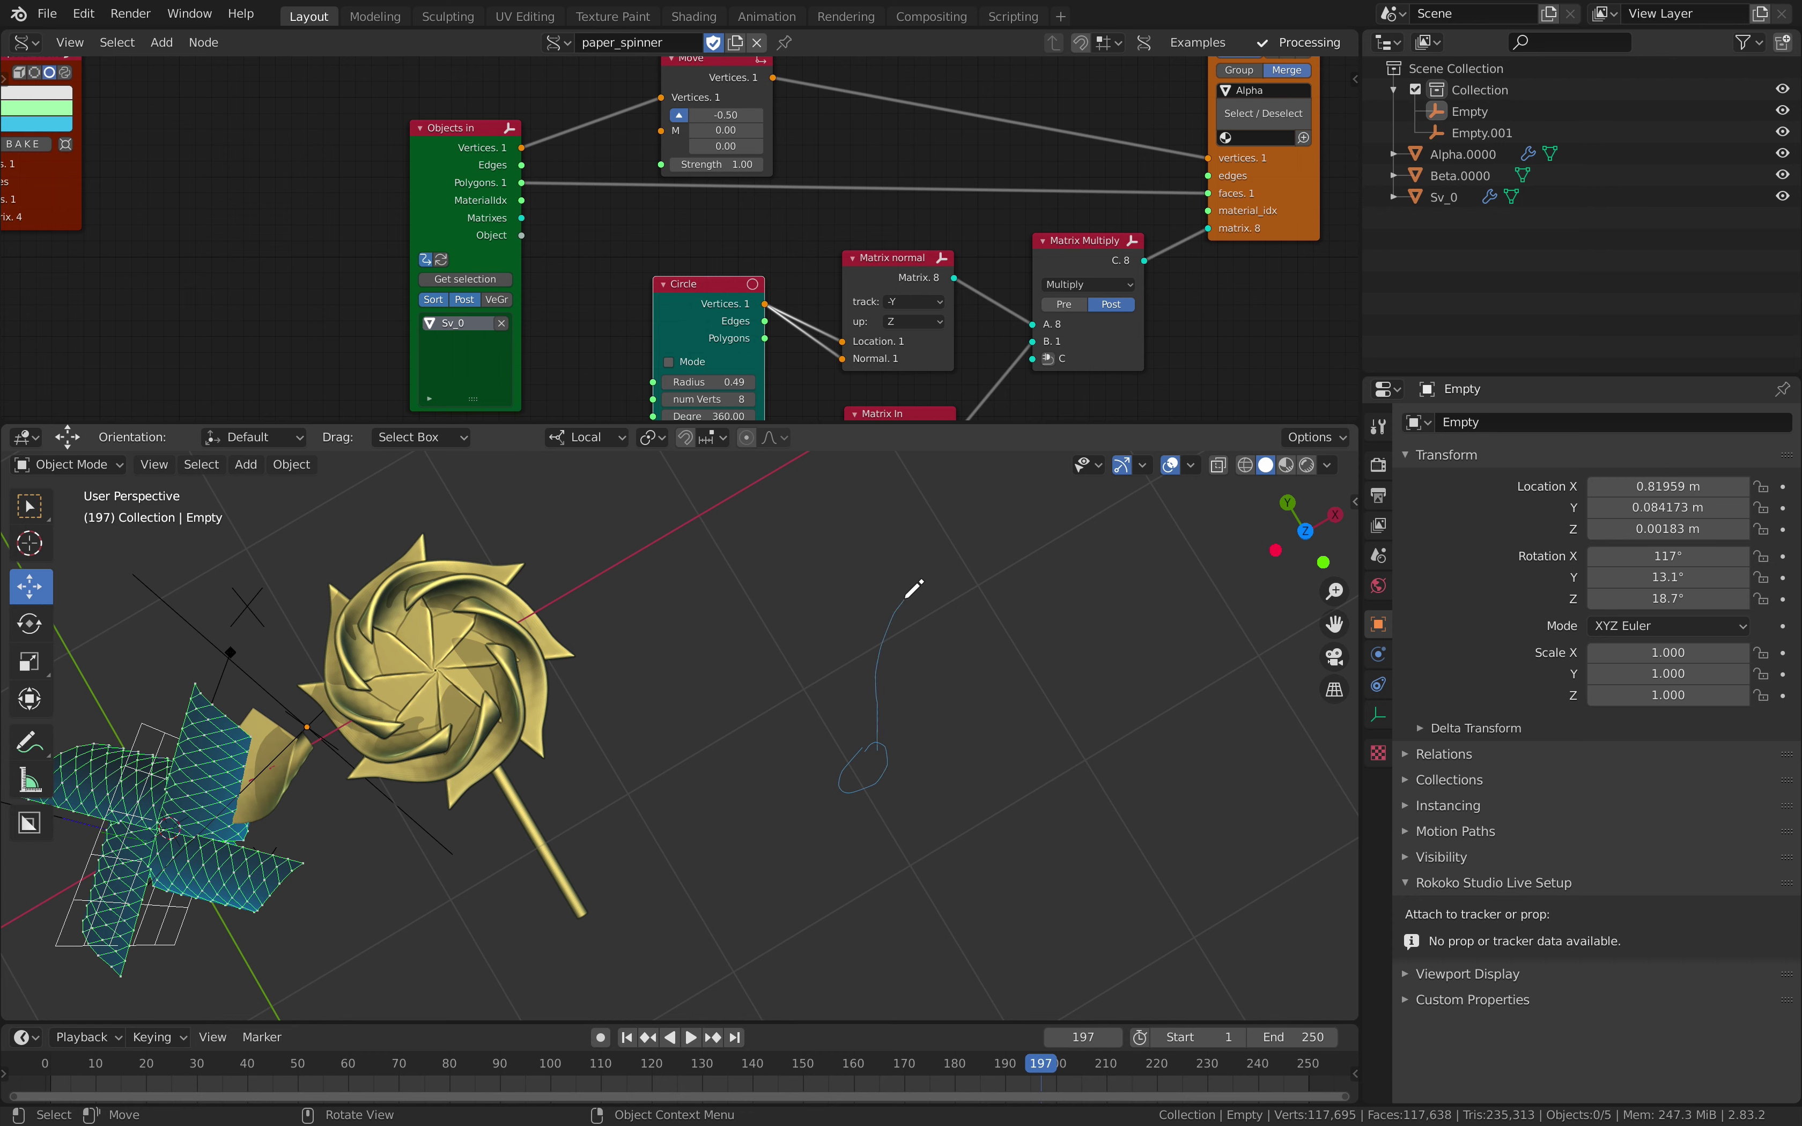
mouse_move(896, 670)
mouse_down()
mouse_move(871, 684)
mouse_move(899, 594)
mouse_up()
mouse_move(1020, 774)
mouse_down()
mouse_move(982, 691)
mouse_move(1041, 559)
mouse_move(1057, 596)
mouse_up()
drag(1049, 768, 1043, 772)
middle_drag(769, 687, 509, 647)
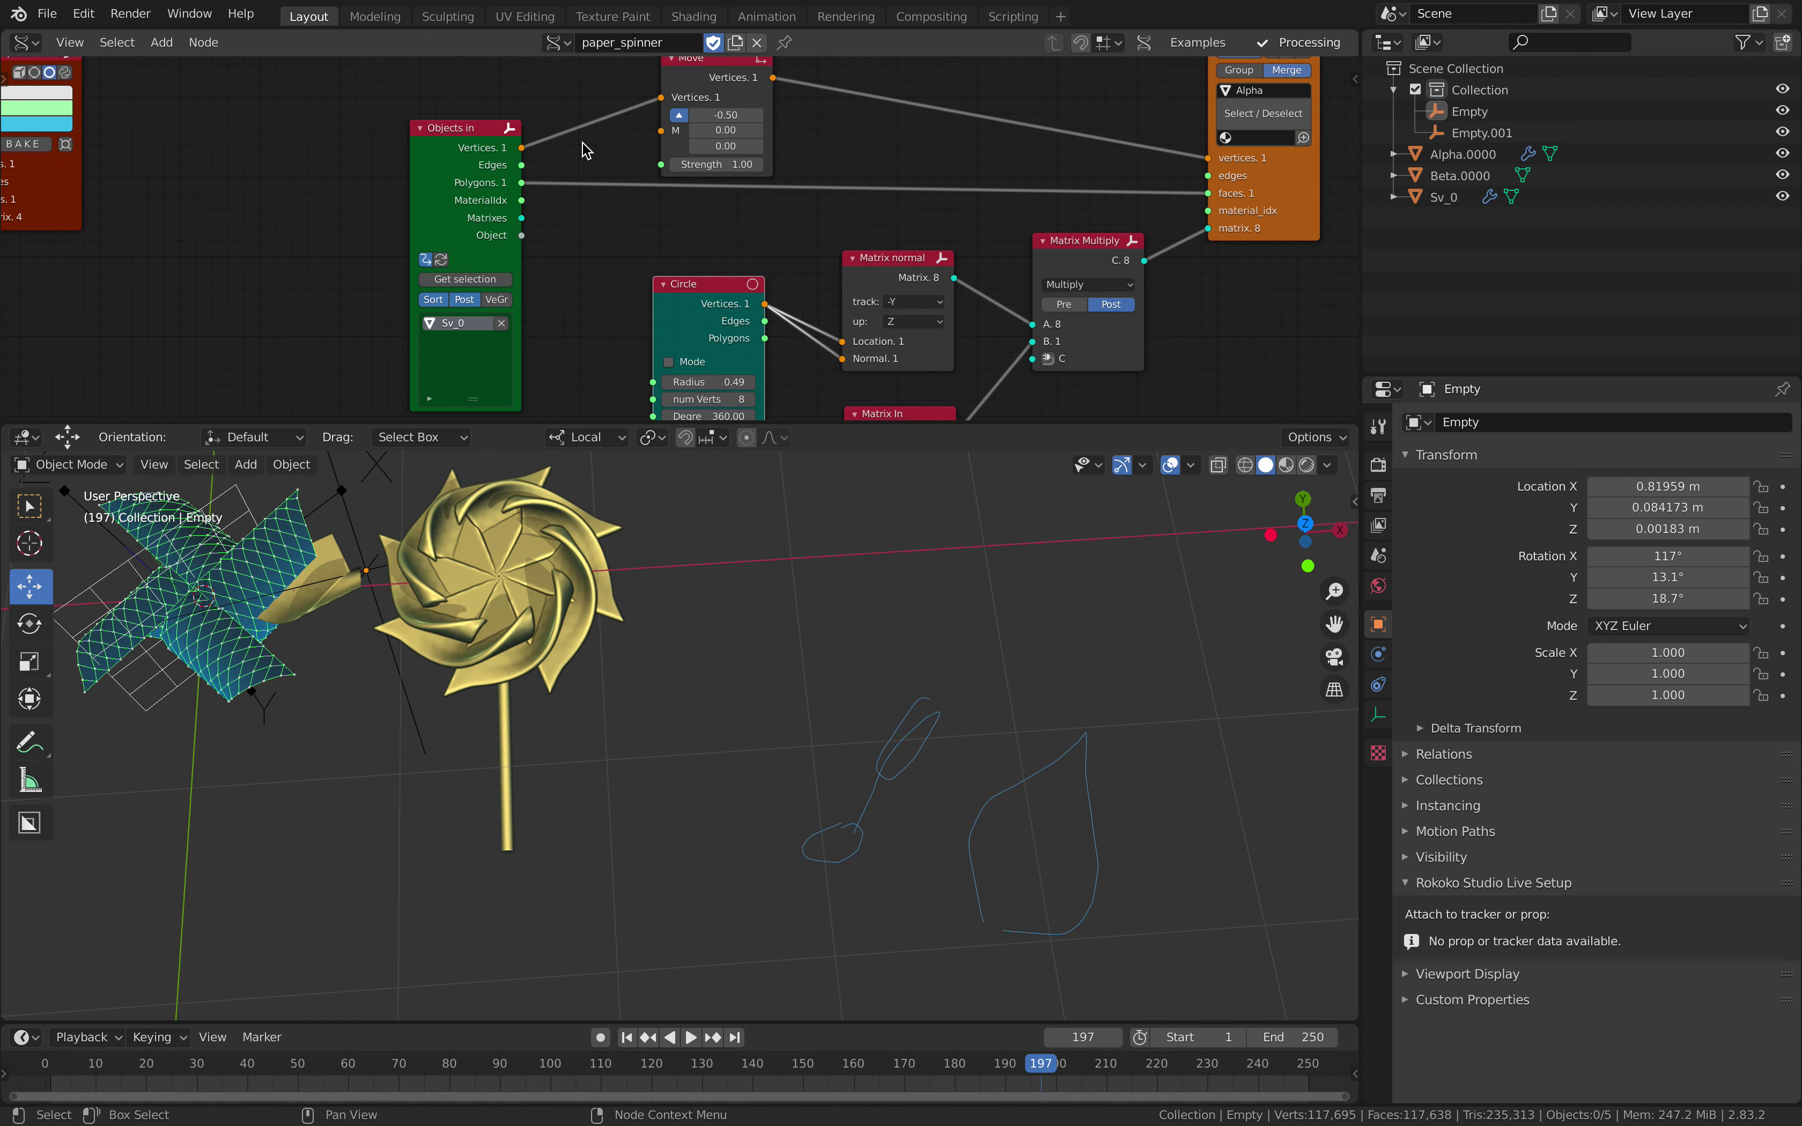
Examine the overall node layout, from the blade deformation nodes to the array and cylinder stick nodes
scroll(618, 208, down, 5)
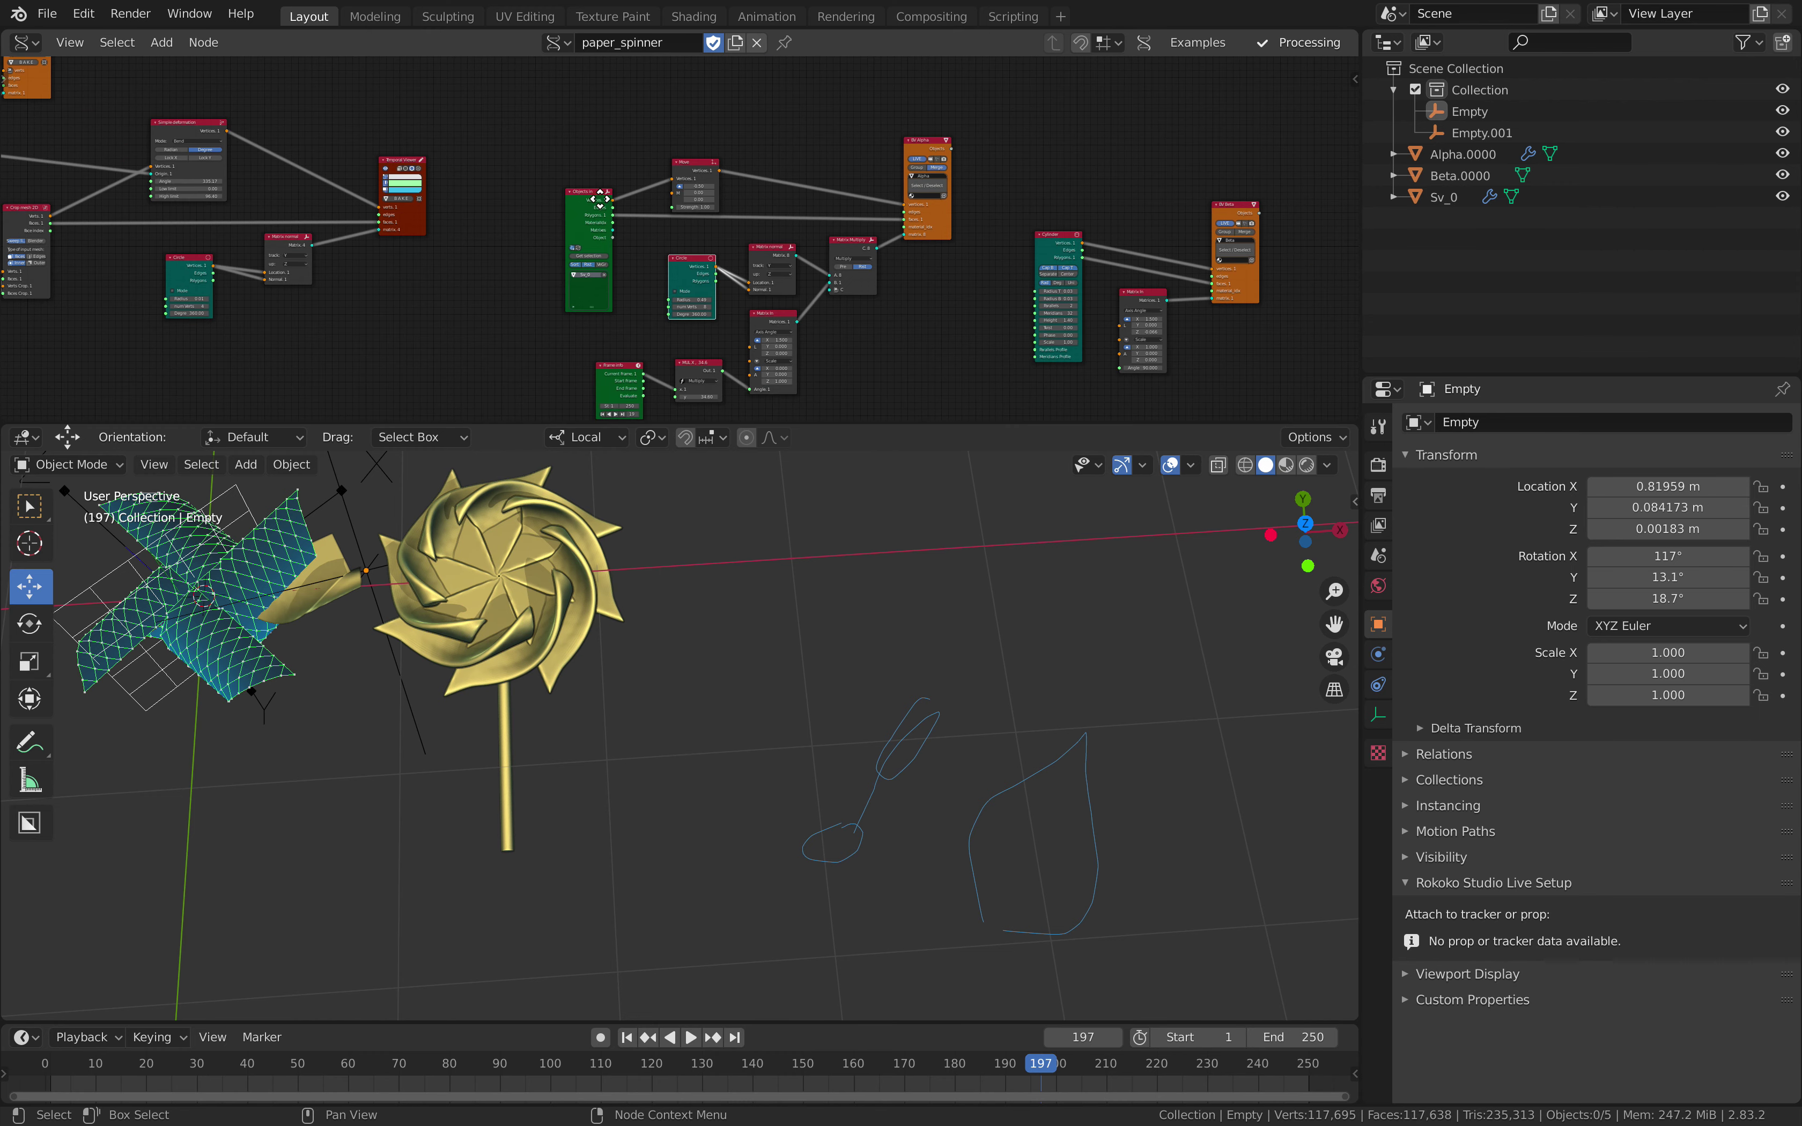
scroll(602, 203, down, 1)
middle_drag(652, 210, 719, 231)
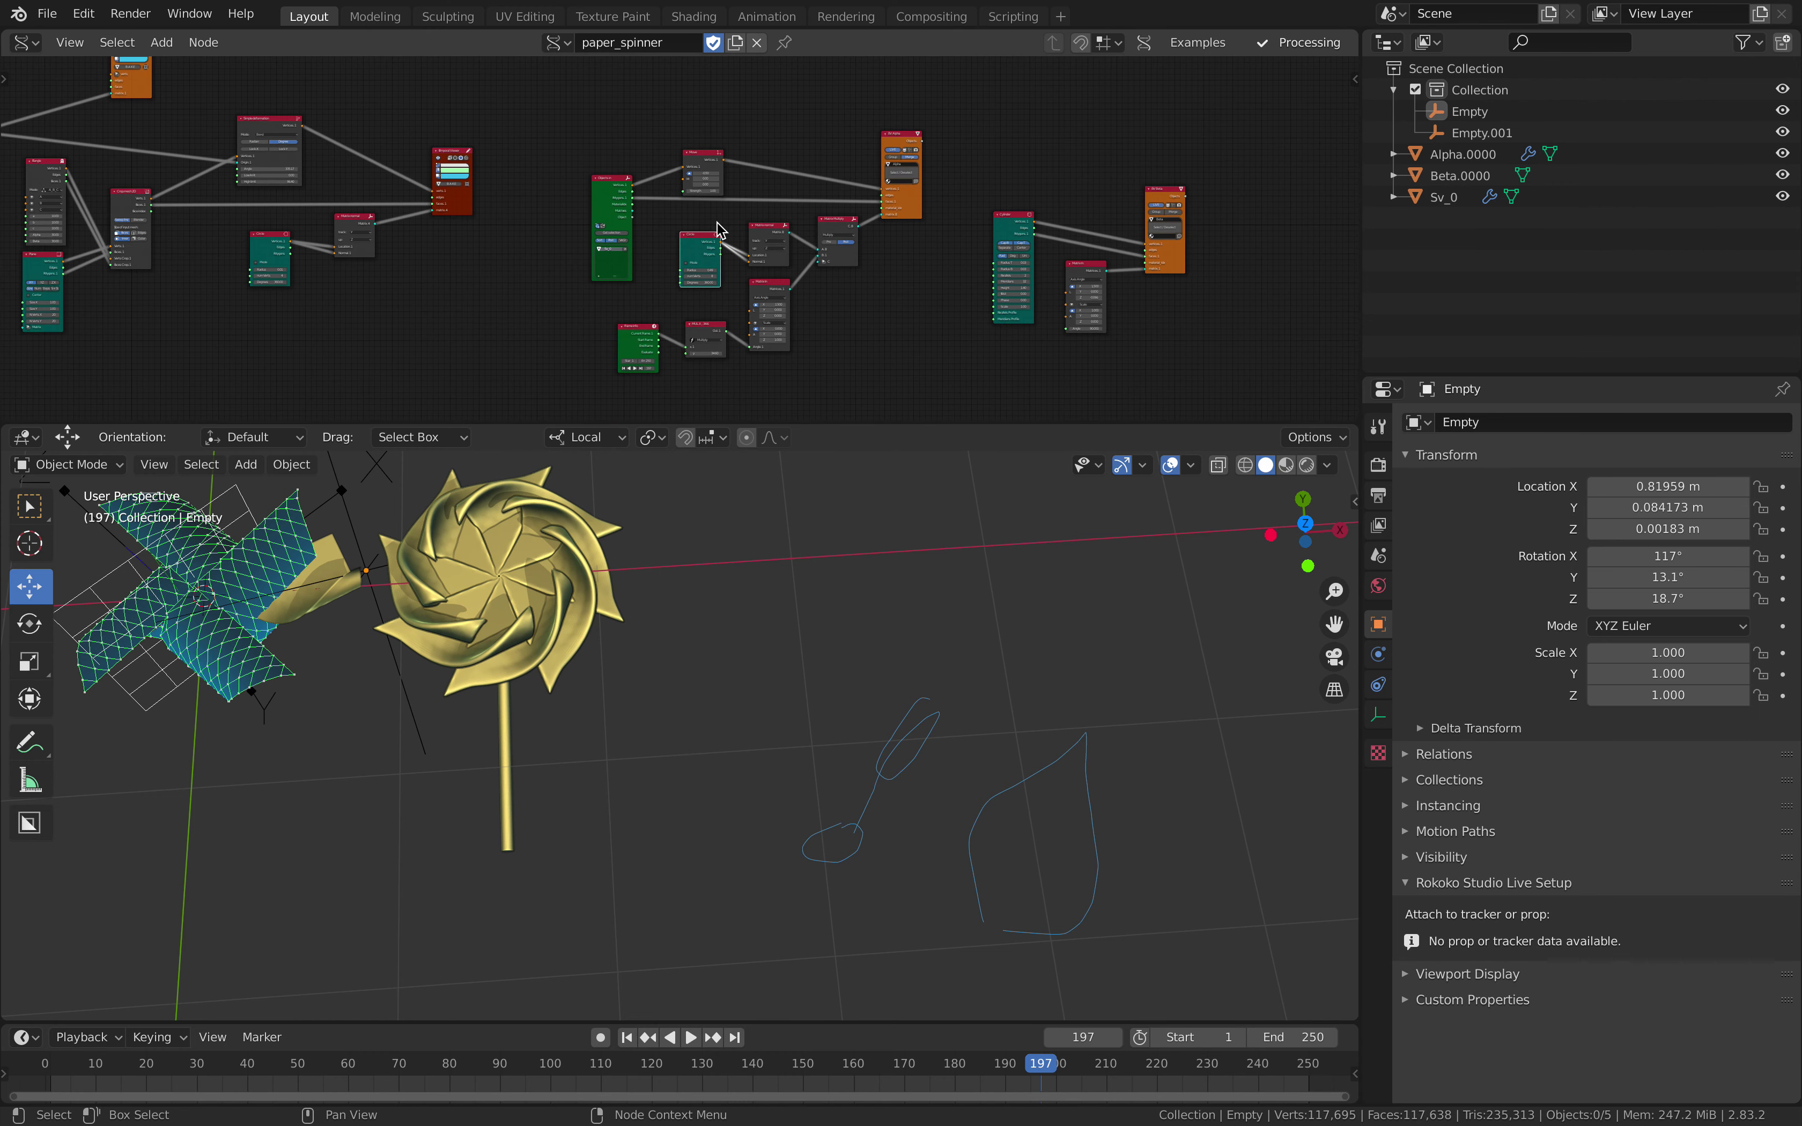